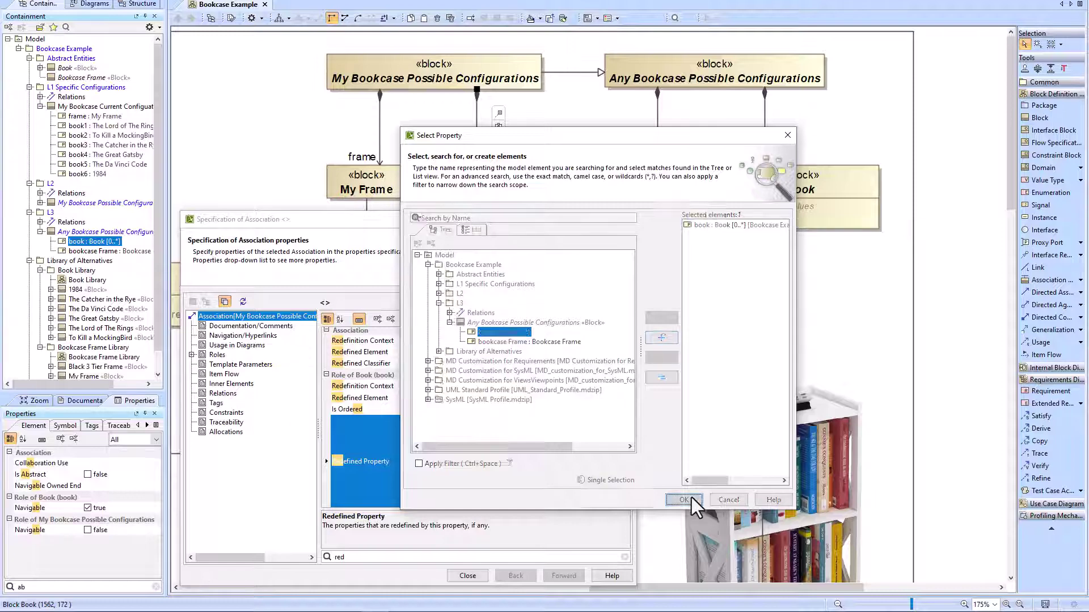
# - Confirm book of Any Bookcase Possible Configurations as the redefined property for the book association of My Bookcase Possible Configurations
pyautogui.click(690, 497)
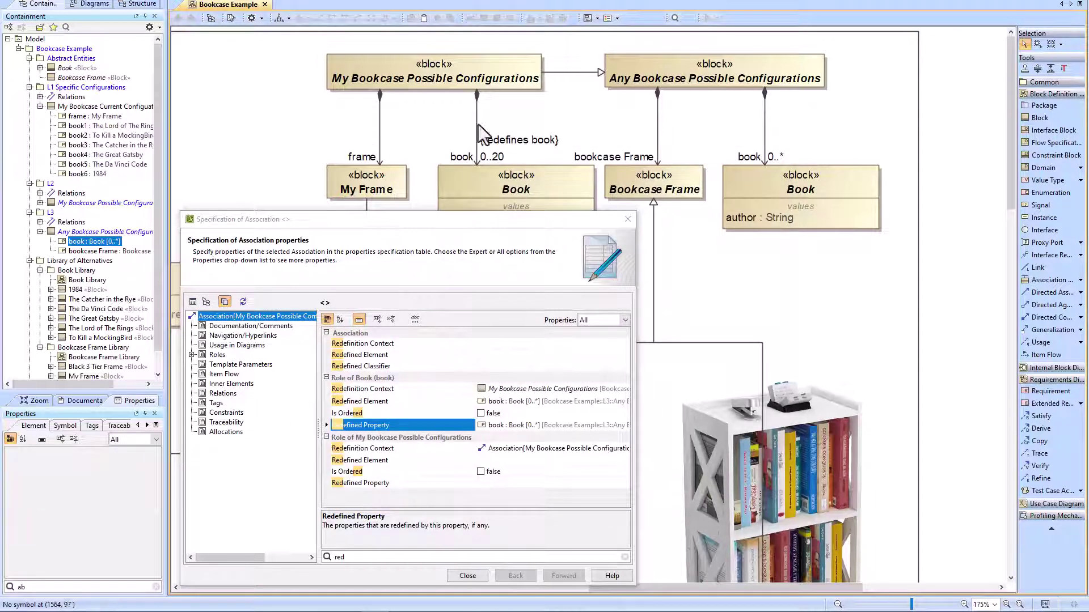
# - Review the part properties of the My Bookcase Possible Configurations block, comparing frame with the inherited bookcase Frame
pyautogui.click(380, 134)
pyautogui.click(396, 66)
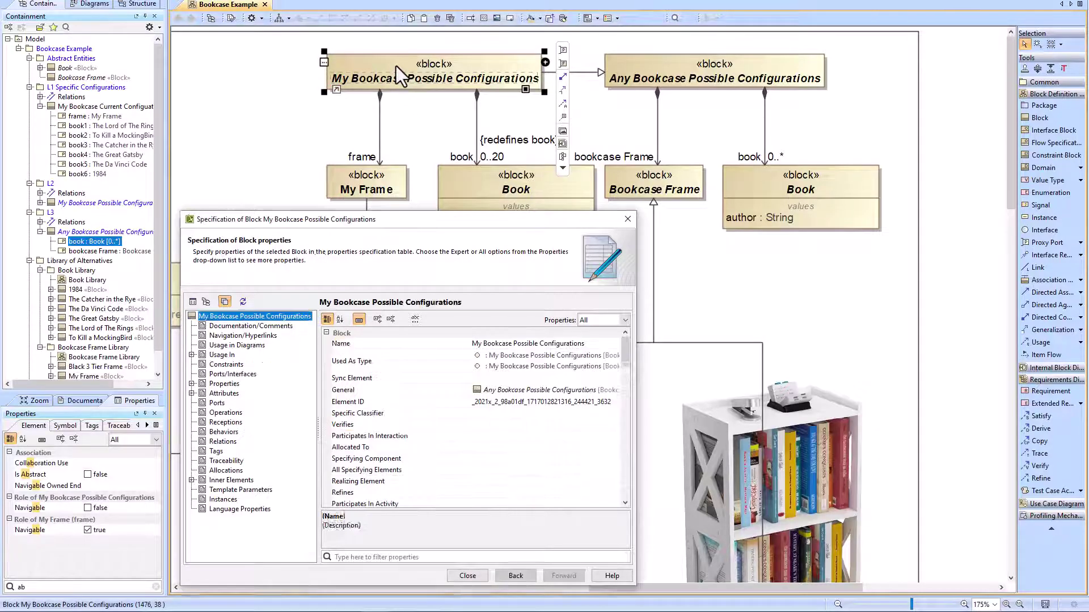
pyautogui.click(224, 384)
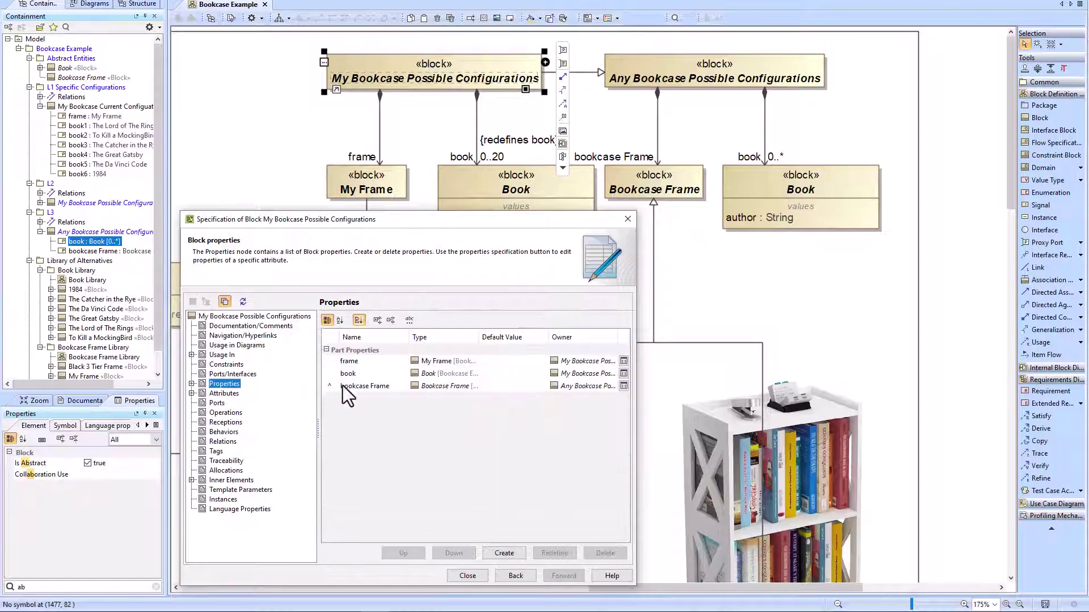
pyautogui.click(329, 359)
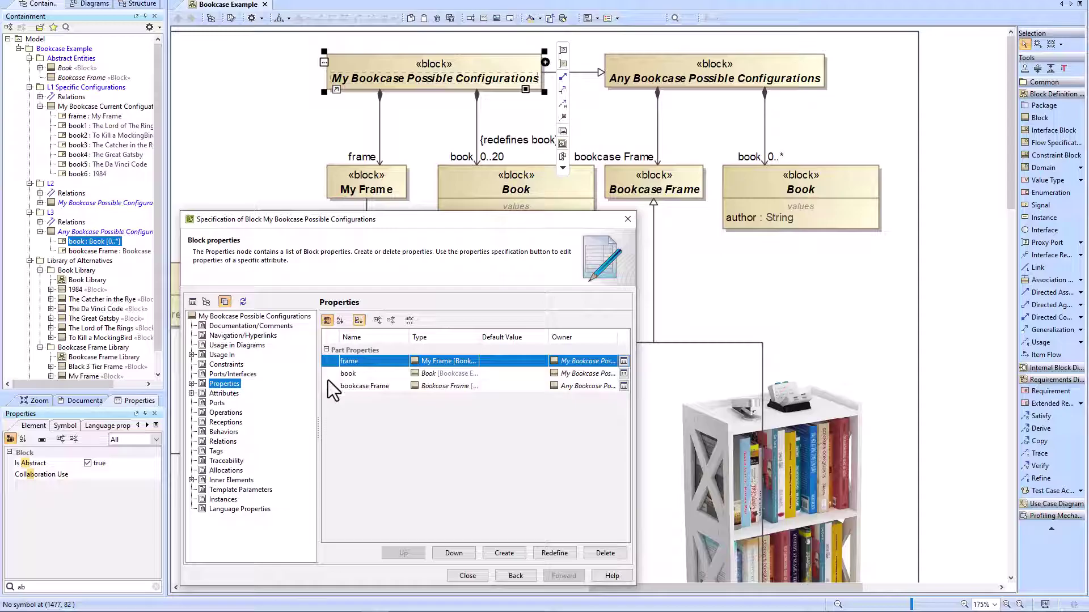
pyautogui.click(328, 386)
pyautogui.click(326, 362)
pyautogui.click(327, 388)
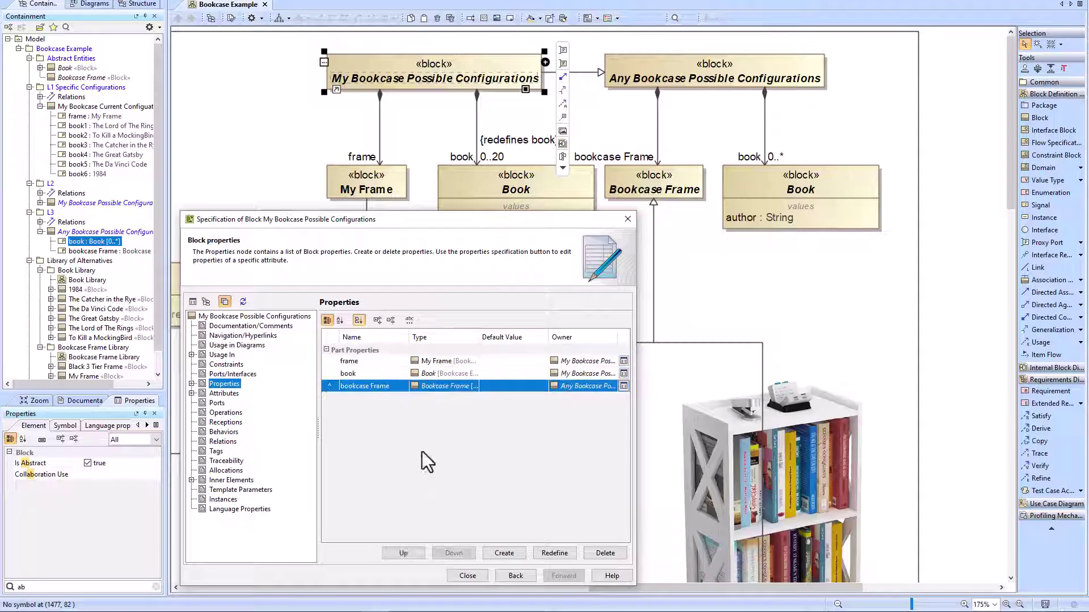
pyautogui.click(467, 576)
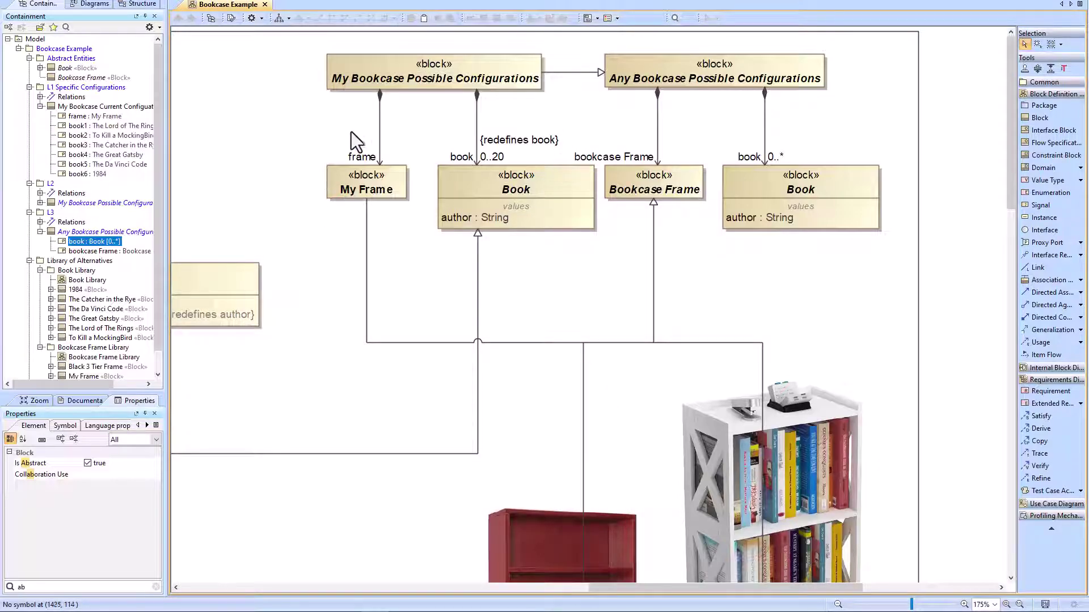
# - Filter the specification of the frame association for "red" and collapse the Role of My Bookcase Possible Configurations group
pyautogui.doubleClick(380, 131)
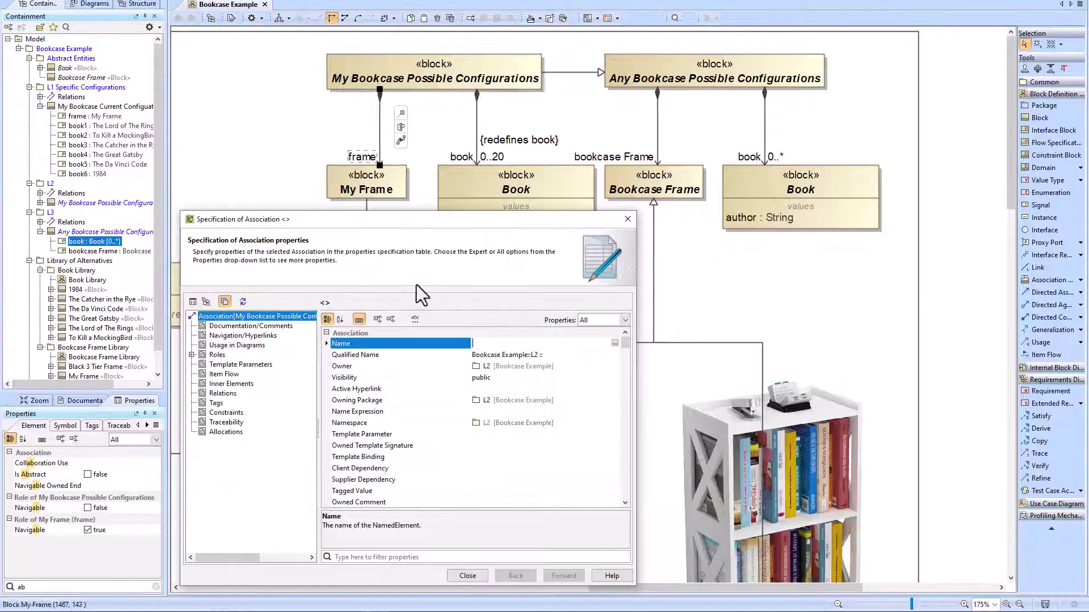
pyautogui.write('red')
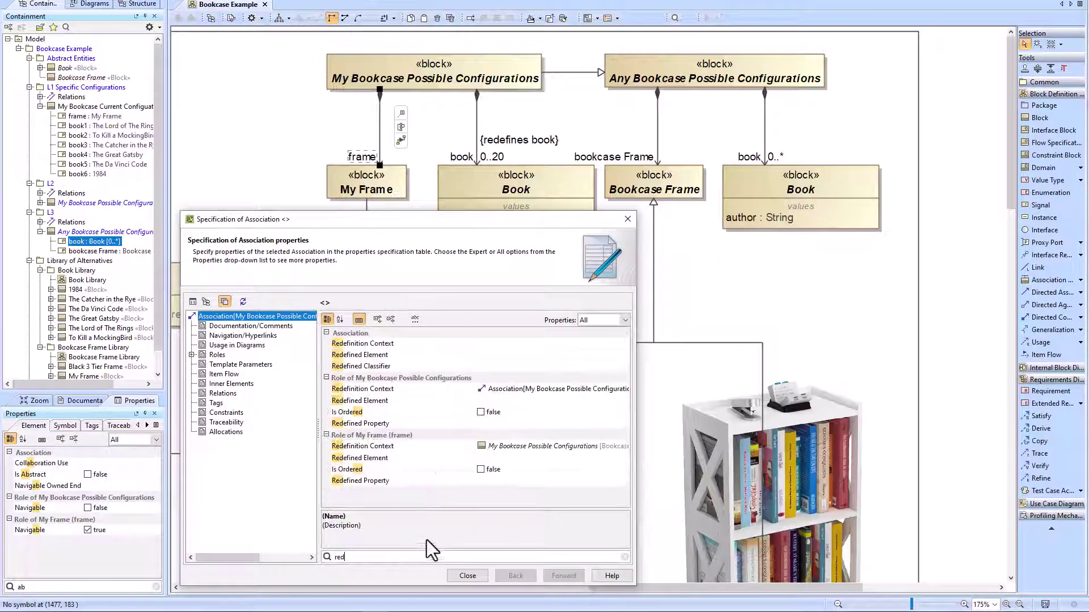
pyautogui.click(492, 428)
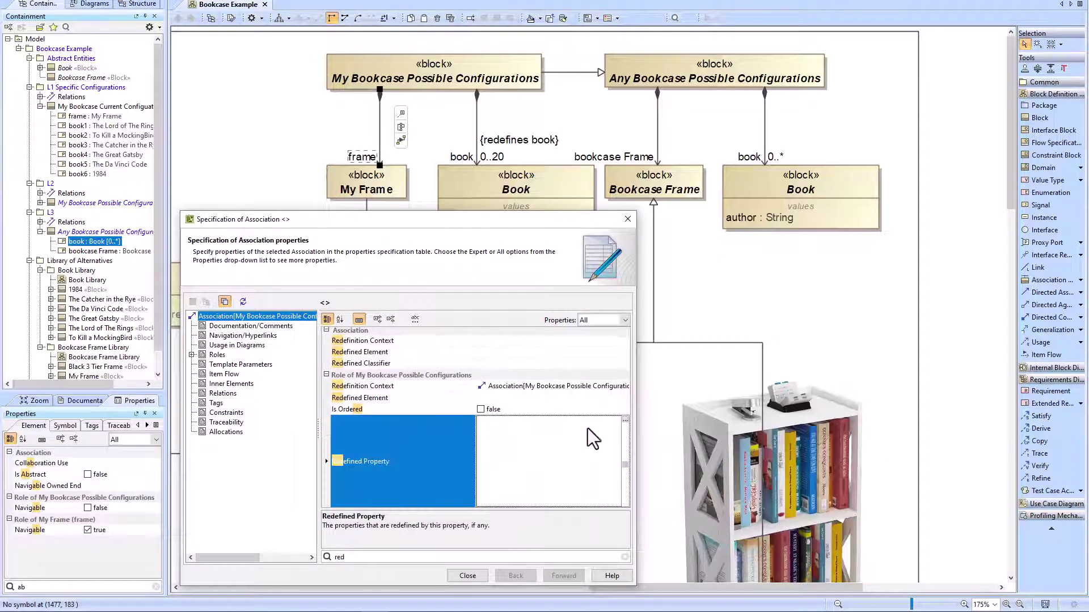
pyautogui.click(326, 375)
pyautogui.click(347, 392)
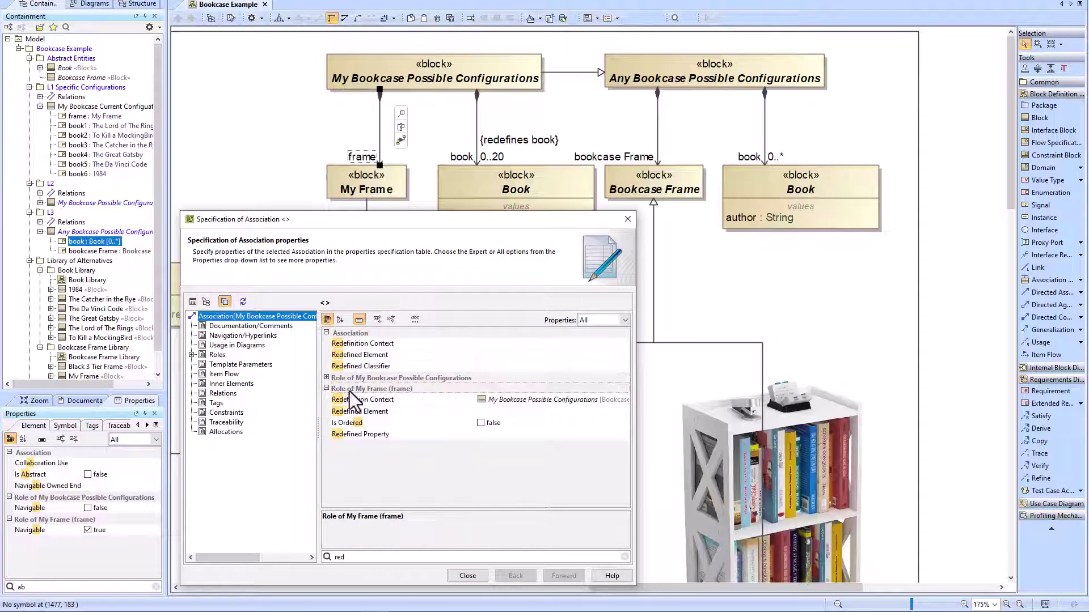
# - Set the Redefined Property of the My Frame role to bookcase Frame from Any Bookcase Possible Configurations in L3
pyautogui.click(488, 434)
pyautogui.click(624, 421)
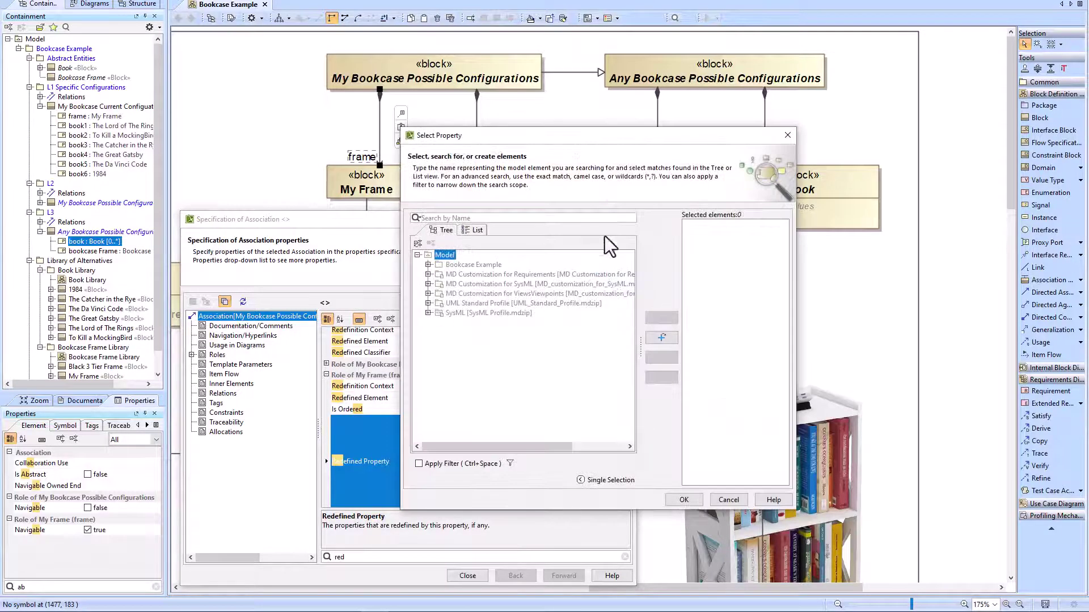
pyautogui.moveTo(611, 139); pyautogui.dragTo(506, 230)
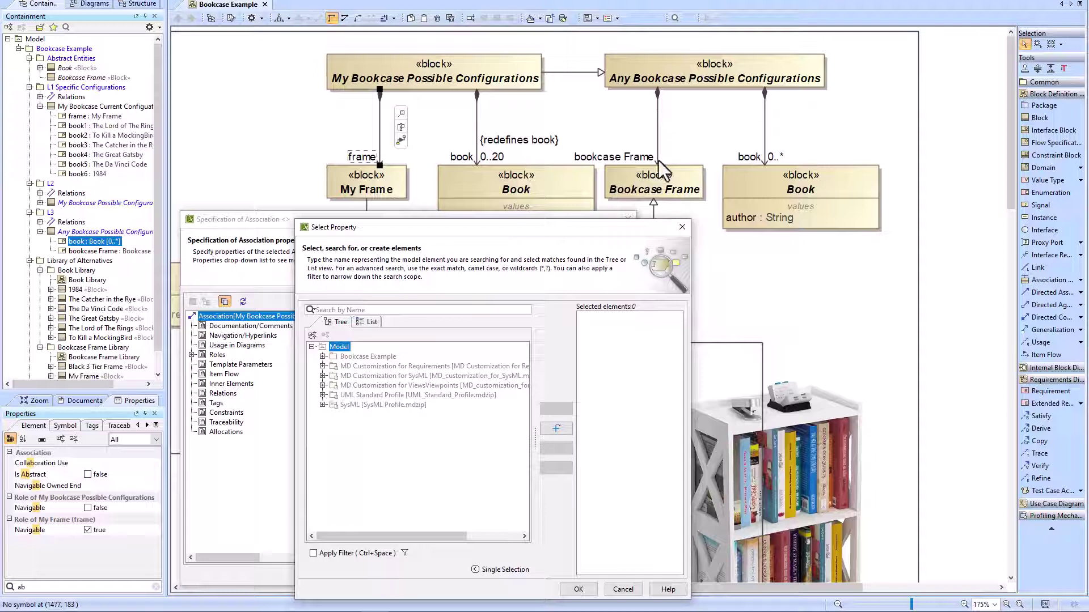
pyautogui.click(322, 357)
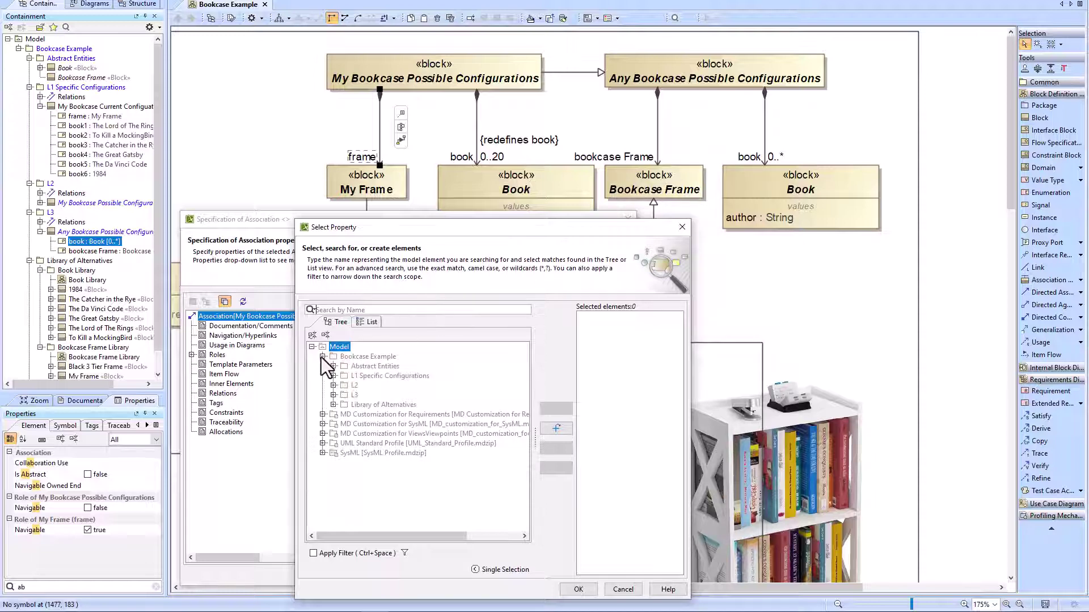
pyautogui.click(334, 396)
pyautogui.click(344, 415)
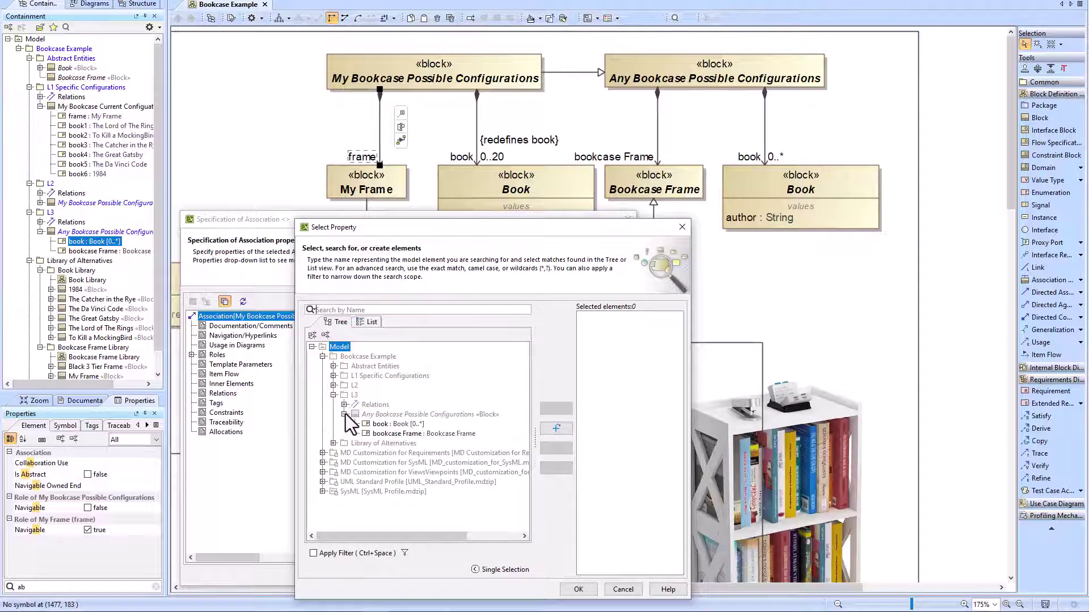
pyautogui.click(398, 434)
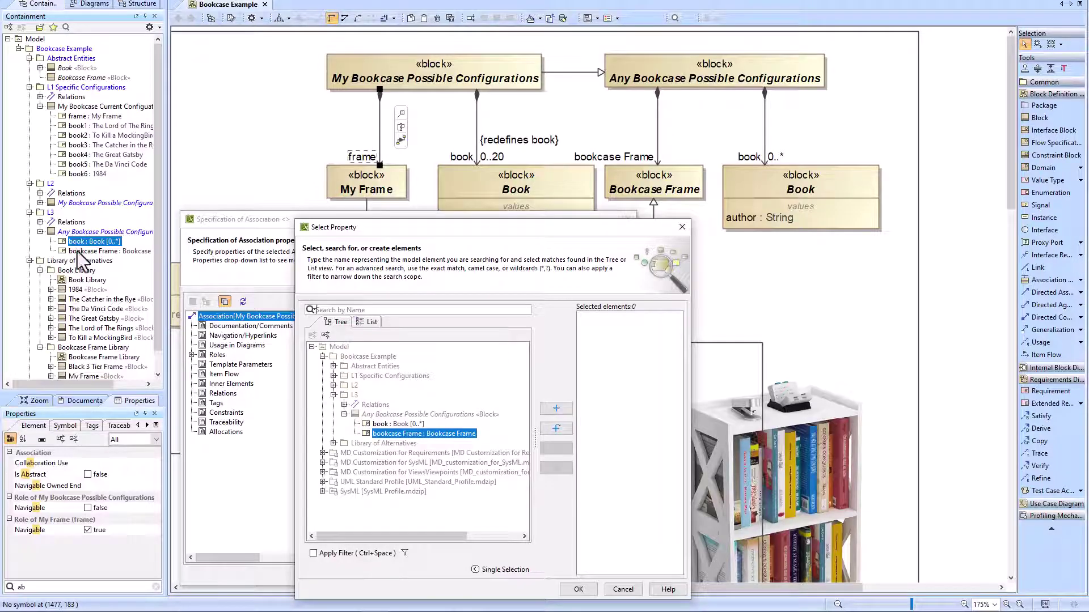
pyautogui.click(552, 408)
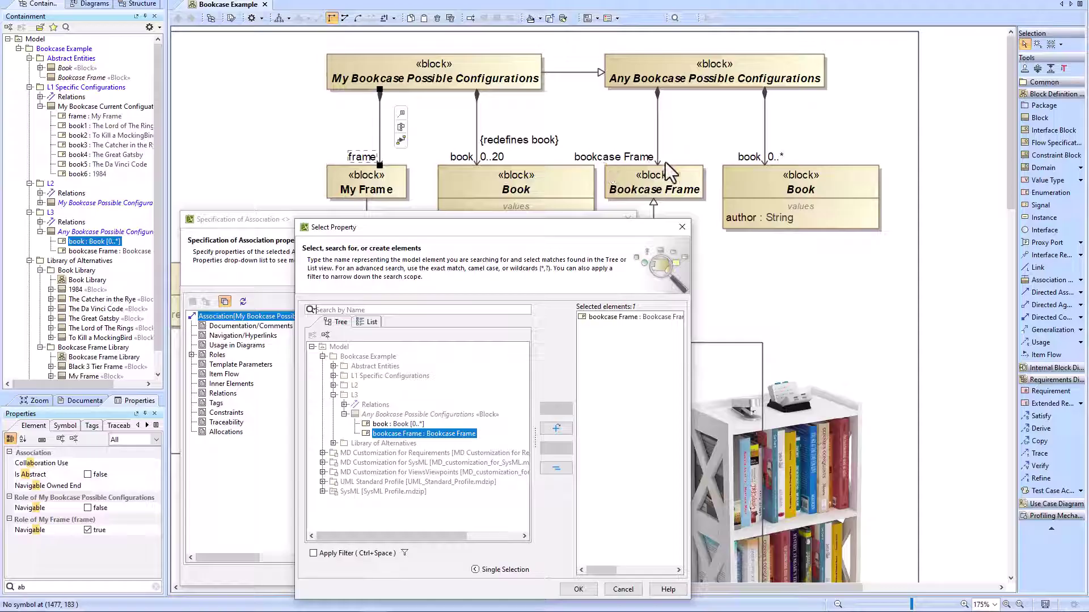
pyautogui.click(579, 588)
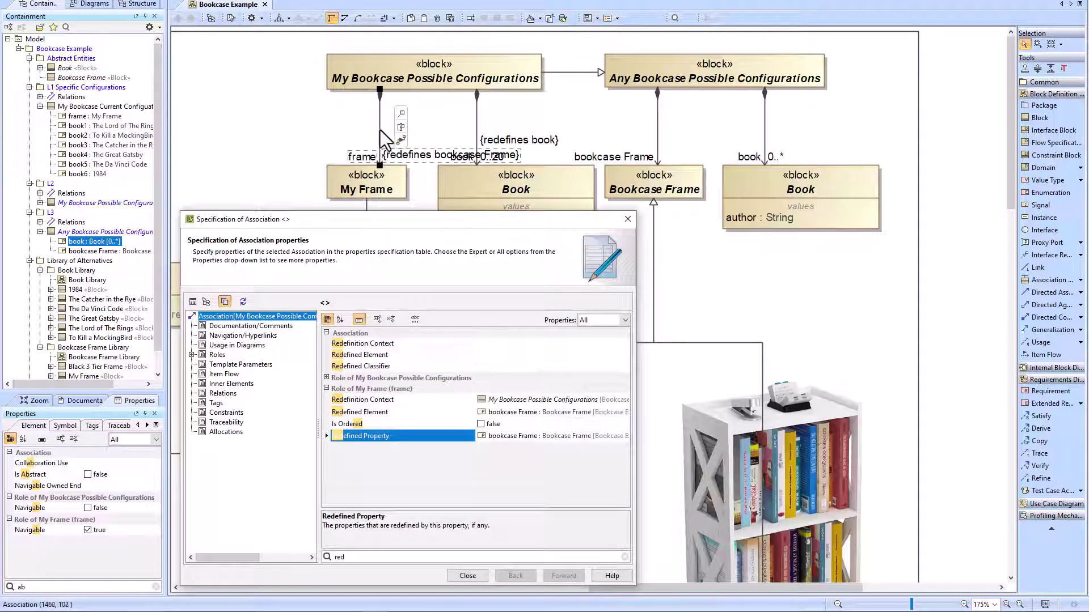
# - Shift the frame association line to the left, nudge its redefinition label, and close the association specification
pyautogui.moveTo(380, 130); pyautogui.dragTo(343, 129)
pyautogui.click(419, 157)
pyautogui.moveTo(418, 148); pyautogui.dragTo(418, 146)
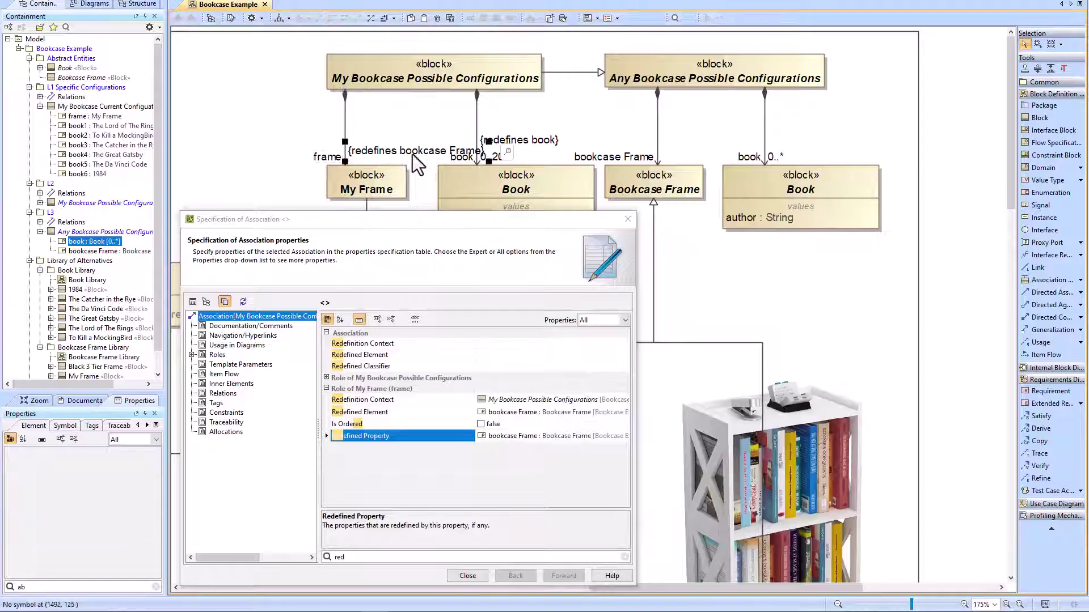
pyautogui.click(471, 576)
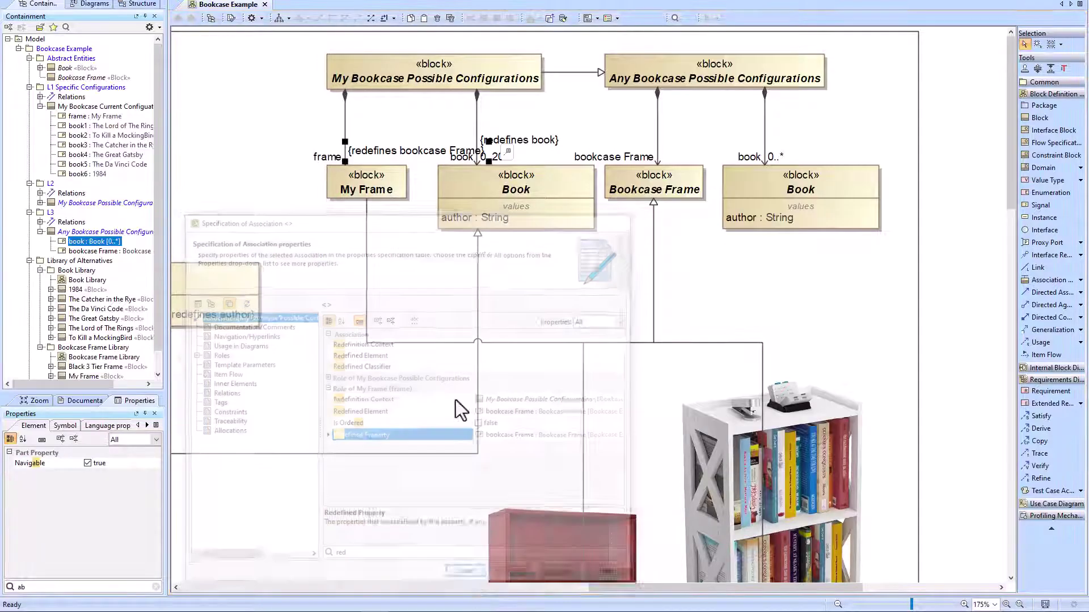
# - Turn on Wrap Words for the {redefines bookcase Frame} label and place it just above the My Frame block
pyautogui.click(67, 426)
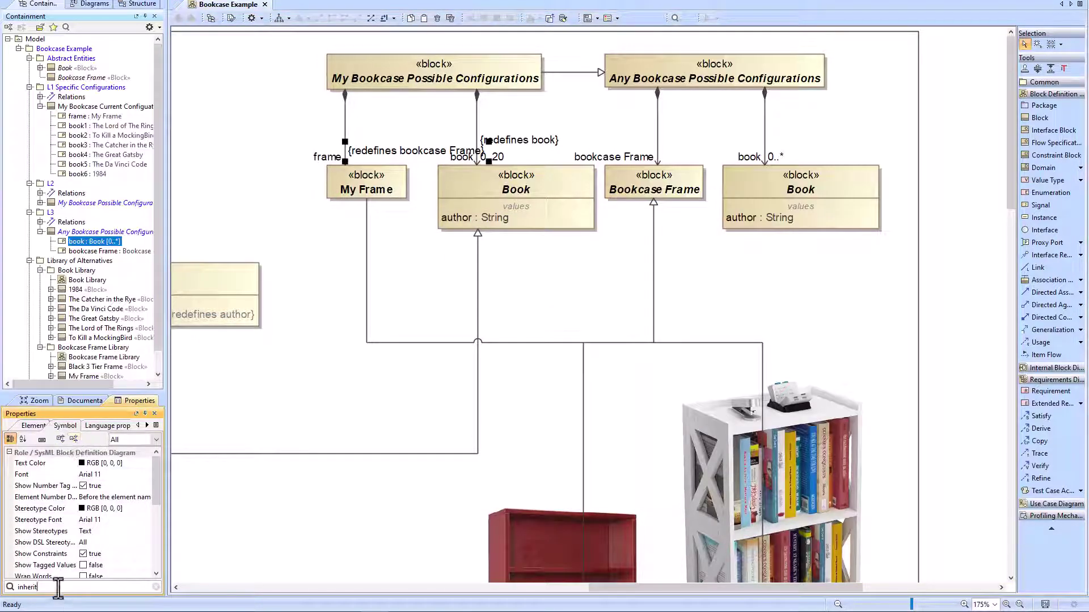
pyautogui.write('wr')
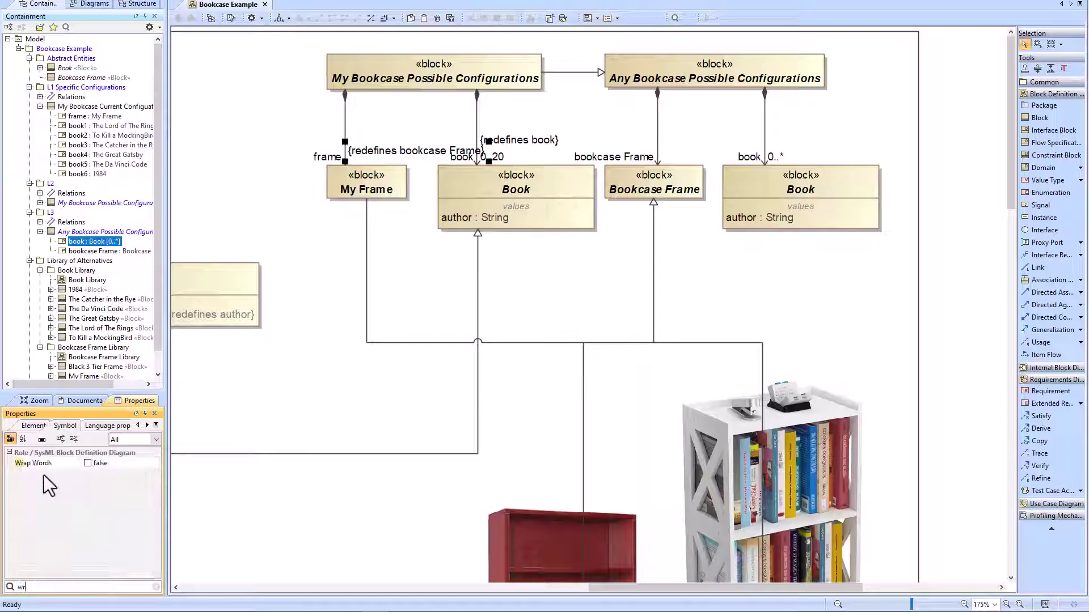
pyautogui.click(88, 464)
pyautogui.click(414, 151)
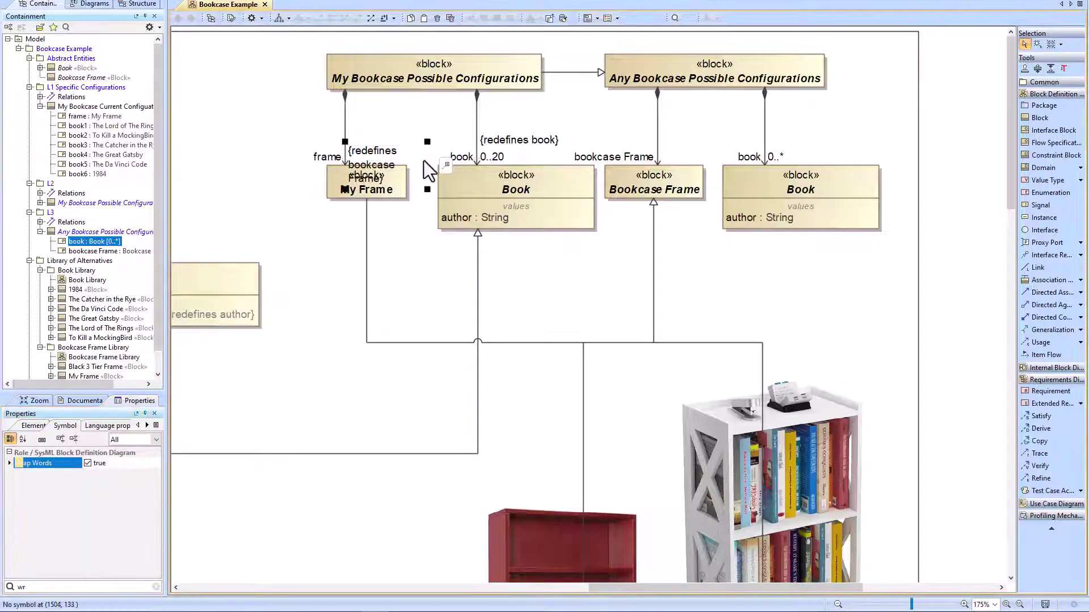
pyautogui.moveTo(386, 160); pyautogui.dragTo(386, 136)
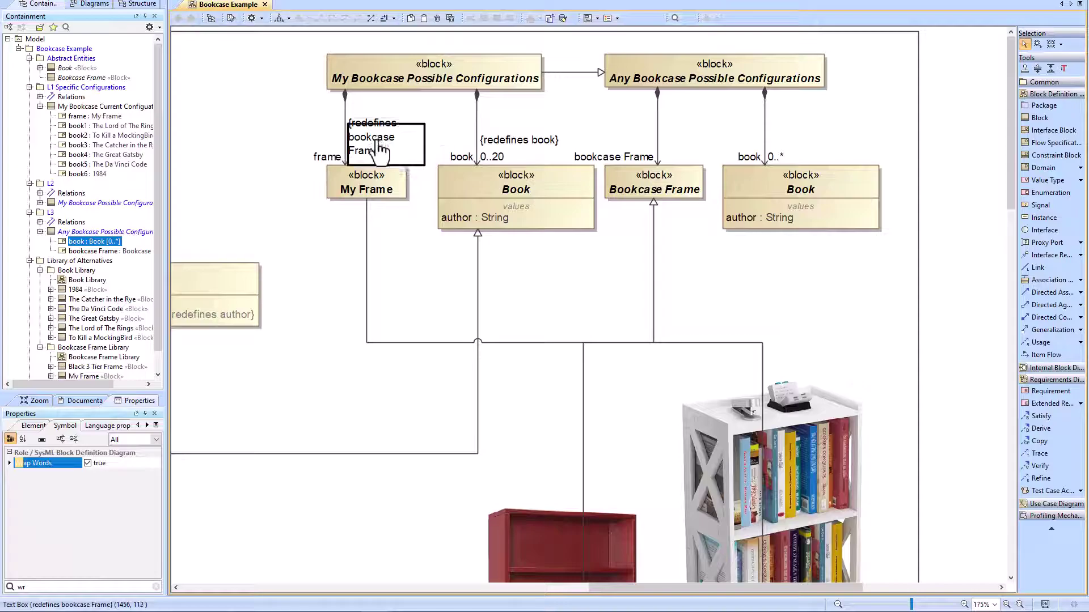
# - Review the frame and book attributes in the specification of the My Bookcase Possible Configurations block
pyautogui.doubleClick(366, 74)
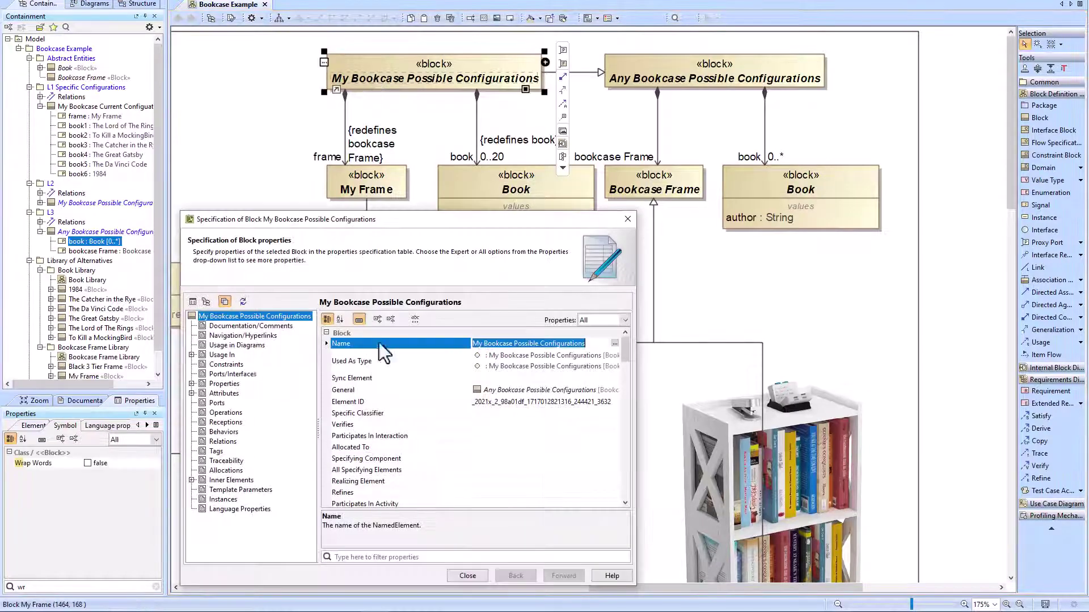
pyautogui.click(225, 393)
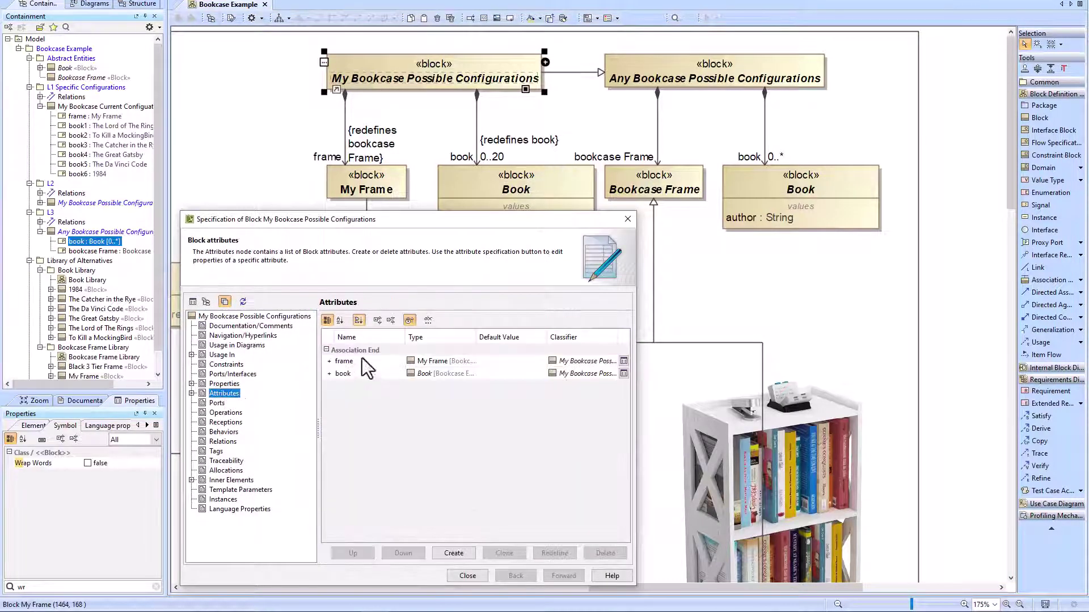
pyautogui.click(332, 361)
pyautogui.click(328, 375)
pyautogui.click(467, 576)
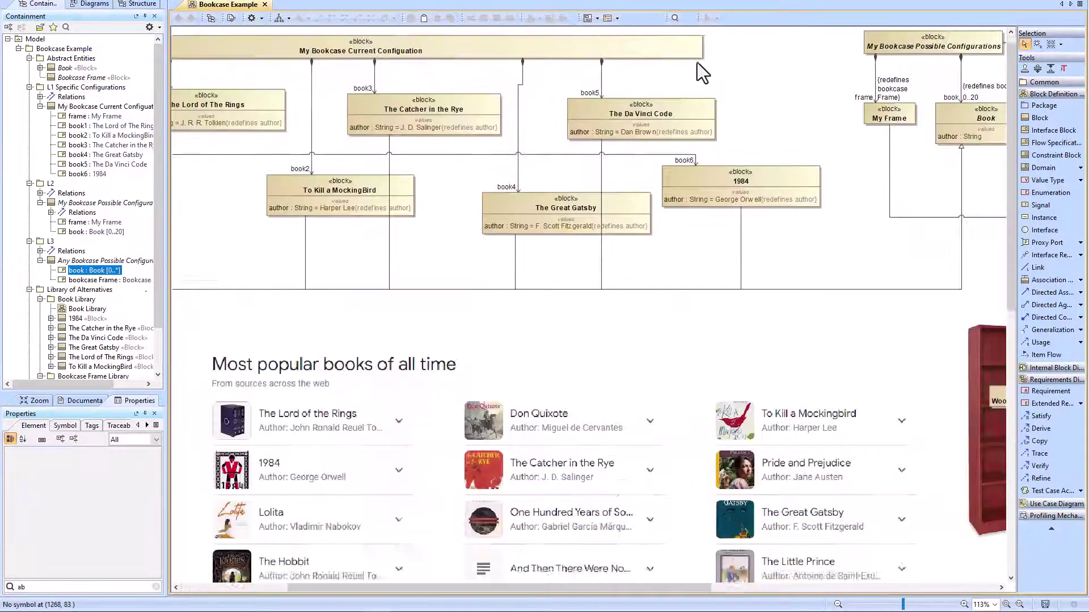
# - Add a generalization from My Bookcase Current Configuation to My Bookcase Possible Configurations and check the inherited part properties
pyautogui.scroll(1, 697, 62)
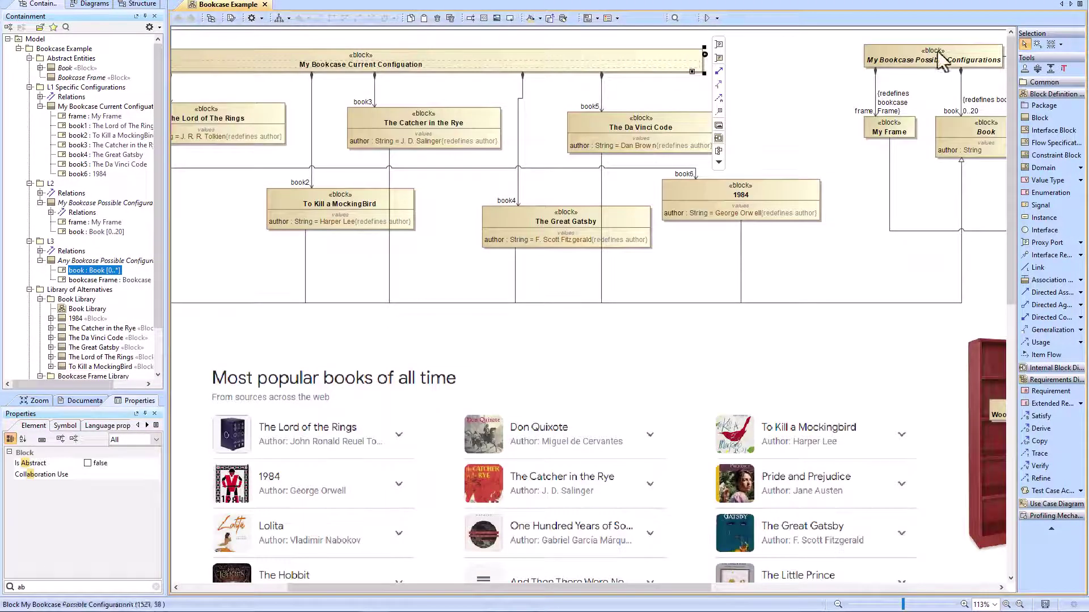
pyautogui.doubleClick(571, 68)
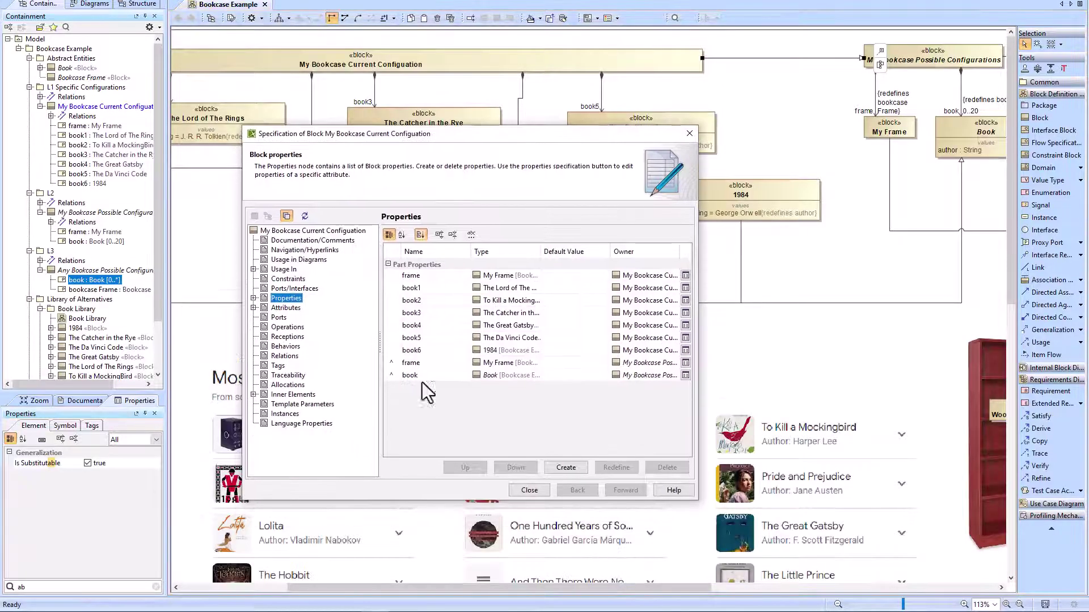
pyautogui.click(417, 362)
pyautogui.click(617, 467)
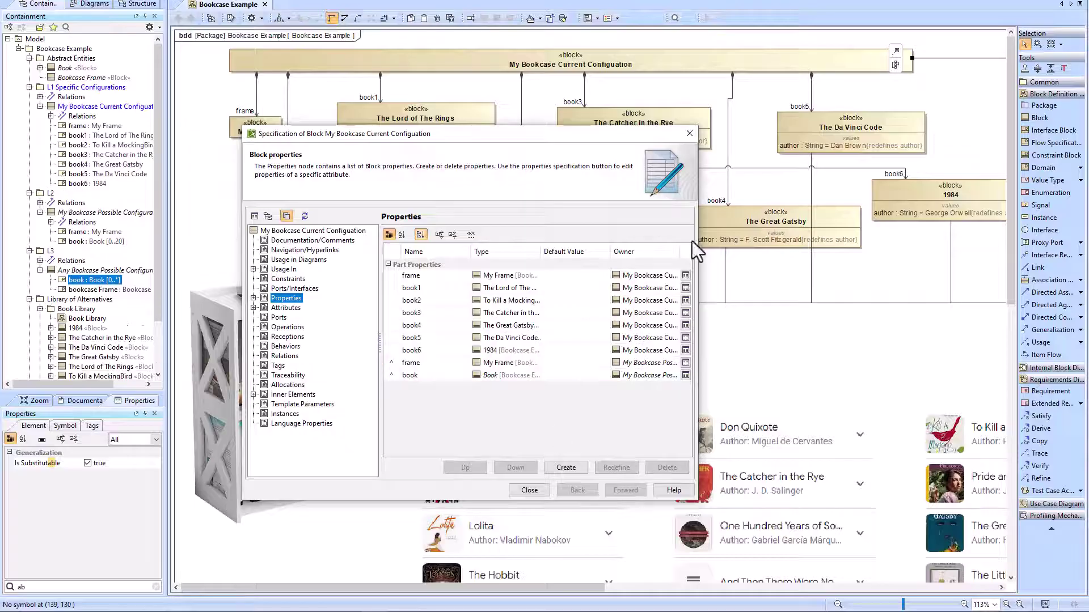
pyautogui.click(530, 490)
# - Set the frame association's My Frame role under My Bookcase Current Configuation to redefine frame from My Bookcase Possible Configurations in L2
pyautogui.doubleClick(256, 97)
pyautogui.click(493, 474)
pyautogui.write('r')
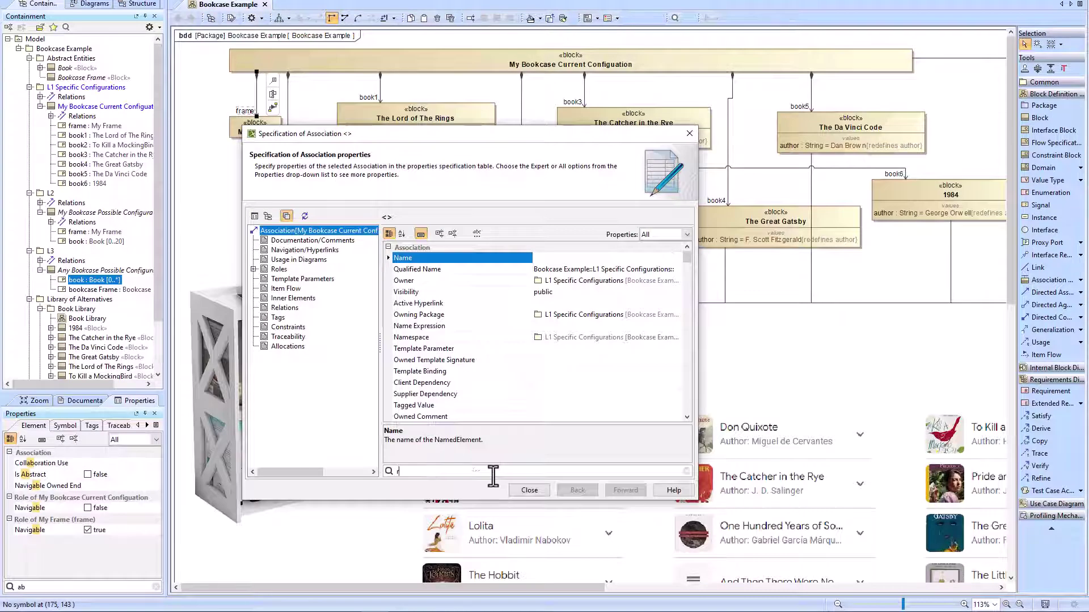
pyautogui.write('ed')
pyautogui.click(422, 395)
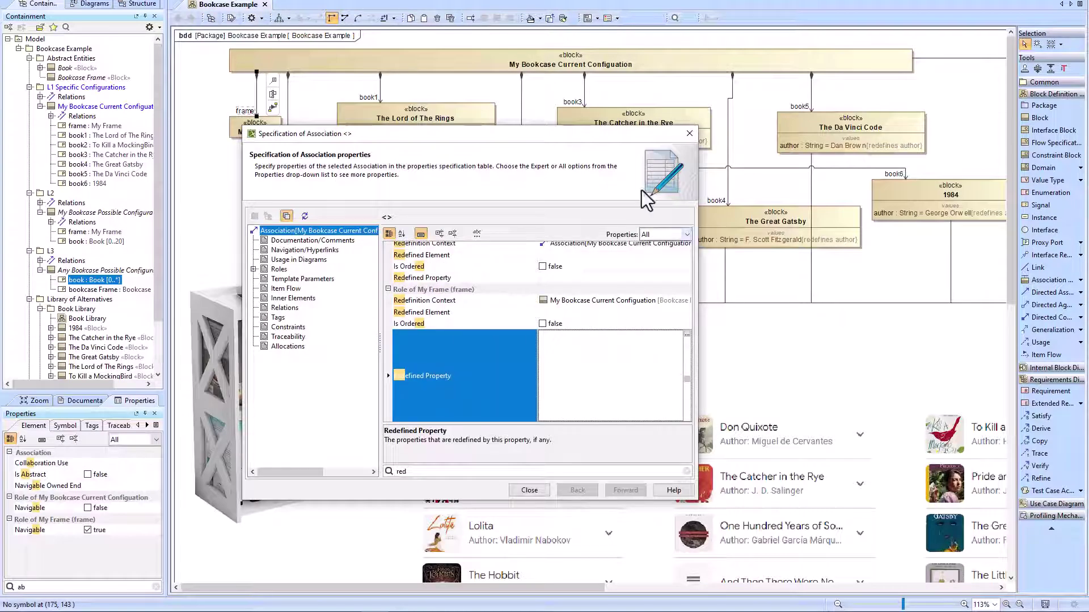
pyautogui.moveTo(386, 134); pyautogui.dragTo(399, 168)
pyautogui.click(701, 368)
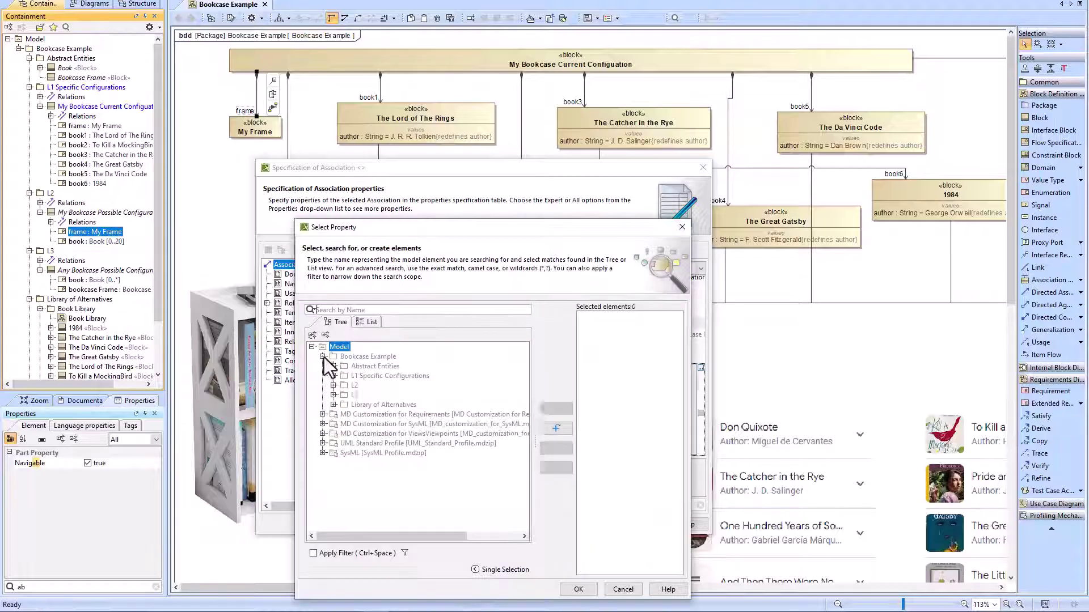
pyautogui.click(344, 404)
pyautogui.click(391, 423)
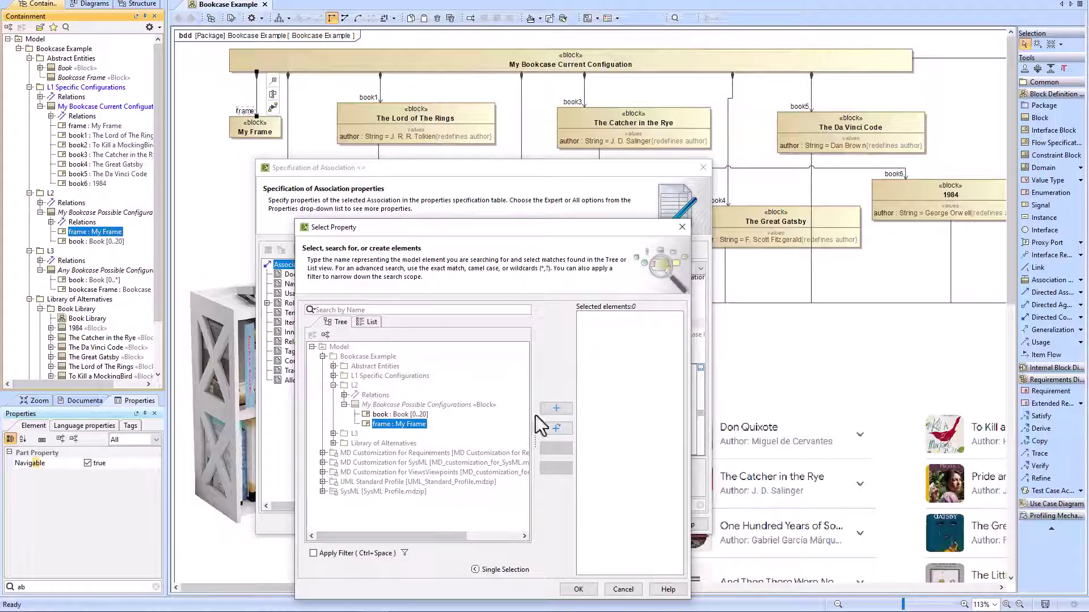
pyautogui.click(578, 589)
pyautogui.click(542, 524)
# - Review the attributes and part properties of My Bookcase Current Configuation, including the owned and inherited entries
pyautogui.moveTo(530, 587)
pyautogui.mouseDown()
pyautogui.moveTo(658, 586)
pyautogui.moveTo(534, 586)
pyautogui.mouseUp()
pyautogui.doubleClick(295, 63)
pyautogui.click(300, 341)
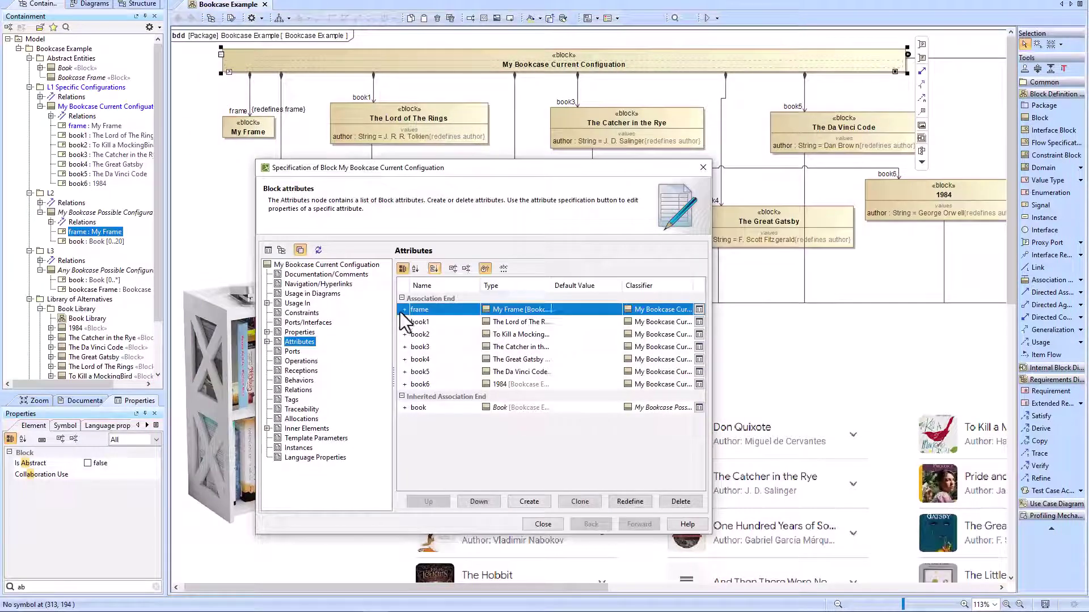
pyautogui.press('Up')
pyautogui.click(407, 321)
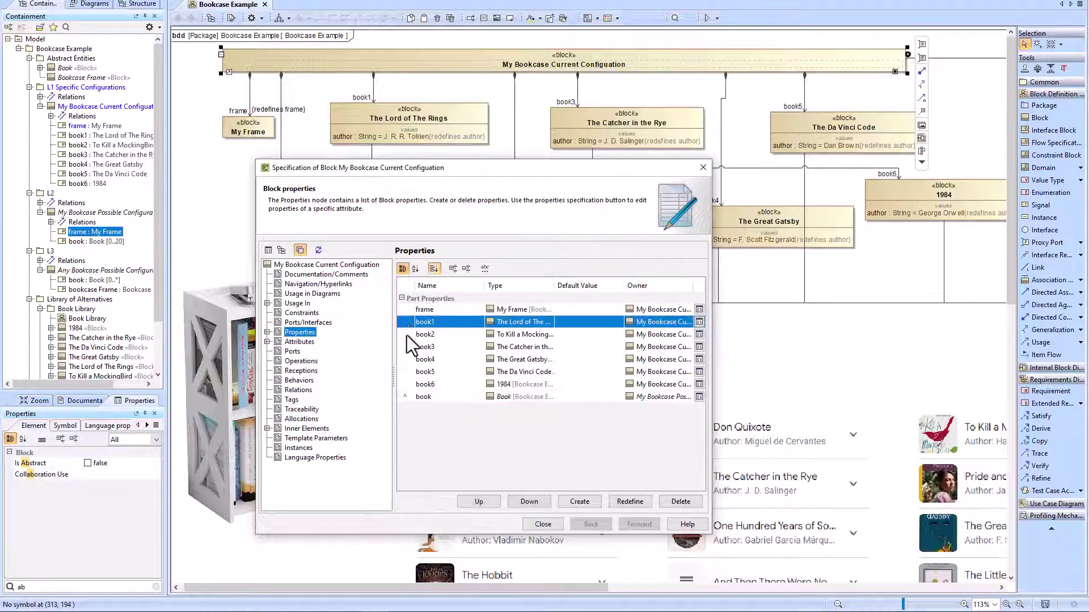
# - Compare the book1 to book6 part properties of My Bookcase Current Configuation with its inherited book property
pyautogui.click(405, 359)
pyautogui.click(404, 384)
pyautogui.press('Escape')
pyautogui.click(349, 163)
# - Set the book1 association's The Lord of The Rings role to redefine book from My Bookcase Possible Configurations in L2
pyautogui.doubleClick(373, 90)
pyautogui.click(454, 505)
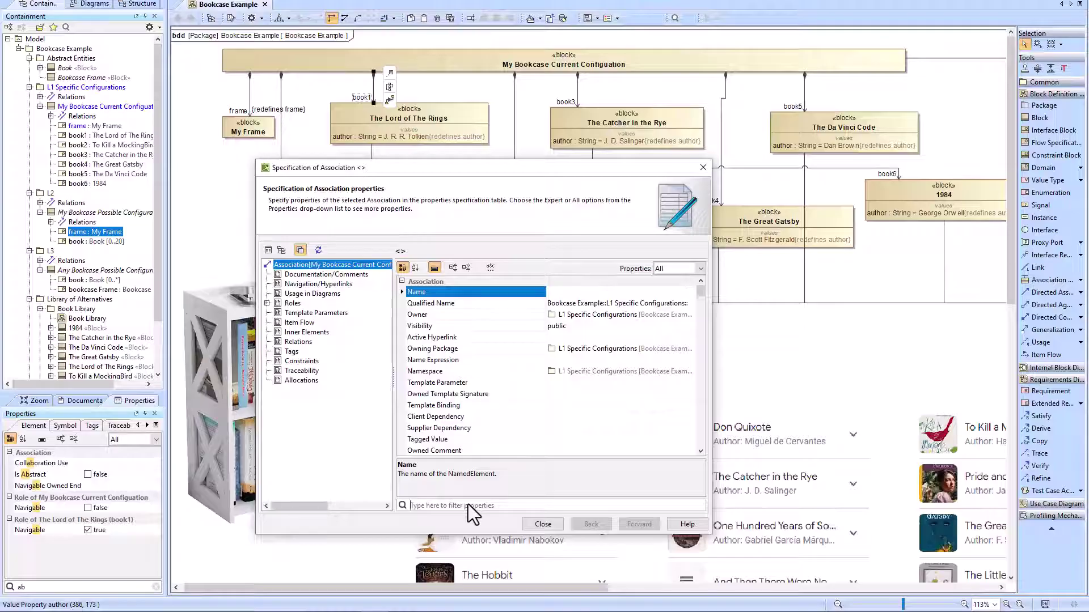
pyautogui.write('red')
pyautogui.click(567, 403)
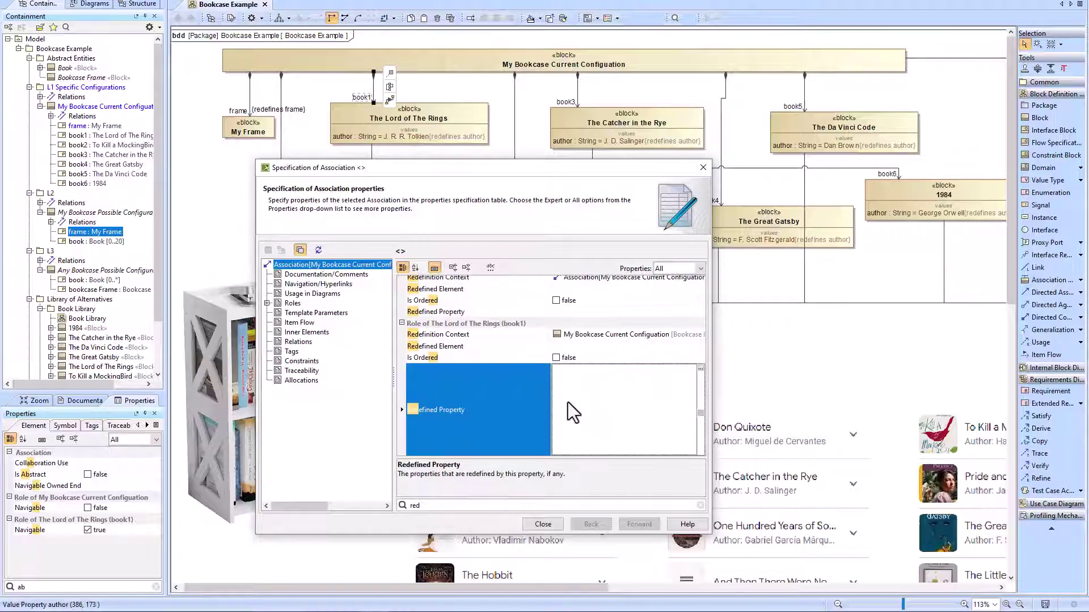
pyautogui.click(701, 368)
pyautogui.click(347, 414)
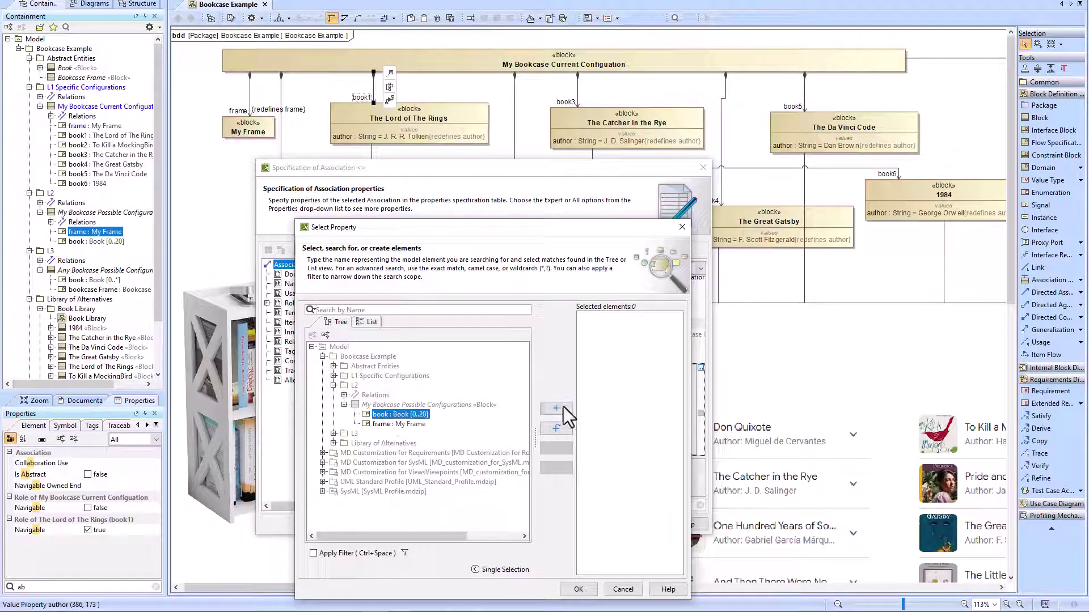
pyautogui.click(555, 408)
pyautogui.click(578, 589)
pyautogui.click(543, 524)
# - Check the attributes in the specification of the My Bookcase Current Configuation block
pyautogui.doubleClick(473, 62)
pyautogui.click(300, 342)
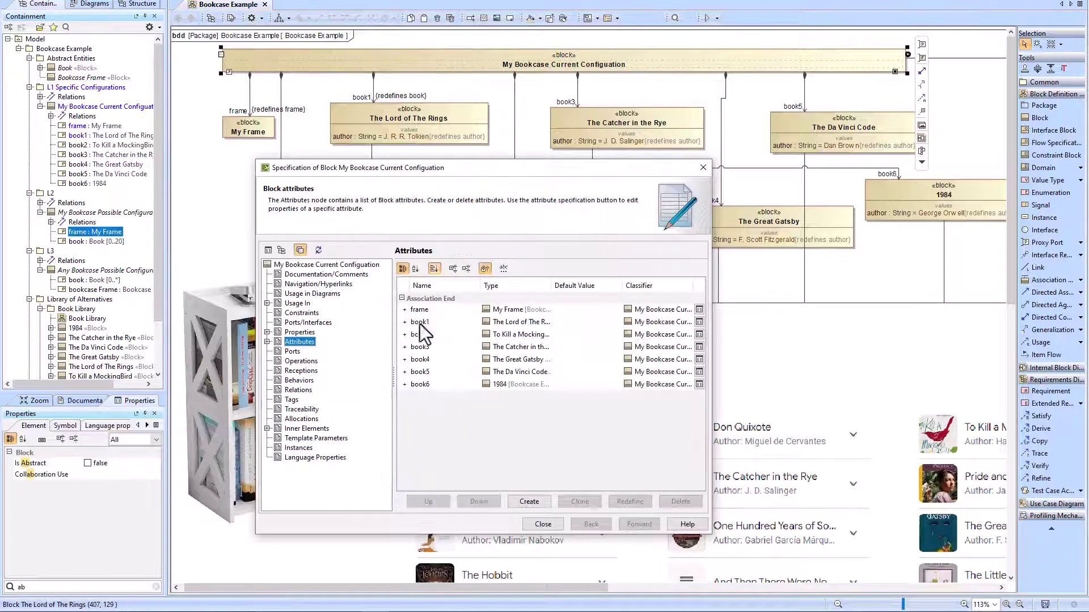
pyautogui.press('Escape')
# - Try to find a shared Redefined Property for the book2 to book6 associations by filtering their common properties with "redef"
pyautogui.click(516, 110)
pyautogui.keyDown('shift'); pyautogui.click(721, 94); pyautogui.keyUp('shift')
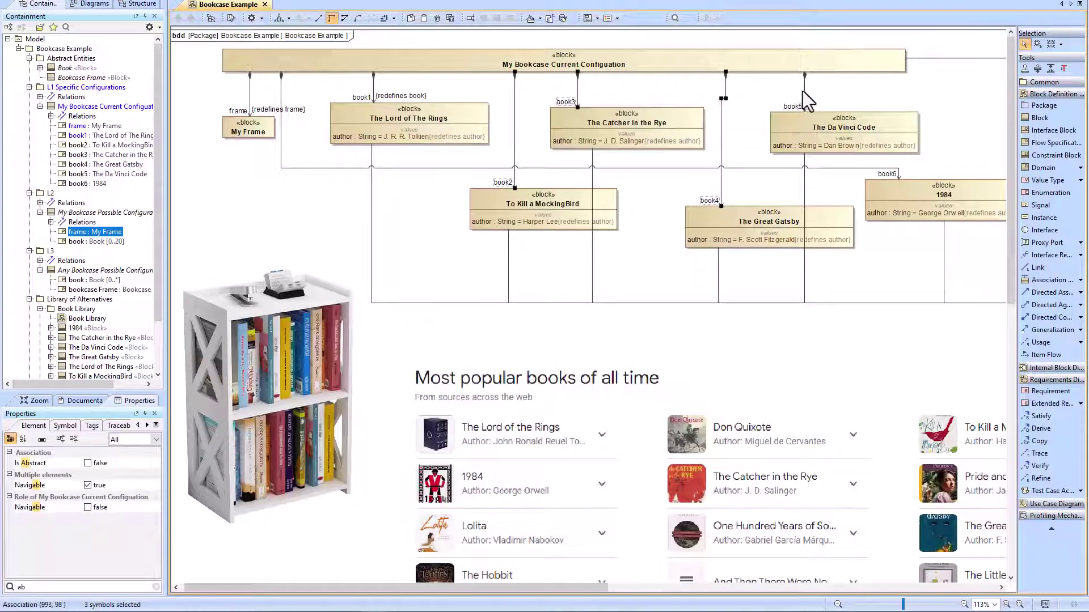
pyautogui.press('BackSpace')
pyautogui.press('BackSpace')
pyautogui.write('red')
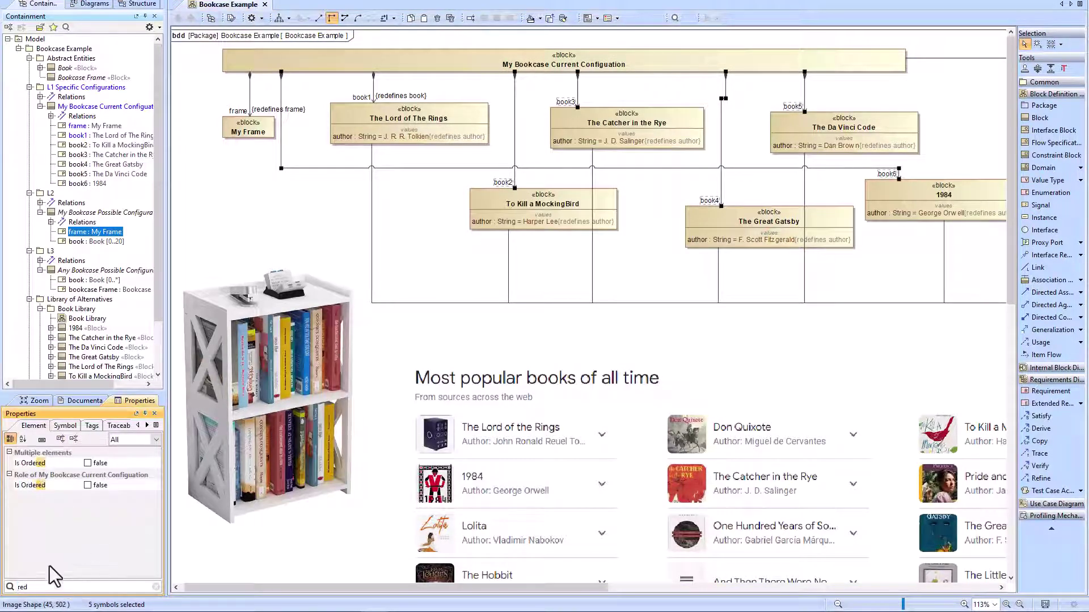
pyautogui.write('ef')
pyautogui.click(157, 587)
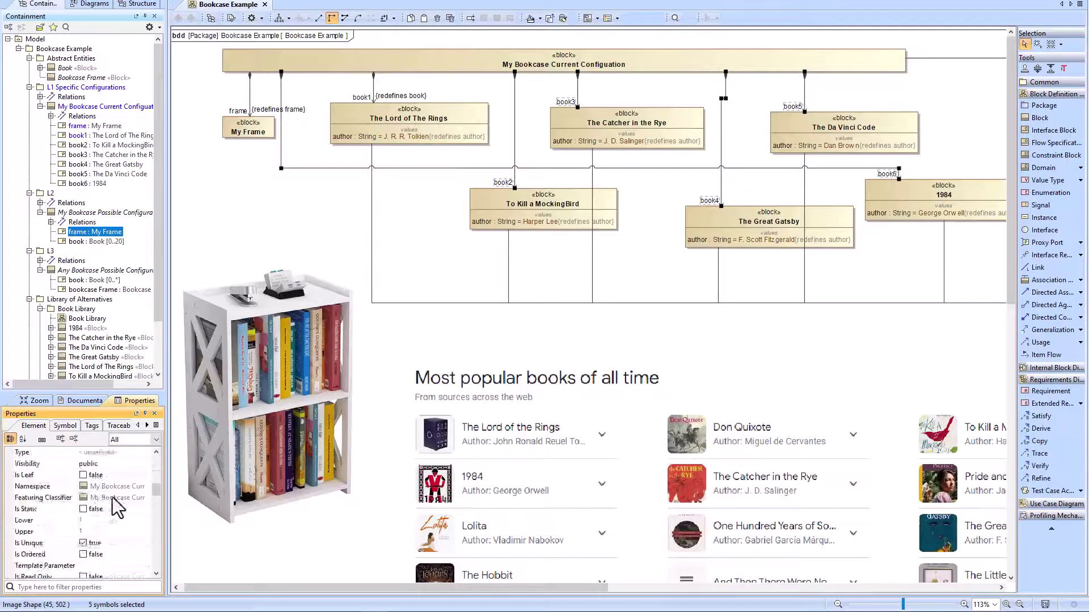
pyautogui.click(440, 284)
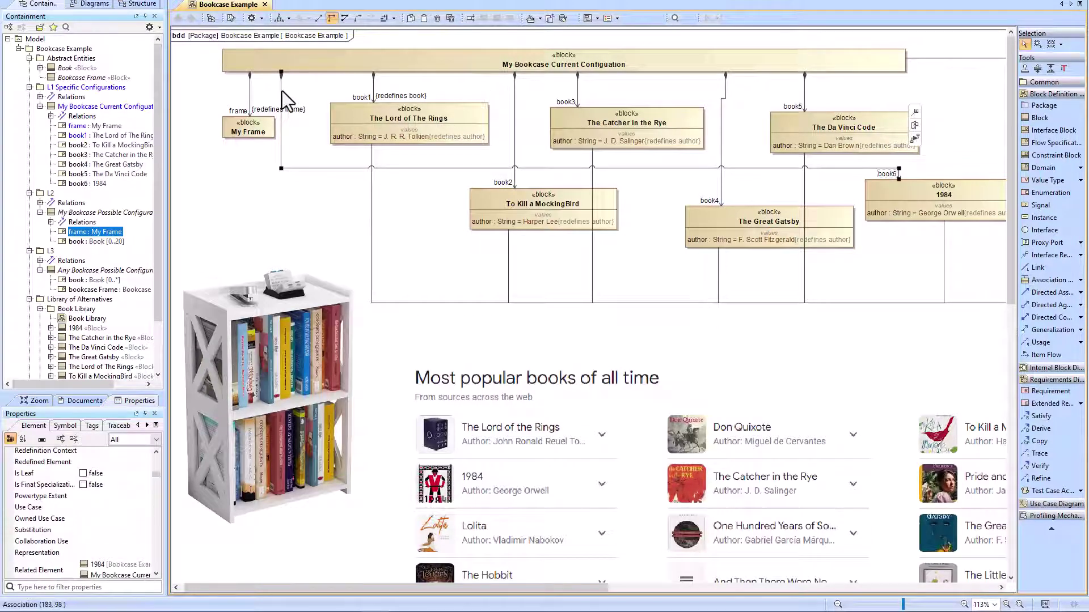
# - Set the book6 association's 1984 role to redefine book from My Bookcase Possible Configurations in L2
pyautogui.doubleClick(281, 90)
pyautogui.click(456, 505)
pyautogui.write('red')
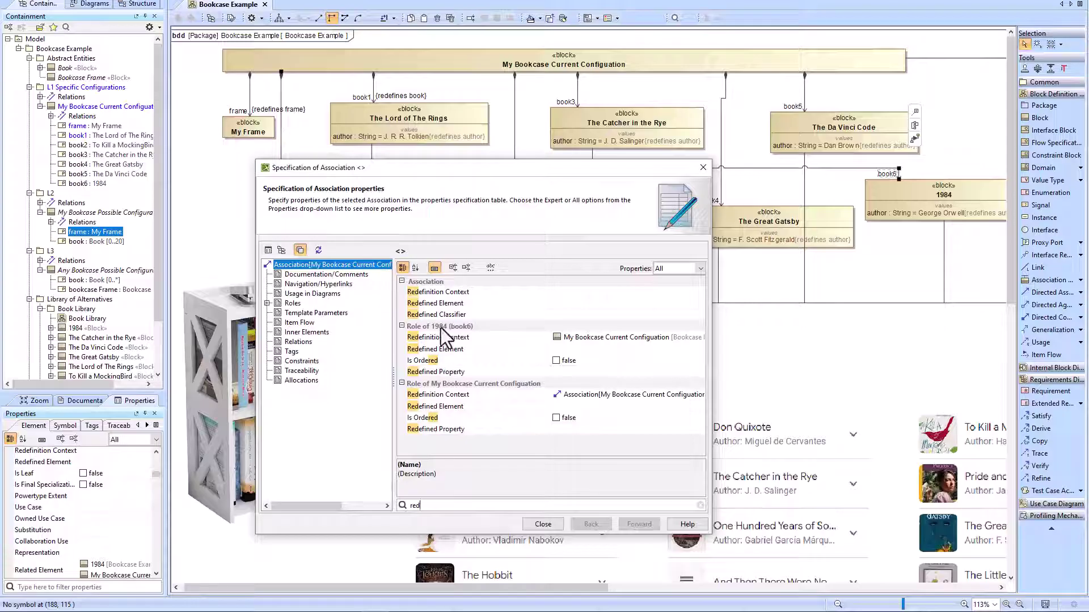
pyautogui.click(600, 372)
pyautogui.click(701, 372)
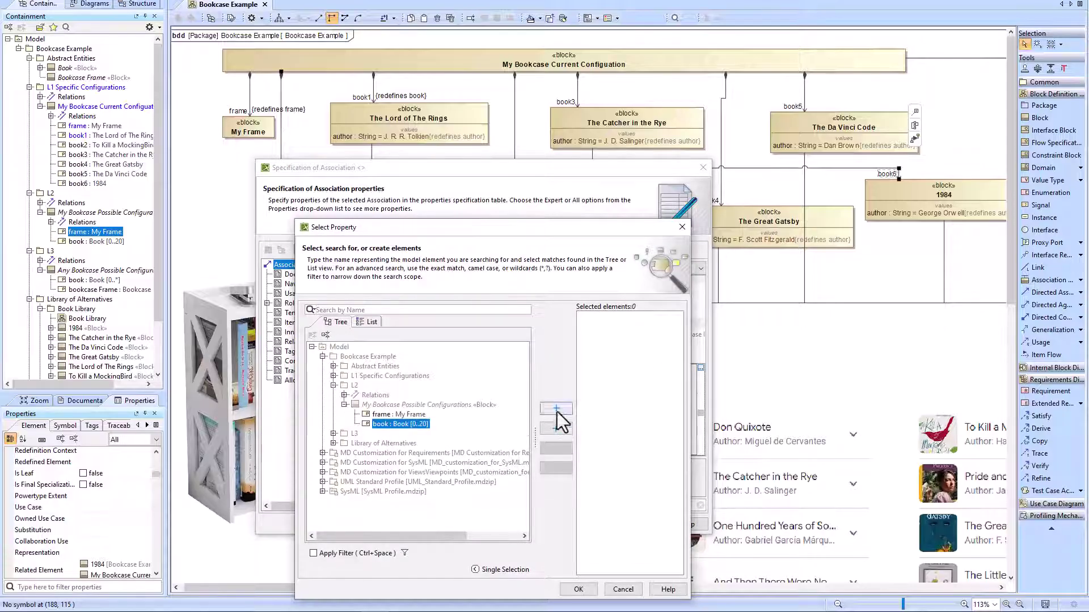
pyautogui.click(556, 411)
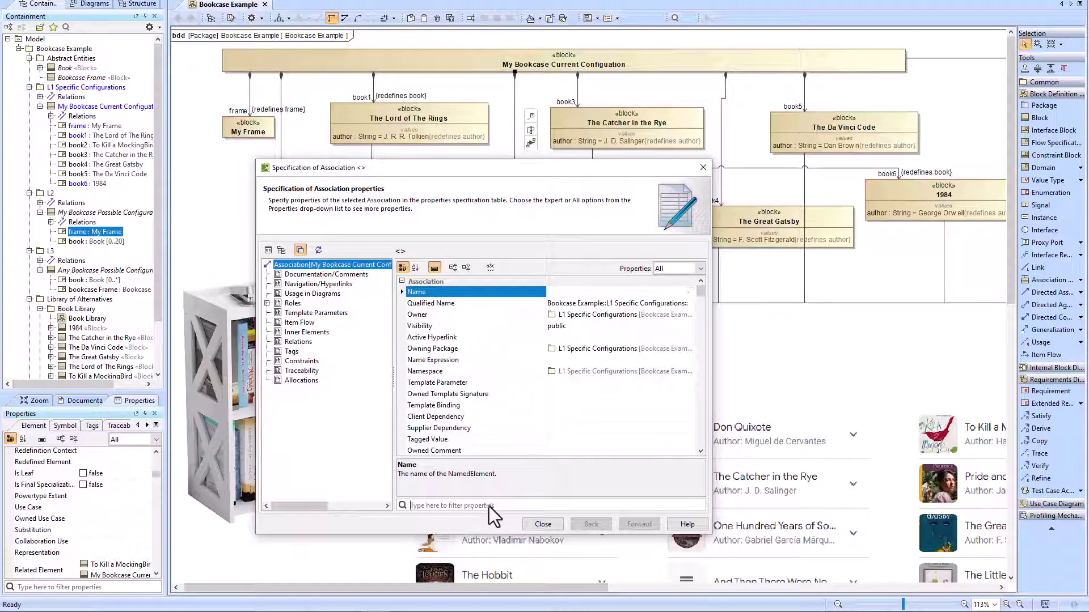
# - Set the book2 association's To Kill a MockingBird role to redefine book from My Bookcase Possible Configurations in L2
pyautogui.write('red')
pyautogui.click(556, 405)
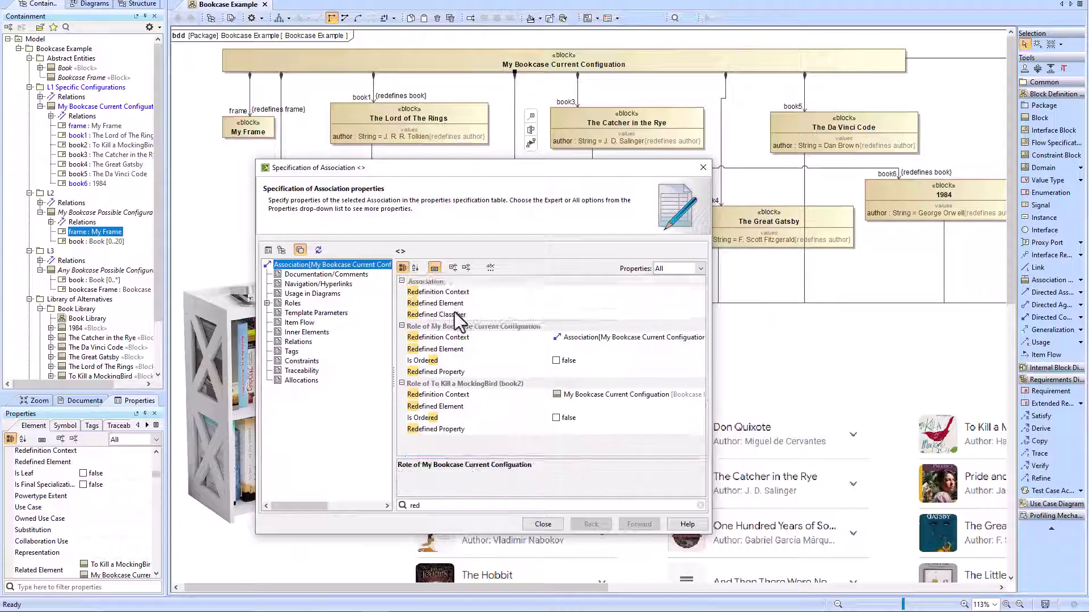
pyautogui.click(698, 372)
pyautogui.click(699, 372)
pyautogui.click(322, 356)
pyautogui.click(397, 423)
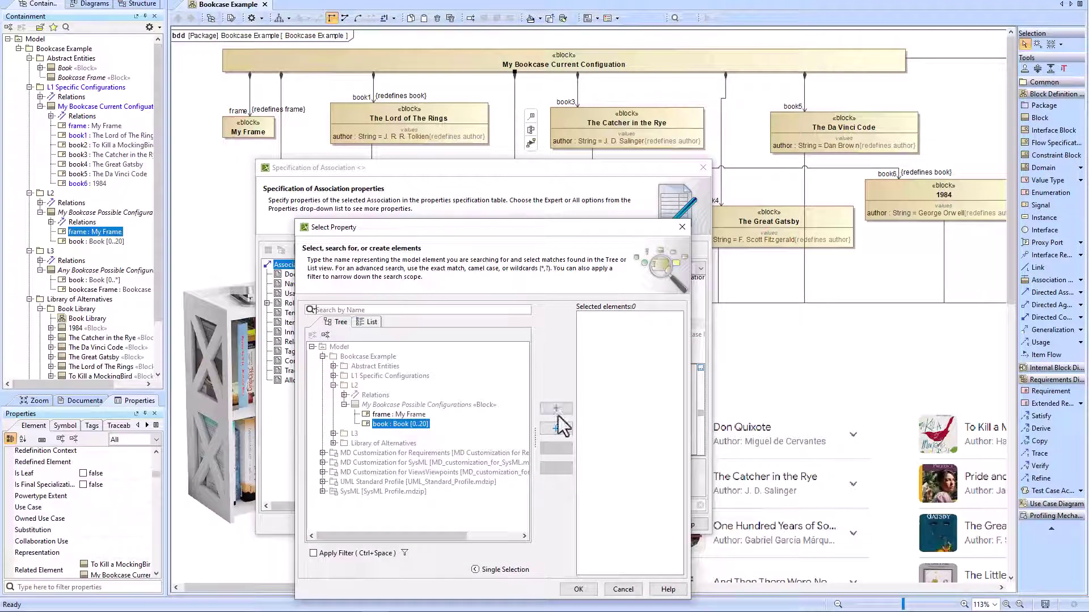
pyautogui.click(557, 413)
pyautogui.click(553, 533)
# - Set the book3 association's The Catcher in the Rye role to redefine book from My Bookcase Possible Configurations in L2
pyautogui.doubleClick(577, 91)
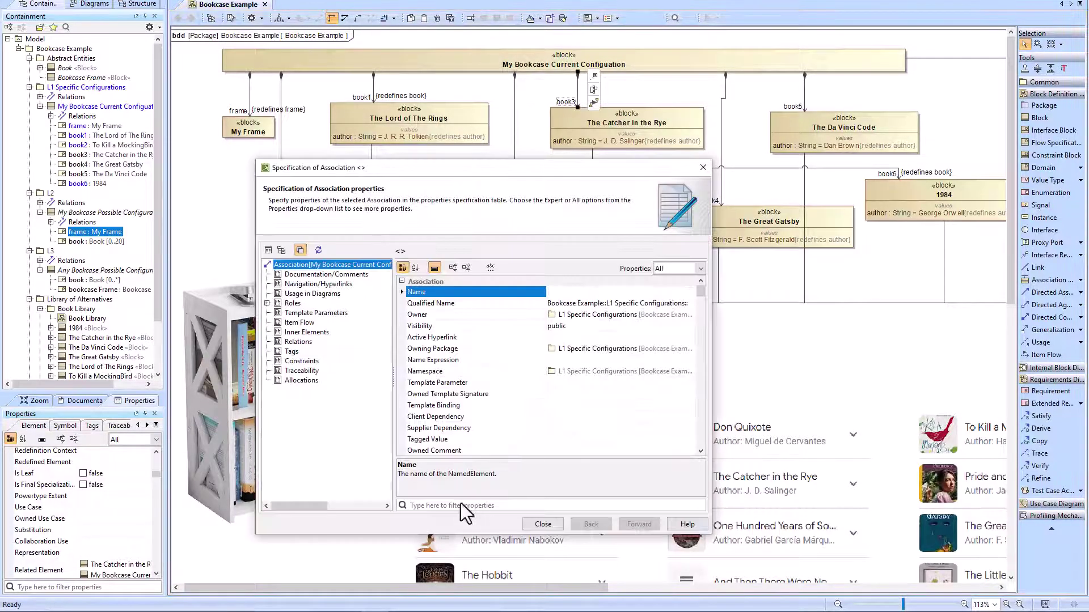
pyautogui.scroll(-5, 567, 427)
pyautogui.click(566, 430)
pyautogui.click(699, 373)
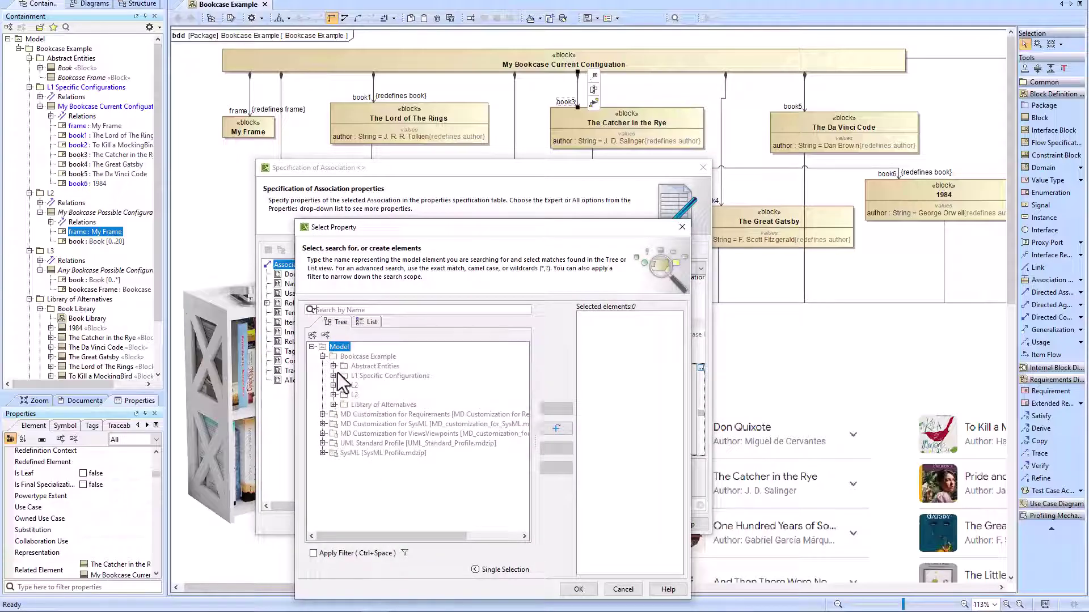
pyautogui.click(334, 375)
pyautogui.click(397, 423)
pyautogui.click(555, 413)
pyautogui.click(567, 525)
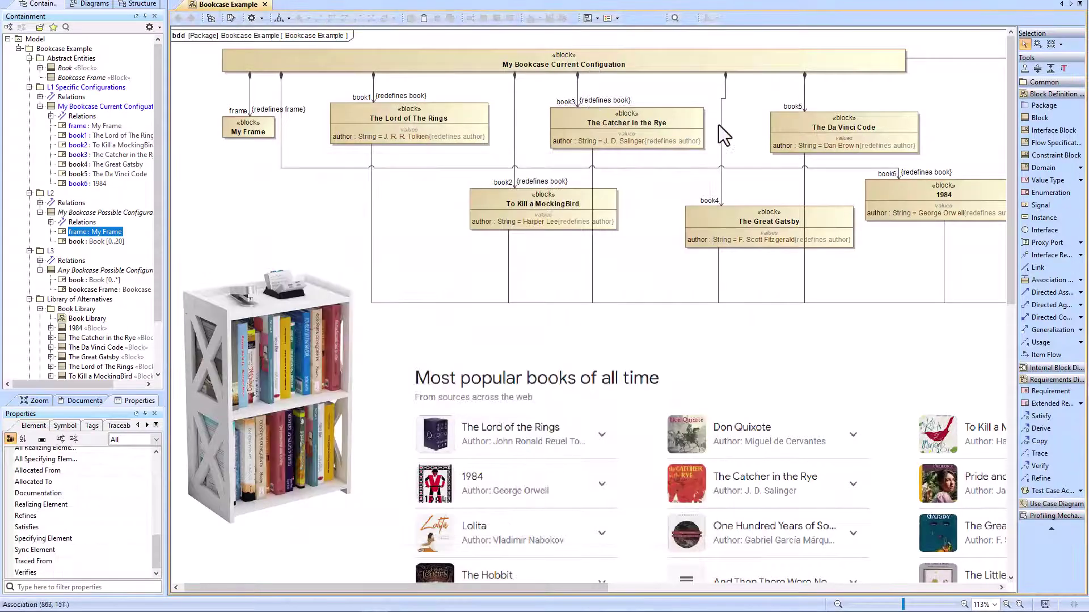
# - Set the book4 association's The Great Gatsby role to redefine book from My Bookcase Possible Configurations in L2
pyautogui.doubleClick(720, 127)
pyautogui.scroll(-5, 479, 323)
pyautogui.click(567, 374)
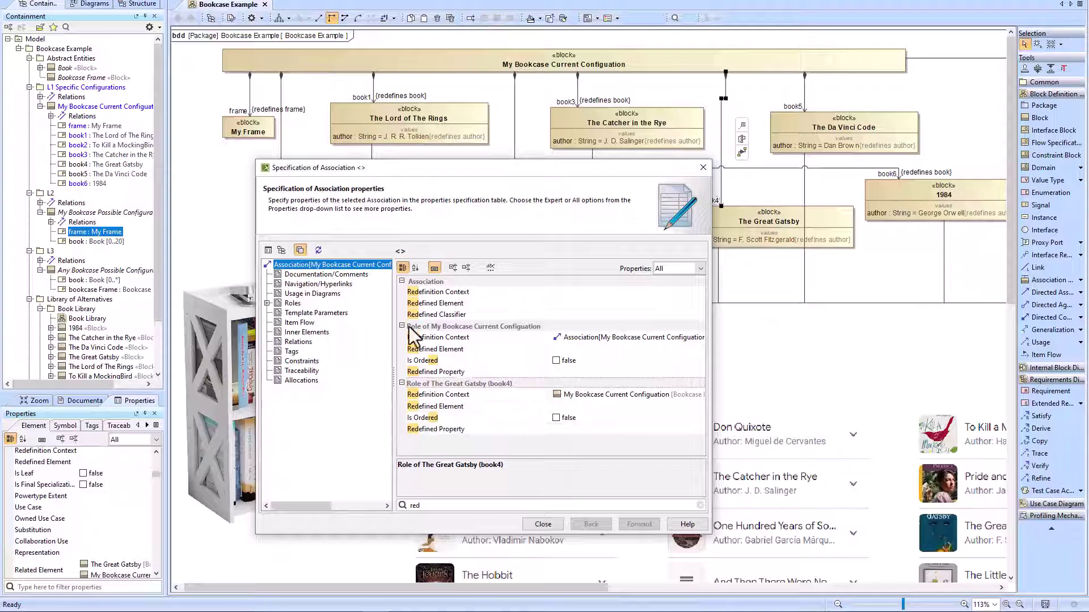
pyautogui.click(701, 368)
pyautogui.click(333, 375)
pyautogui.click(396, 423)
pyautogui.click(556, 428)
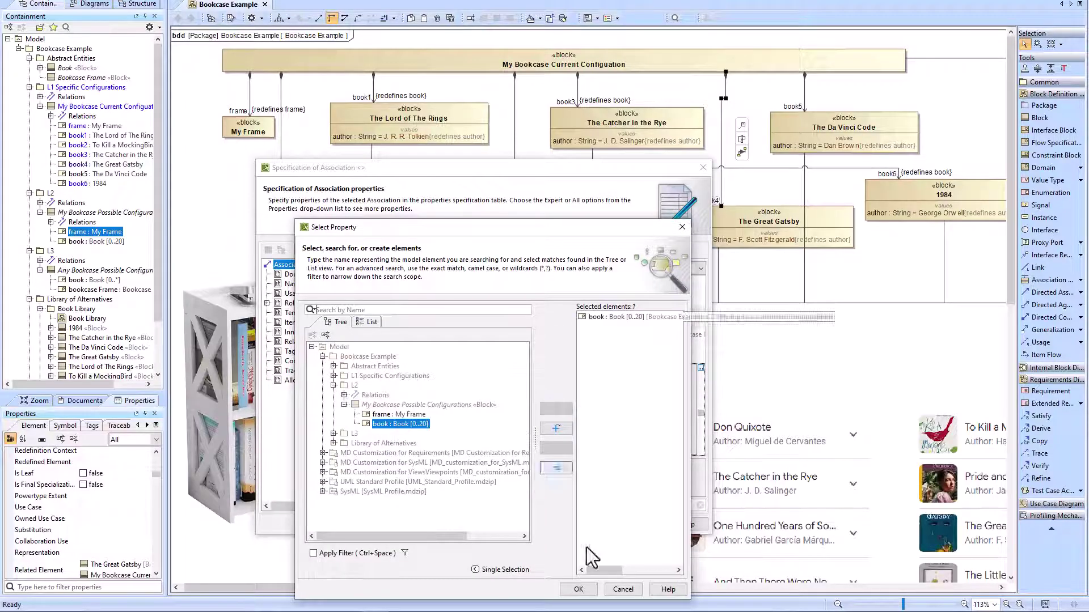
pyautogui.click(579, 589)
pyautogui.click(644, 524)
# - Set the book5 association's The Da Vinci Code role to redefine book from My Bookcase Possible Configurations and save the project
pyautogui.doubleClick(805, 97)
pyautogui.click(486, 505)
pyautogui.write('red')
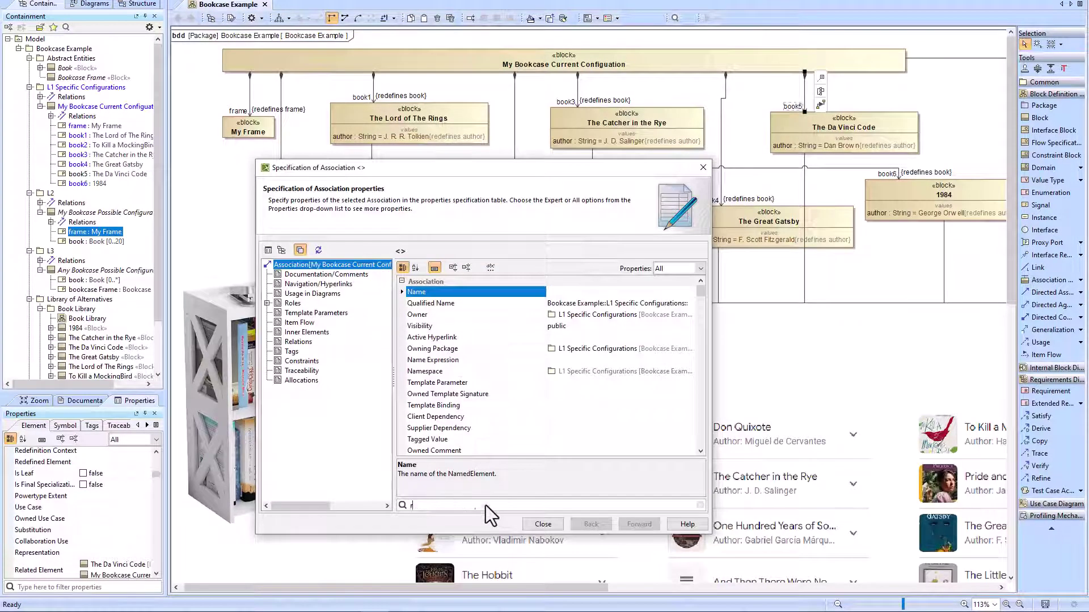
pyautogui.click(567, 372)
pyautogui.click(700, 368)
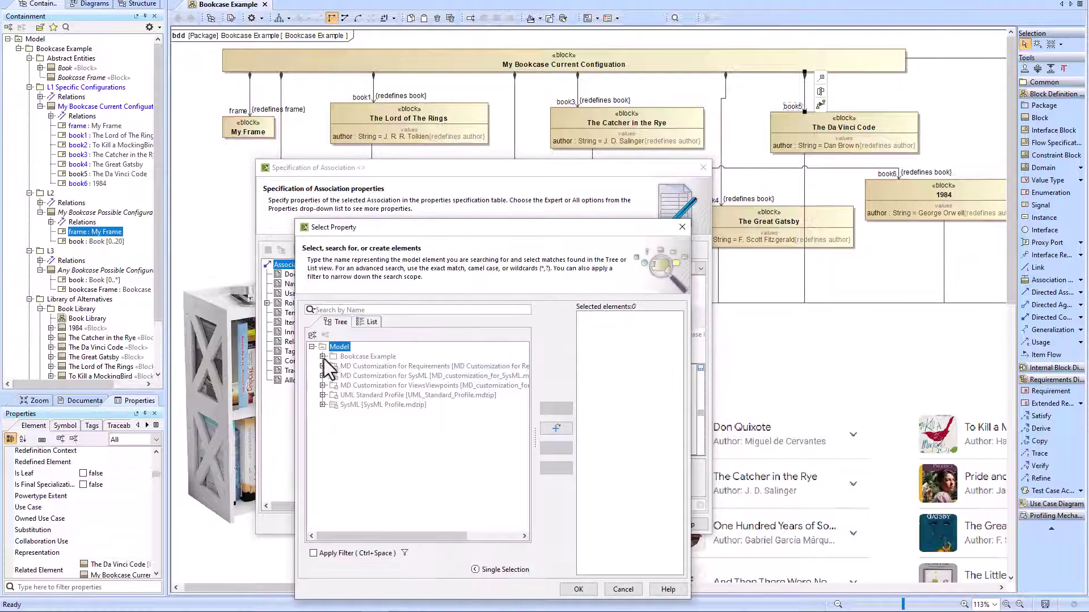
pyautogui.click(334, 385)
pyautogui.click(344, 404)
pyautogui.click(400, 414)
pyautogui.click(556, 409)
pyautogui.press('Return')
pyautogui.press('Escape')
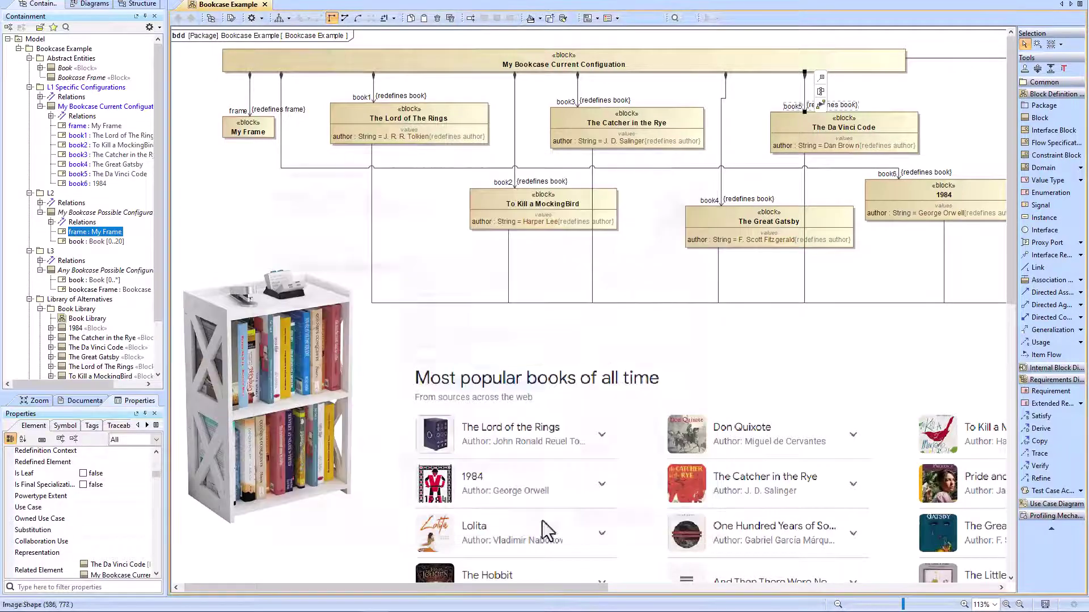
pyautogui.hotkey('ctrl', 's')
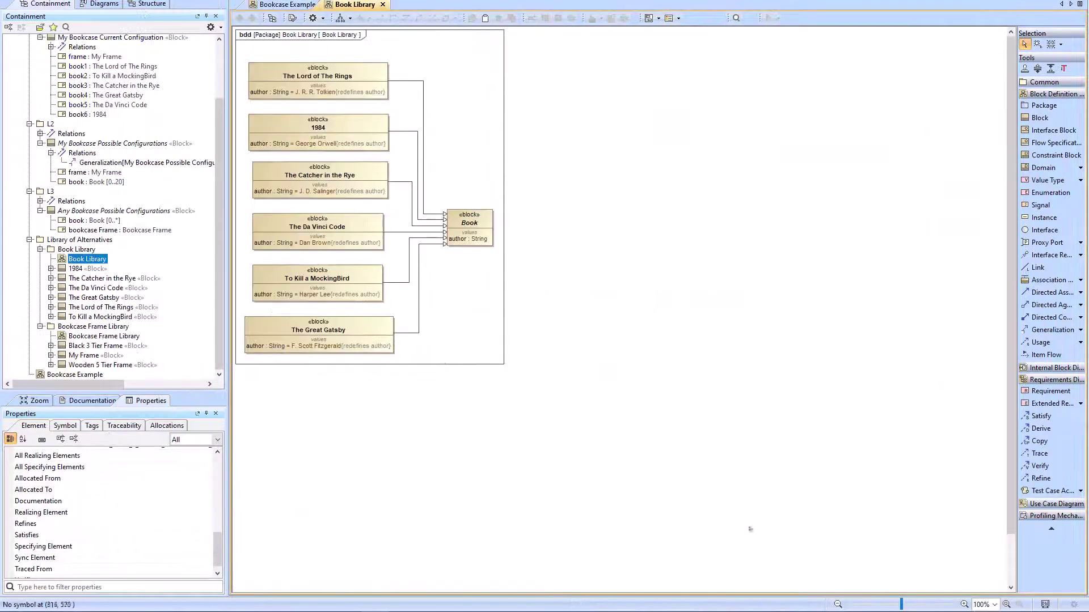
# - Add an Adventures of Huckleberry Finn block to the Book Library diagram with a generalization to Book
pyautogui.write('Adventures of Huckleberry')
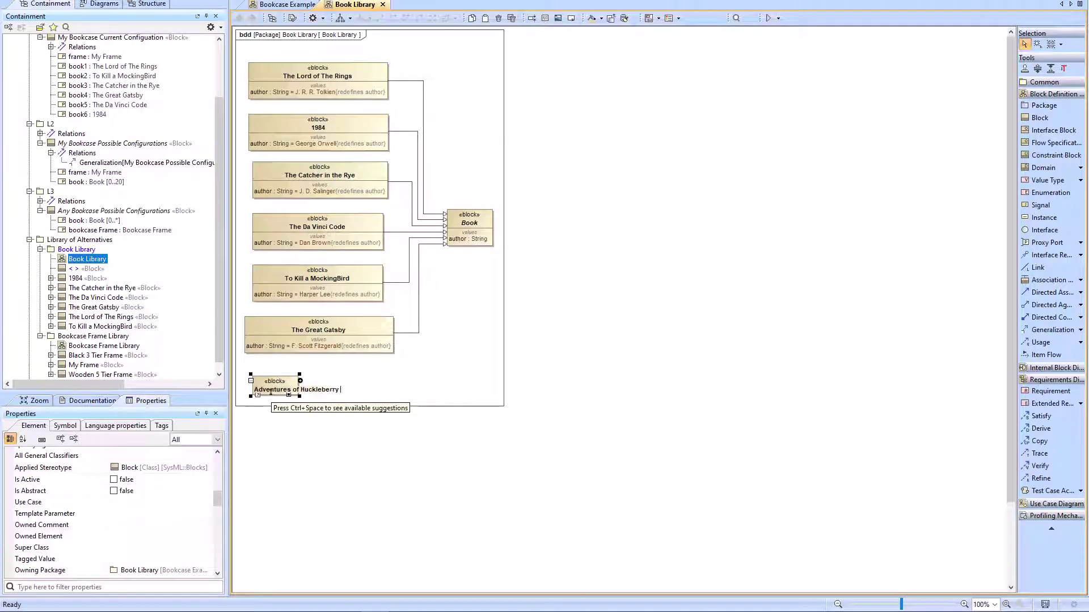
pyautogui.write(' Finn')
pyautogui.press('Return')
pyautogui.moveTo(304, 389); pyautogui.dragTo(469, 230)
# - Add an Alice in Wonderland block below Adventures of Huckleberry Finn with a generalization to Book
pyautogui.click(1039, 118)
pyautogui.click(253, 418)
pyautogui.write('Alice')
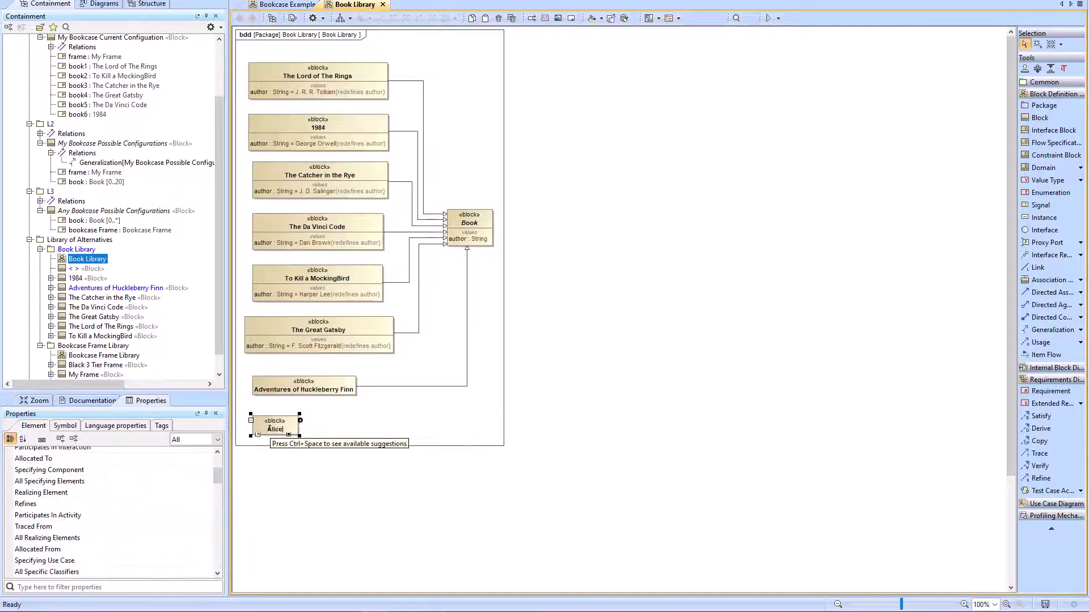
pyautogui.write(' in Wonderland')
pyautogui.press('Return')
# - Add a Harry Potter and the Deathly Hallows block below Alice in Wonderland with a generalization to Book
pyautogui.click(1039, 118)
pyautogui.click(254, 457)
pyautogui.write('H')
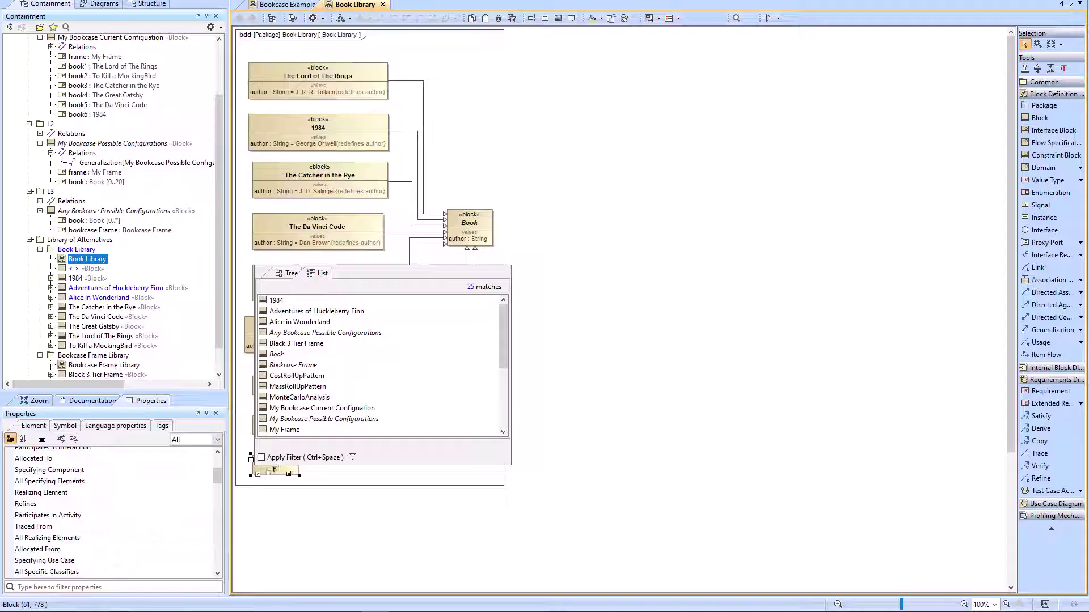
pyautogui.write('arry Potter and the Deathly Hallows')
pyautogui.press('Return')
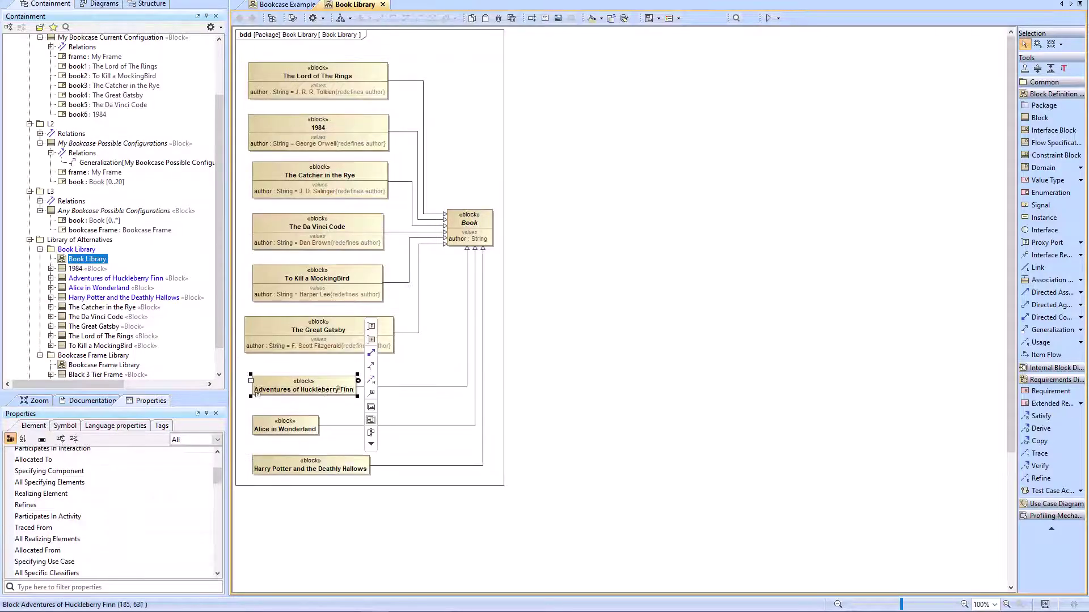
# - Redefine author in the Huckleberry Finn, Alice and Harry Potter blocks with default values Mark Twain, Lewis Carroll and JK Rowling
pyautogui.doubleClick(304, 385)
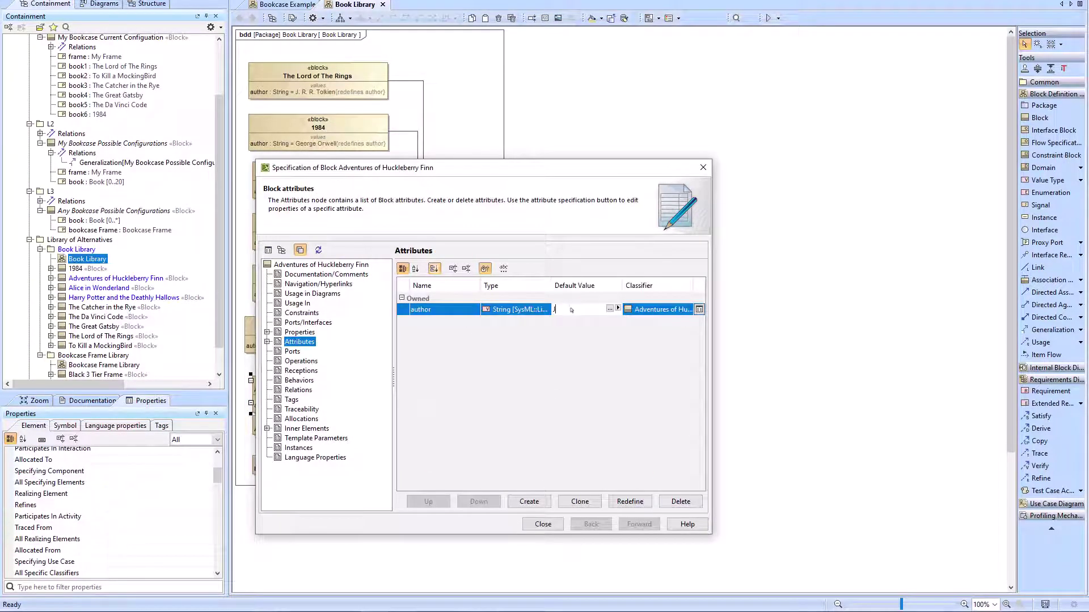
pyautogui.click(745, 470)
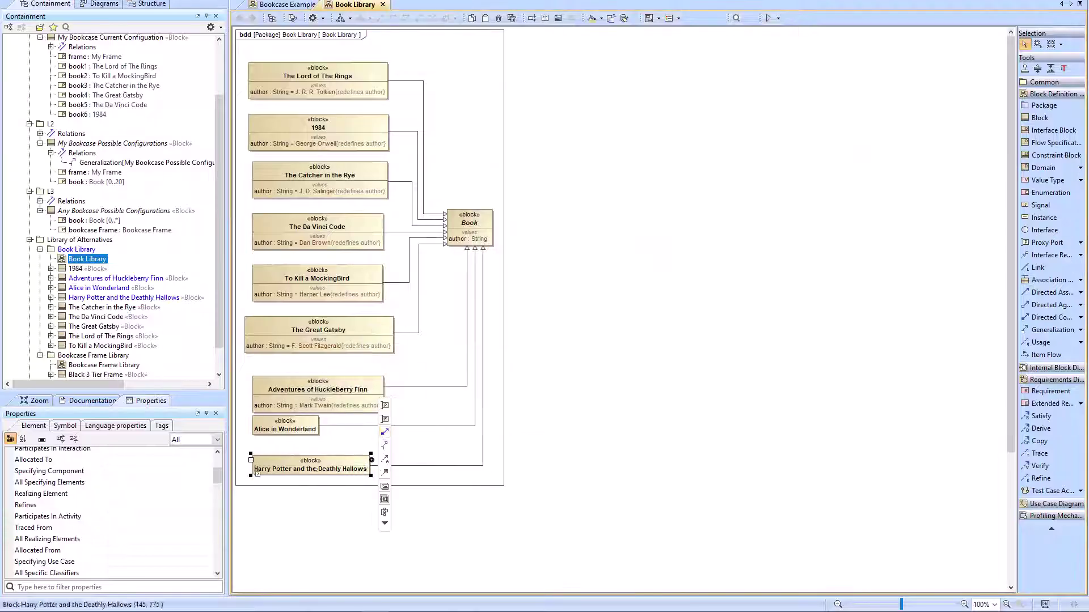
pyautogui.doubleClick(284, 431)
pyautogui.click(778, 255)
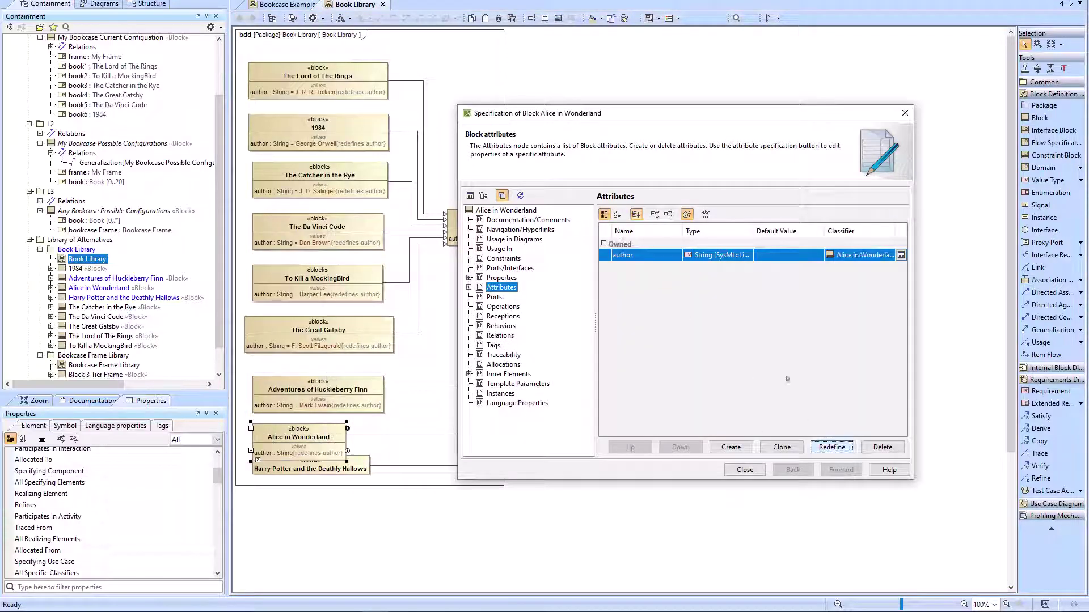
pyautogui.click(745, 470)
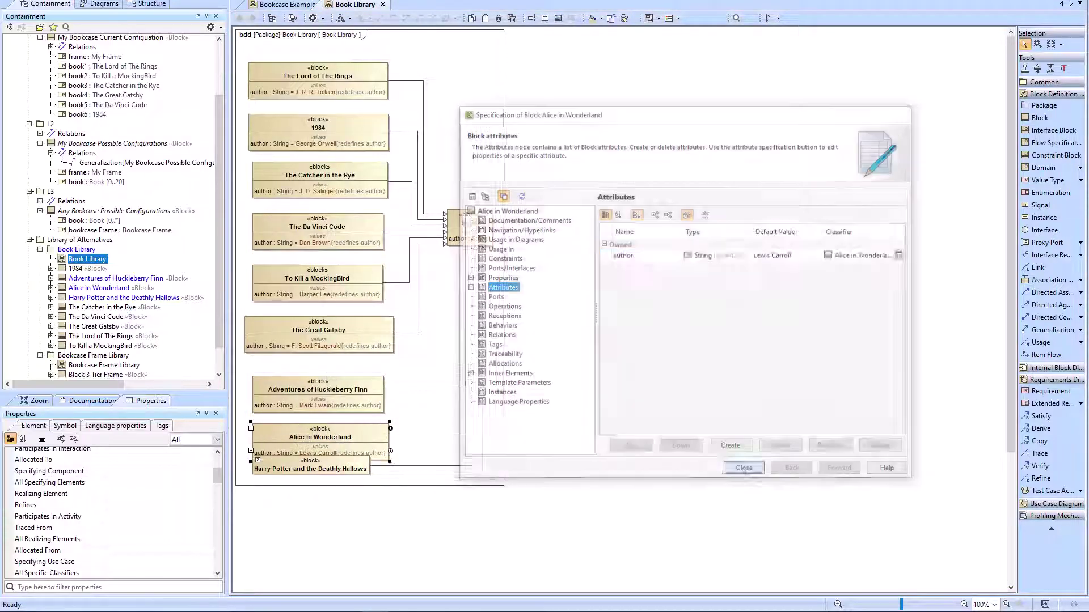
pyautogui.doubleClick(310, 485)
pyautogui.click(776, 256)
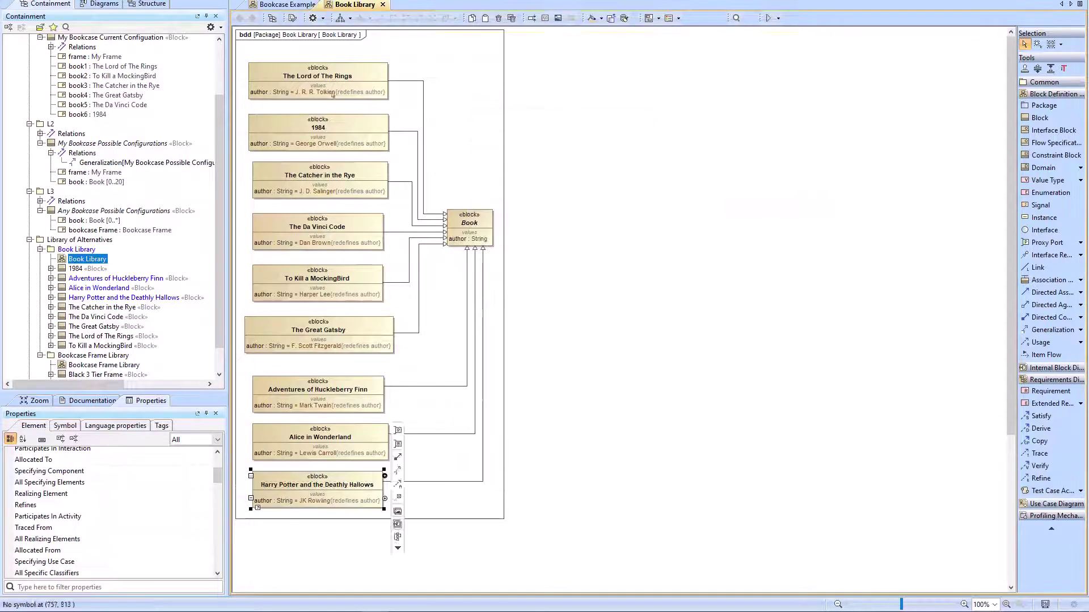
# - Apply an automatic layout to all blocks and generalizations in the Book Library diagram and save the project
pyautogui.moveTo(460, 498); pyautogui.dragTo(265, 26)
pyautogui.click(350, 18)
pyautogui.click(352, 31)
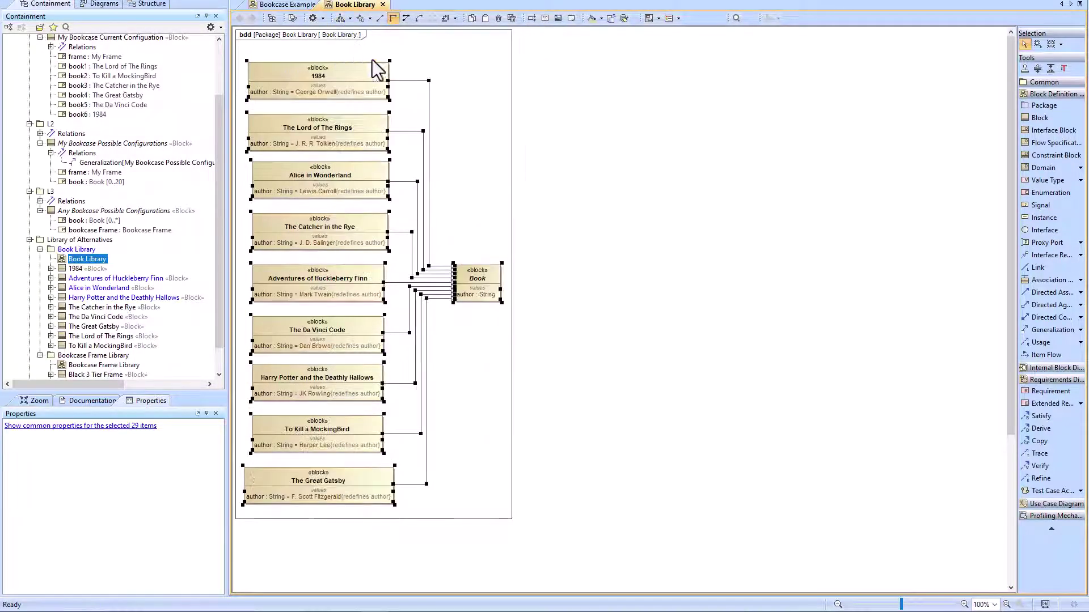
pyautogui.click(451, 196)
pyautogui.hotkey('ctrl', 's')
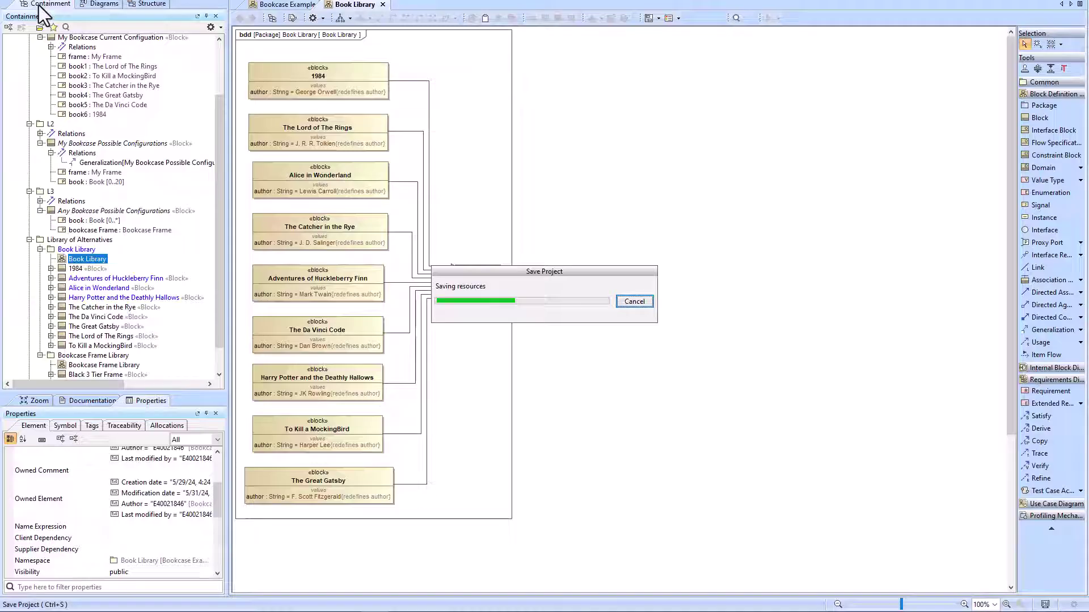
# - Create a block definition diagram named My Bookcase Configurations in L1 Specific Configurations and place the My Bookcase Current Configuation block on it
pyautogui.rightClick(61, 86)
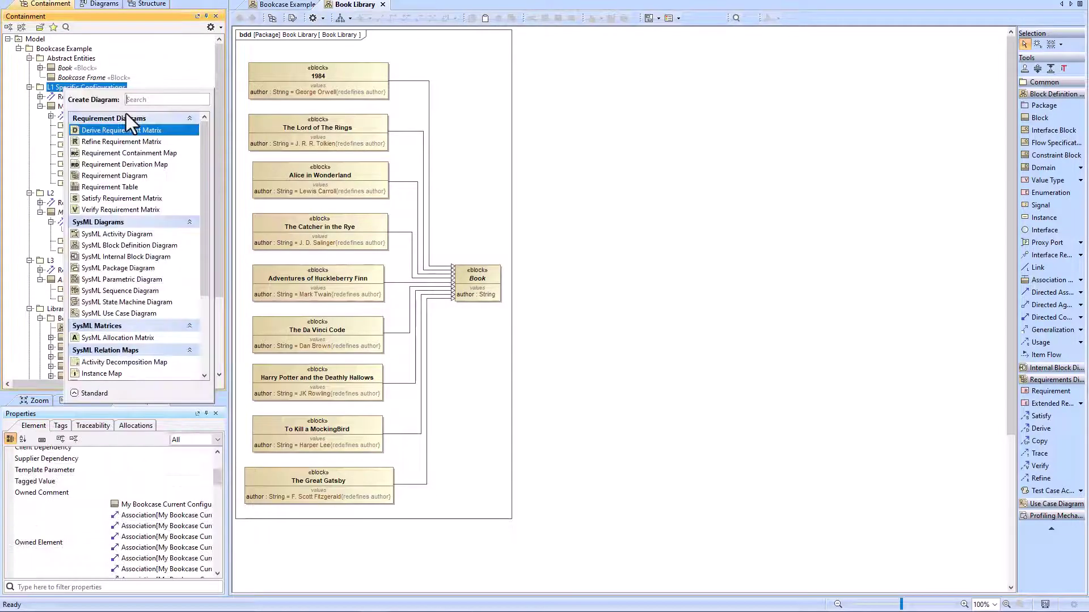
pyautogui.click(126, 114)
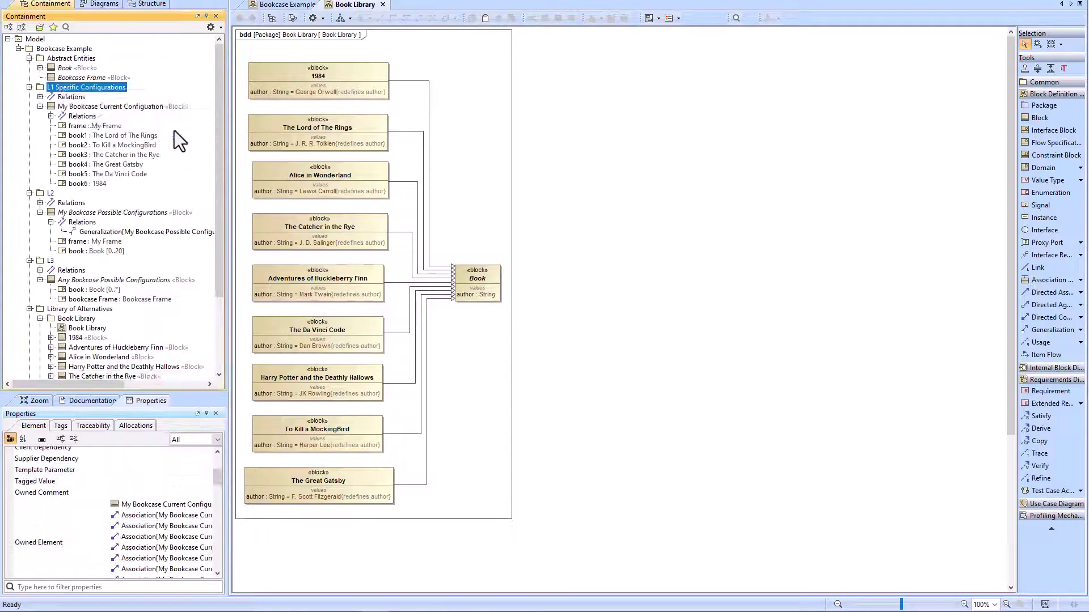
pyautogui.write('My Bookcase Configurations')
pyautogui.press('Return')
pyautogui.moveTo(86, 116); pyautogui.dragTo(318, 91)
# - Duplicate the My Bookcase Current Configuation block in L1, place the copy on the diagram and name it My Bookcase Current Configuation 2
pyautogui.hotkey('ctrl', 'c')
pyautogui.click(73, 88)
pyautogui.hotkey('ctrl', 'v')
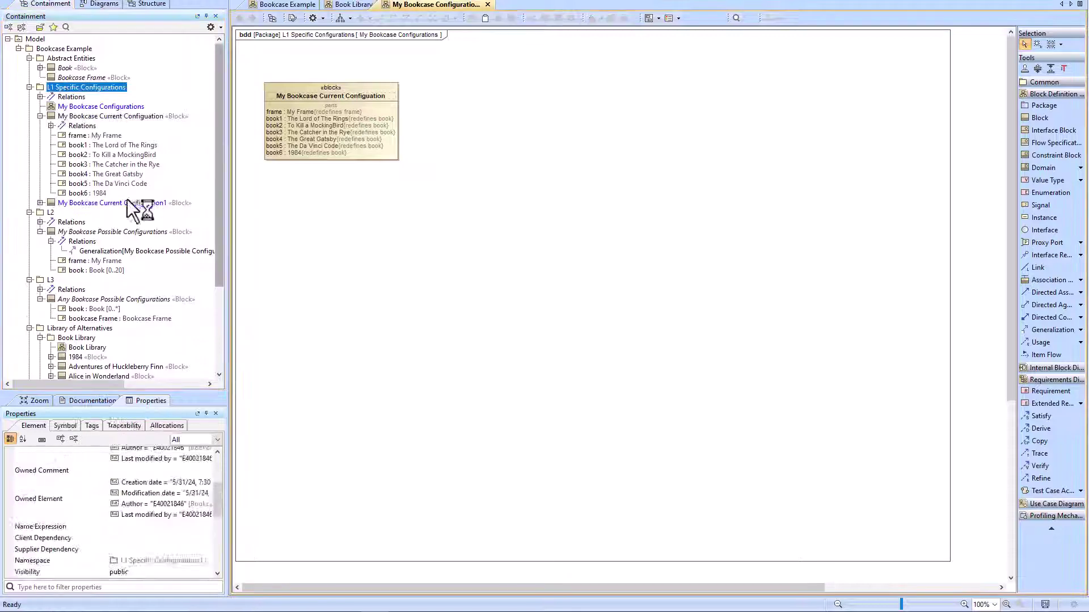
pyautogui.moveTo(138, 203); pyautogui.dragTo(618, 95)
pyautogui.click(683, 100)
pyautogui.press('BackSpace')
pyautogui.write('2')
pyautogui.click(755, 160)
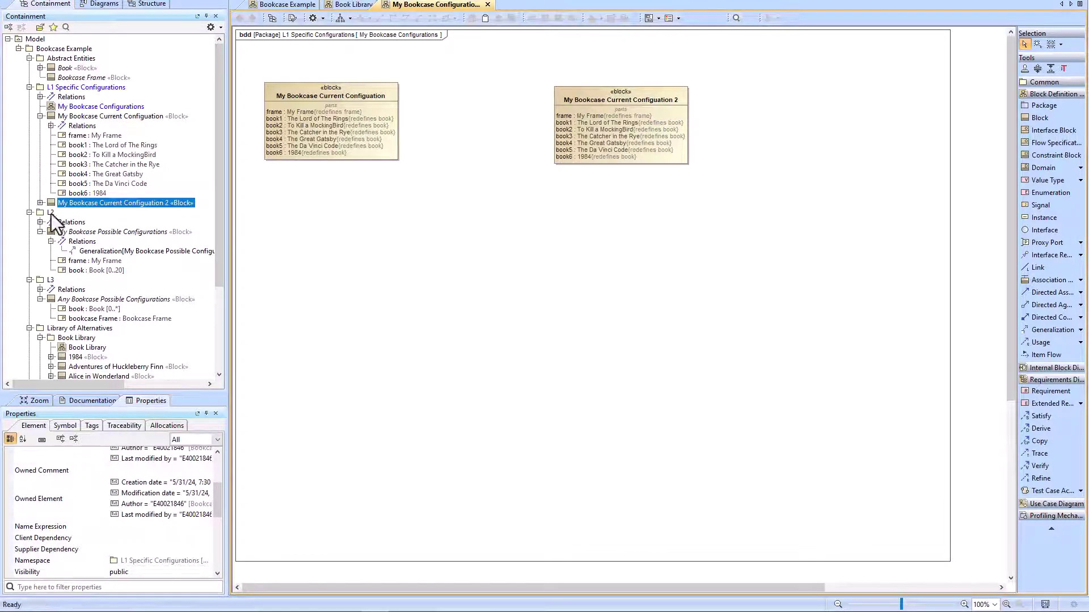
# - Place the Harry Potter and Alice in Wonderland blocks below My Bookcase Current Configuation 2 and connect each as a part by directed composition
pyautogui.scroll(-7, 94, 281)
pyautogui.moveTo(95, 268)
pyautogui.mouseDown()
pyautogui.moveTo(595, 226)
pyautogui.moveTo(748, 230)
pyautogui.mouseUp()
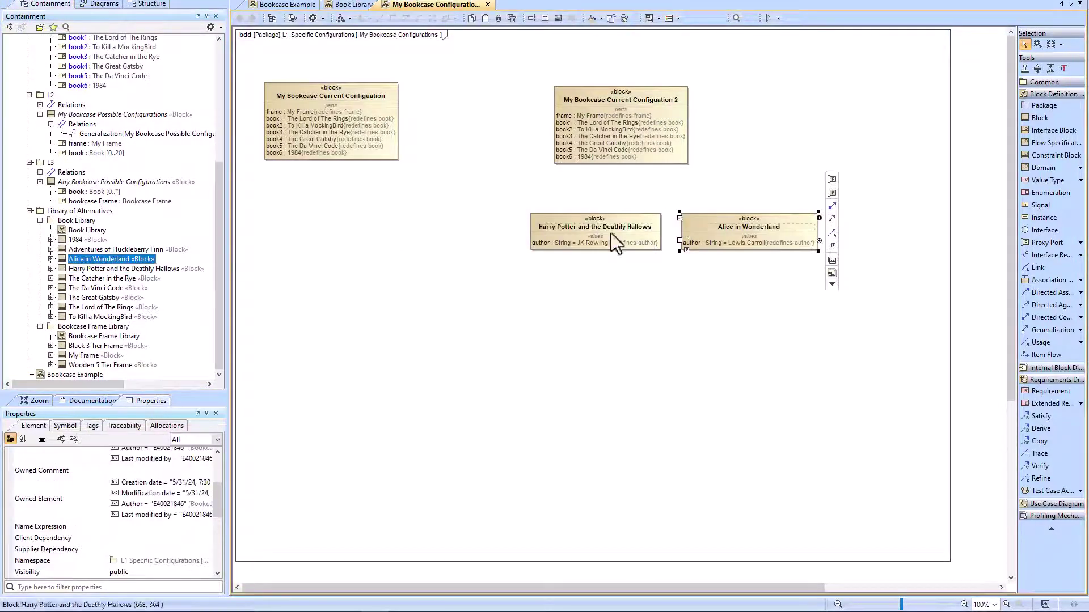
pyautogui.moveTo(584, 160); pyautogui.dragTo(590, 221)
pyautogui.moveTo(688, 124); pyautogui.dragTo(723, 214)
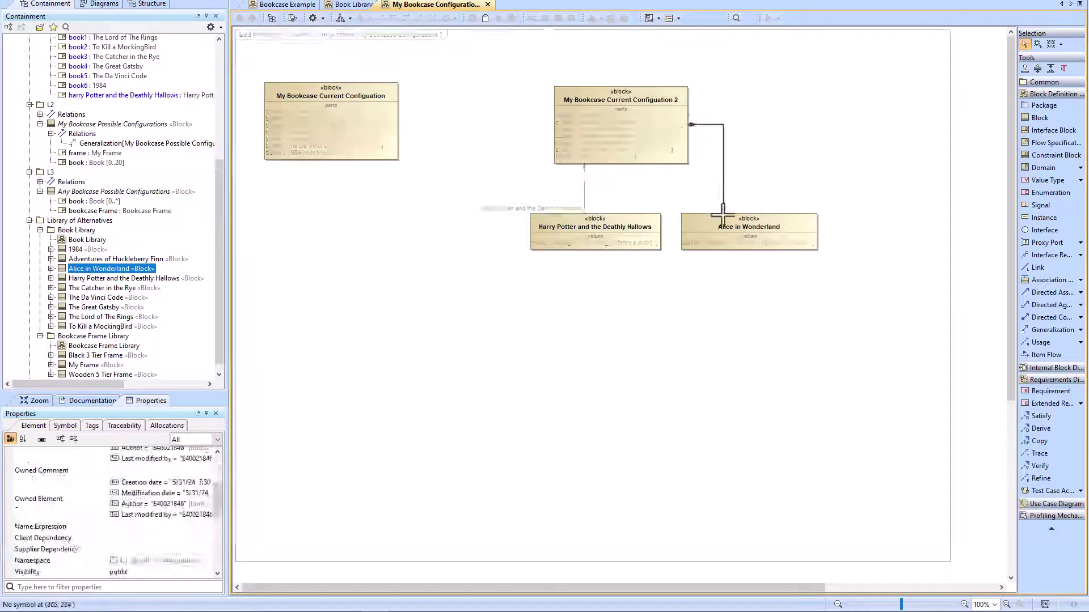
# - Name the Harry Potter part property book7 and the Alice in Wonderland part property book8
pyautogui.doubleClick(562, 210)
pyautogui.write('book 7')
pyautogui.press('Return')
pyautogui.doubleClick(691, 210)
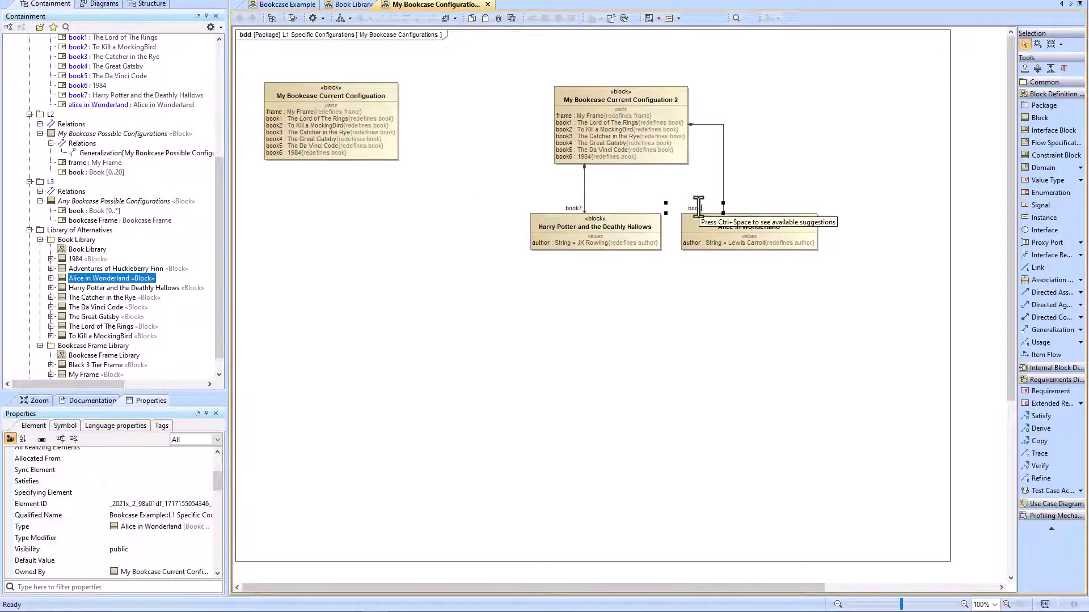
pyautogui.write('book8')
pyautogui.press('Return')
# - Make book7 redefine the book property of My Bookcase Possible Configurations in L2
pyautogui.moveTo(93, 317); pyautogui.dragTo(431, 232)
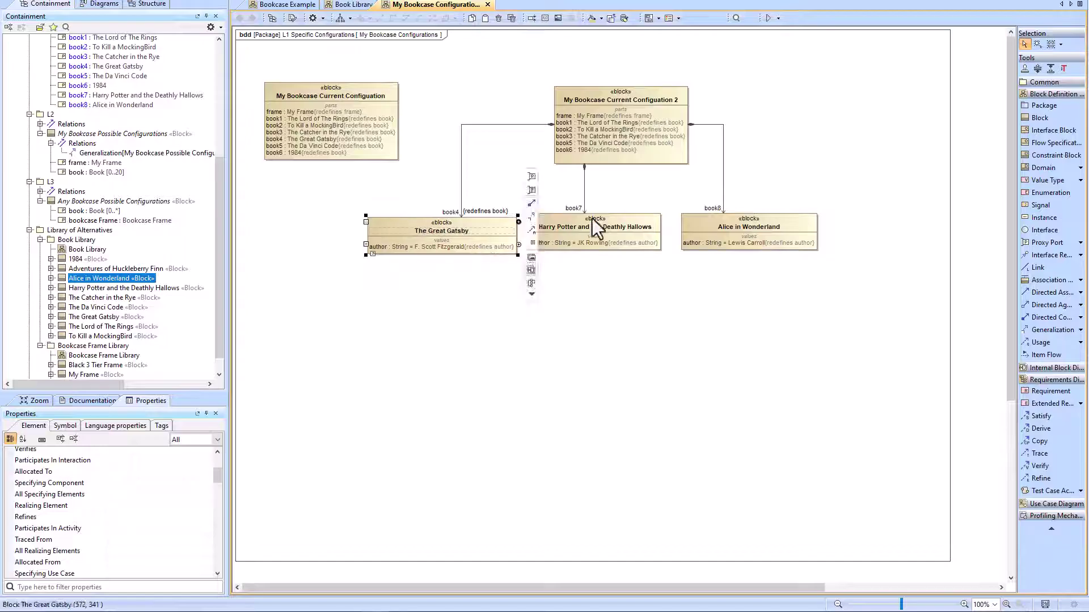
pyautogui.doubleClick(583, 191)
pyautogui.click(655, 451)
pyautogui.write('redefined')
pyautogui.click(828, 313)
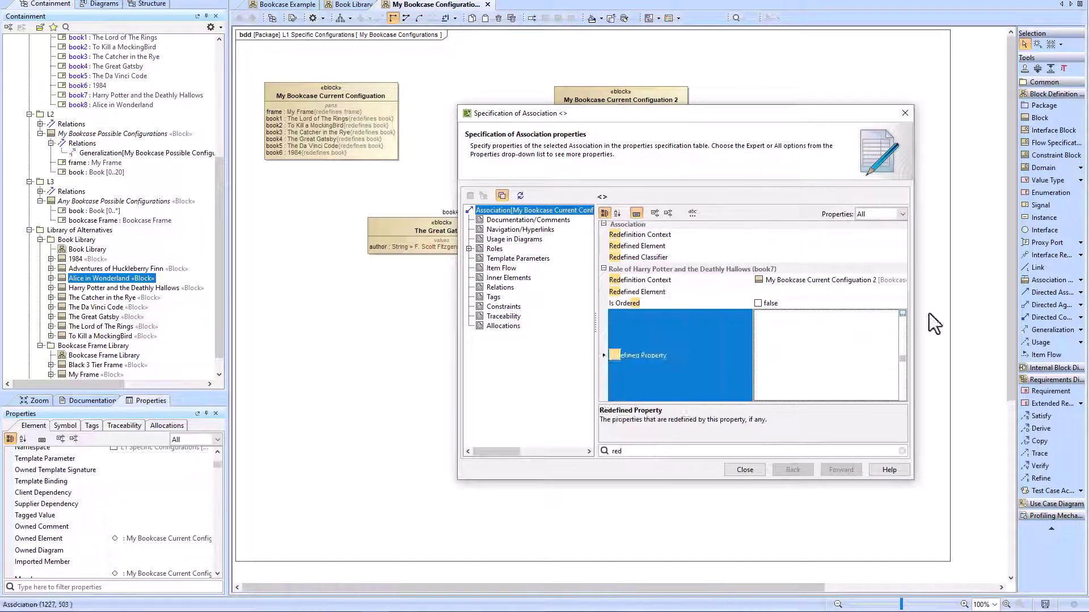
pyautogui.click(902, 313)
pyautogui.click(333, 386)
pyautogui.click(351, 414)
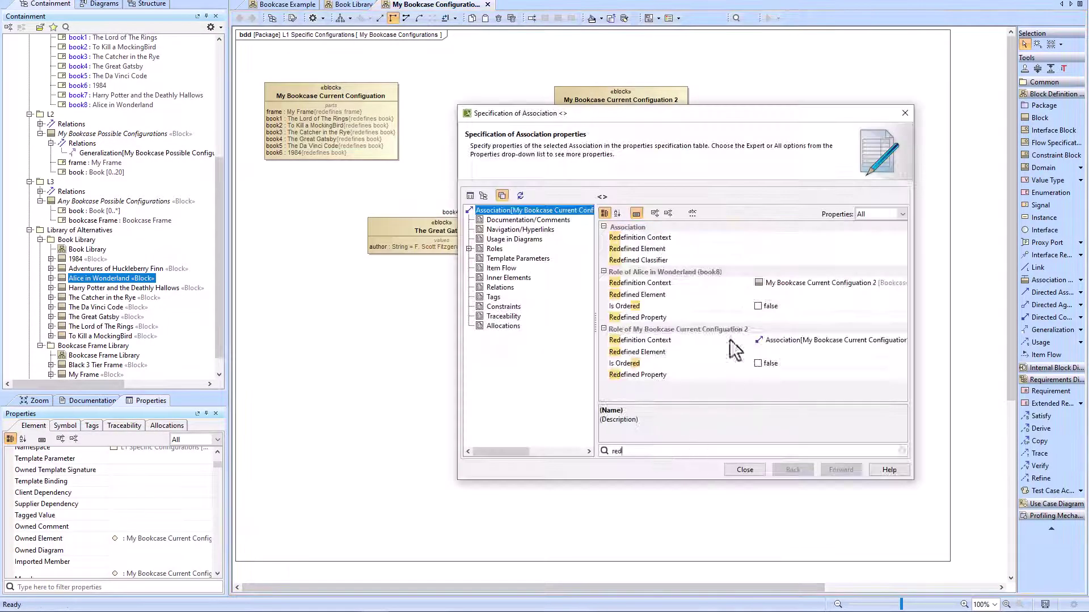
# - Make book8 redefine the book property of My Bookcase Possible Configurations in L2
pyautogui.click(794, 319)
pyautogui.click(903, 313)
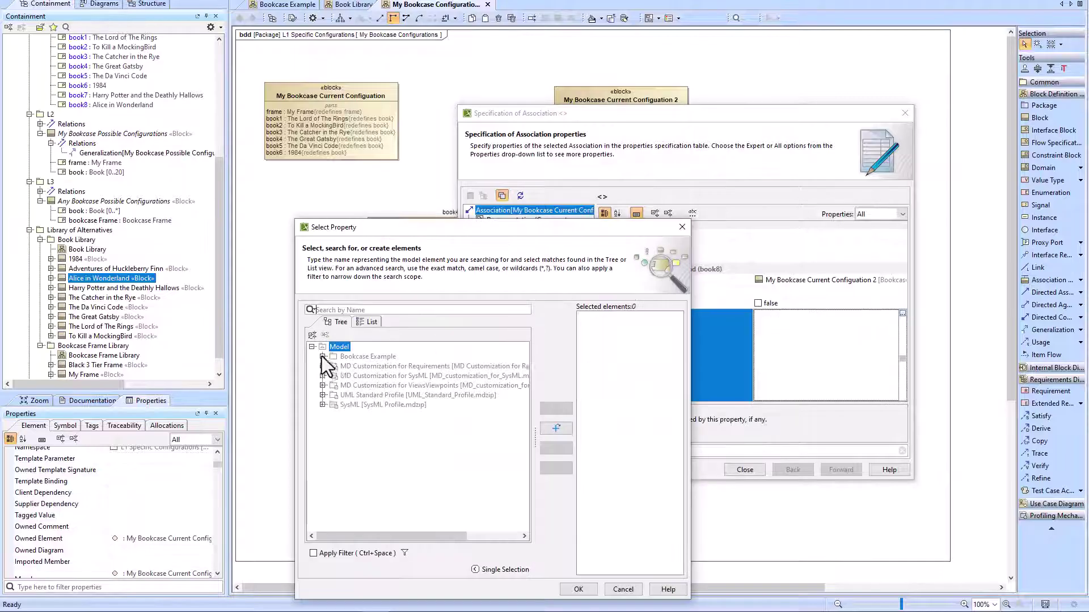
pyautogui.click(322, 356)
pyautogui.click(333, 386)
pyautogui.click(344, 404)
pyautogui.click(423, 414)
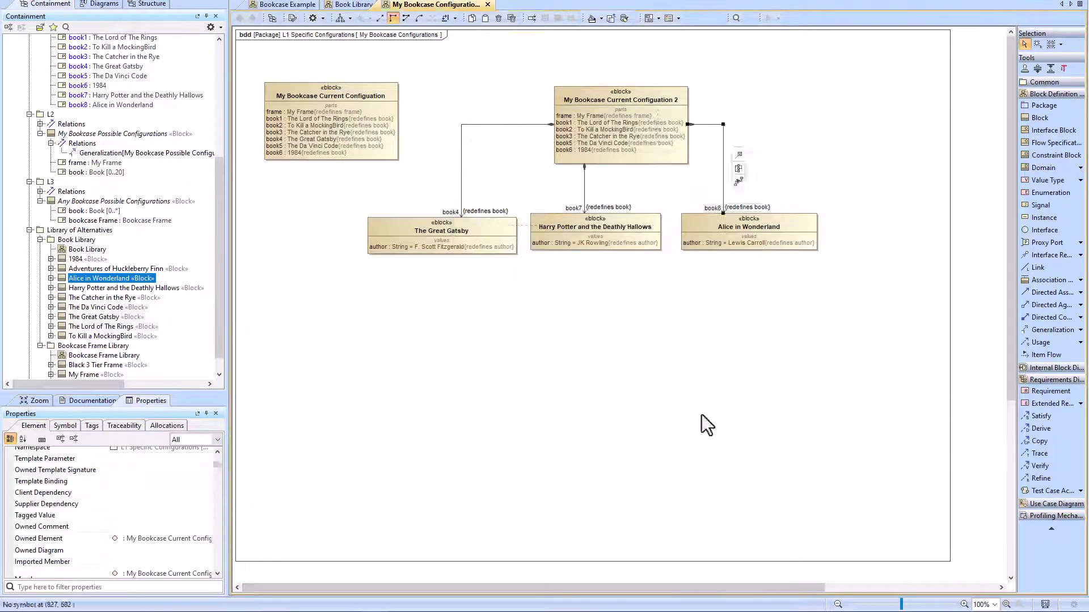
# - Remove the three book symbols from the diagram and move the two configuration blocks farther down
pyautogui.moveTo(815, 235); pyautogui.dragTo(815, 309)
pyautogui.press('Delete')
pyautogui.moveTo(374, 170); pyautogui.dragTo(411, 184)
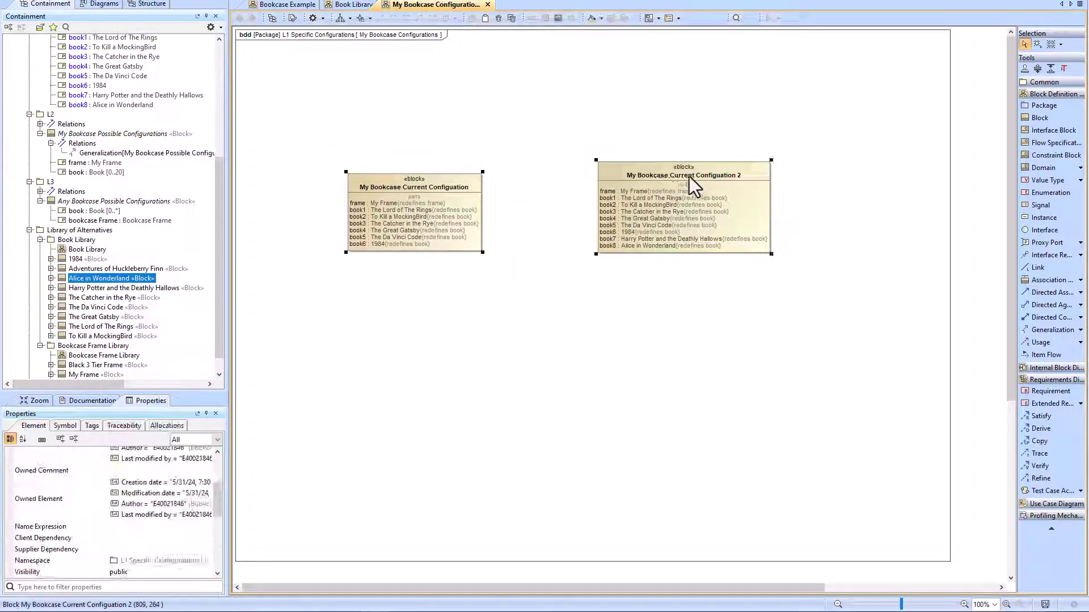
# - Display My Bookcase Possible Configurations with its generalizations above both configuration blocks, renaming the copied block My Bookcase Configuation 2
pyautogui.rightClick(671, 165)
pyautogui.moveTo(706, 238)
pyautogui.click(883, 270)
pyautogui.rightClick(401, 183)
pyautogui.click(615, 316)
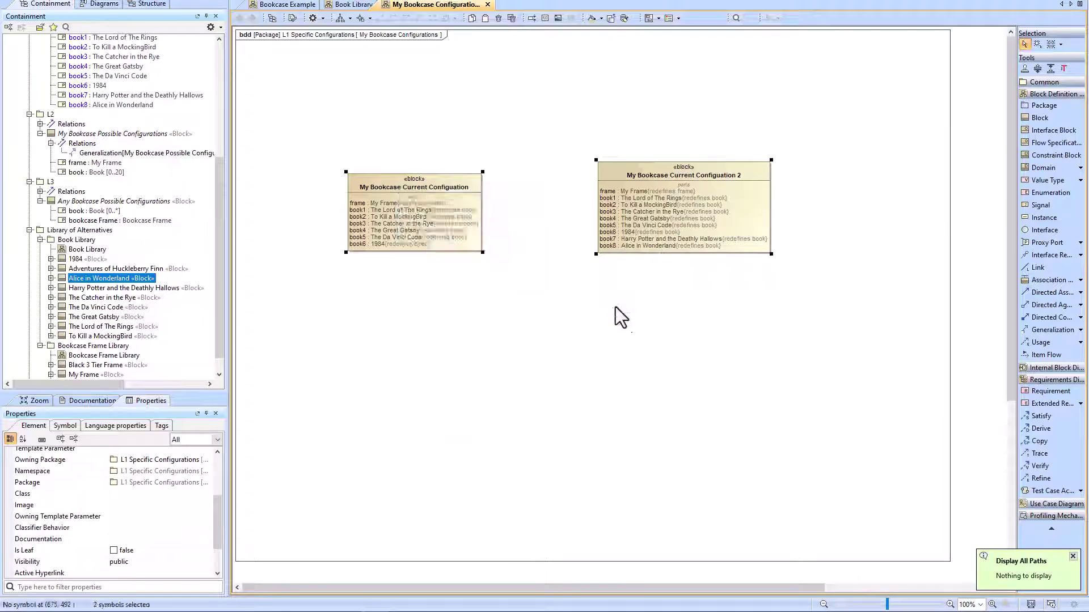
pyautogui.rightClick(401, 189)
pyautogui.moveTo(472, 277)
pyautogui.click(590, 266)
pyautogui.click(597, 442)
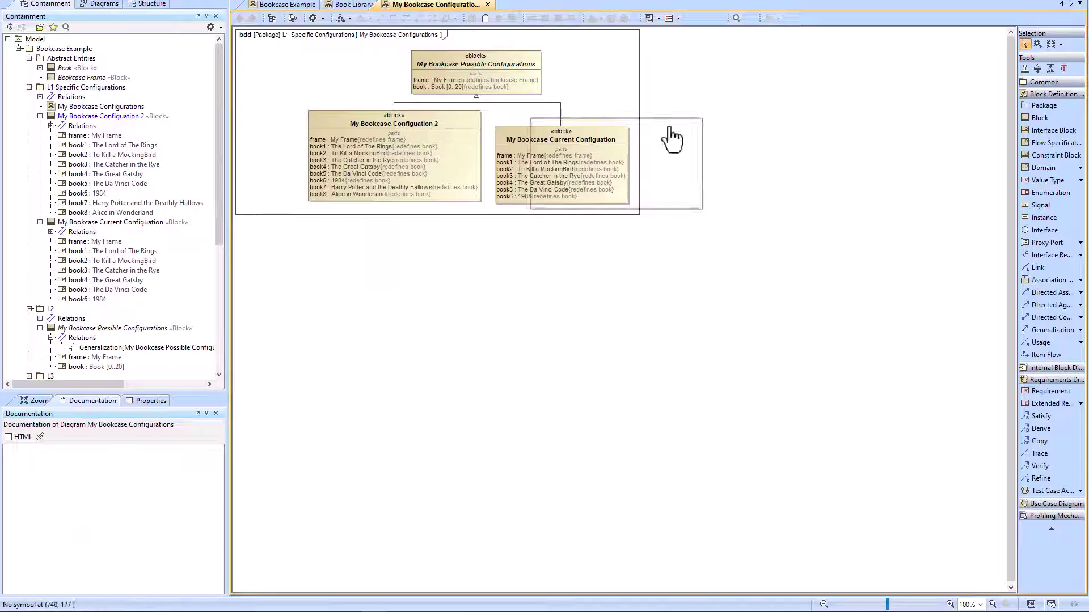
pyautogui.click(728, 227)
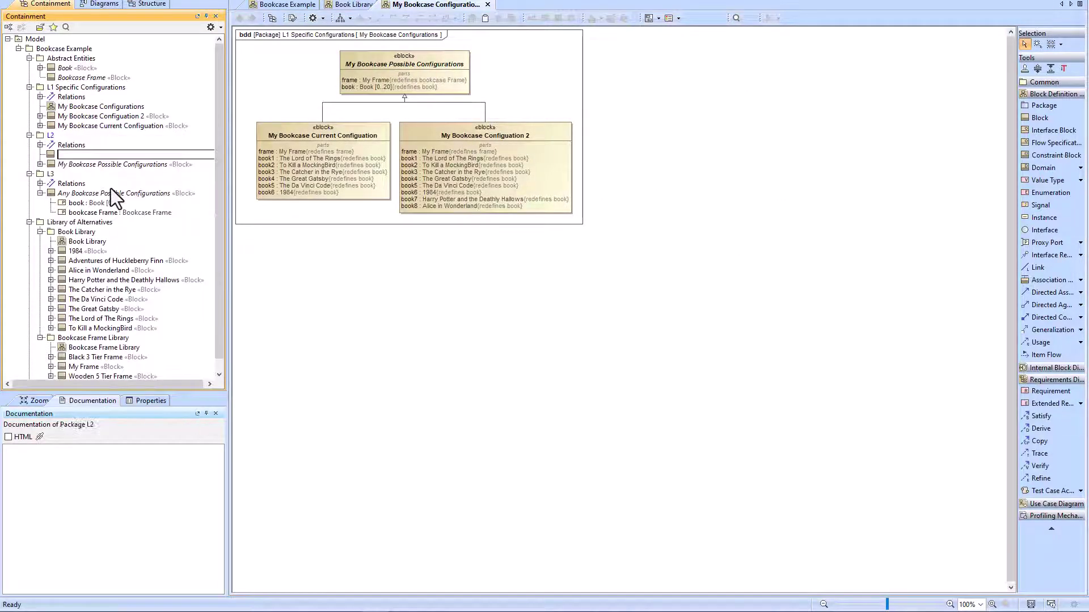
# - Create a block named Black Bookcase Possible Configurations in the L2 package and make it abstract
pyautogui.write('Black Bookcase Possible Configurations')
pyautogui.press('Return')
pyautogui.click(147, 400)
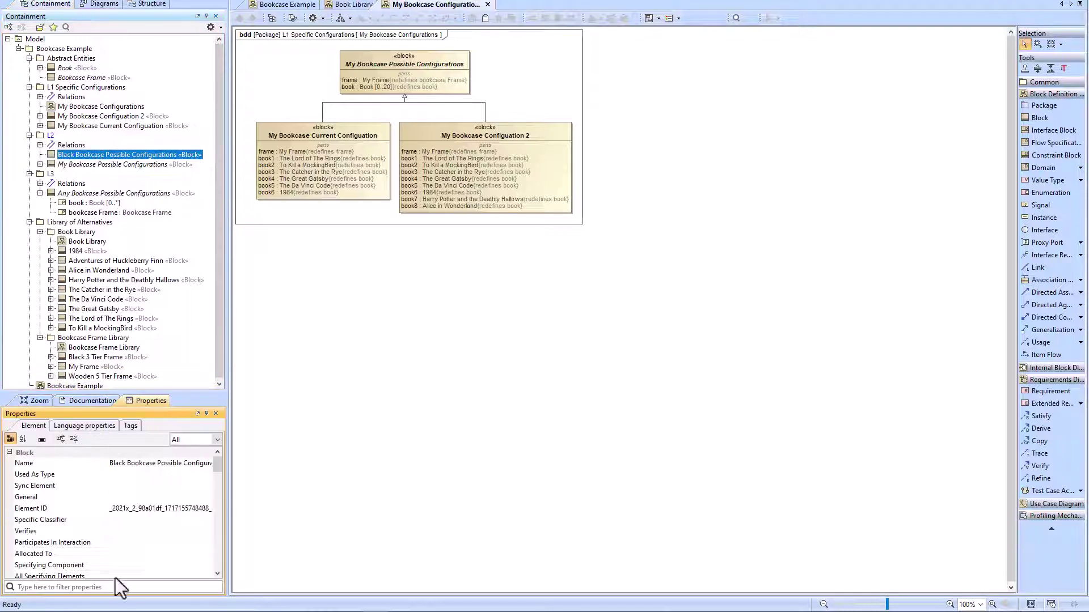
pyautogui.click(116, 587)
pyautogui.write('ab')
# - Create a block definition diagram under Black Bookcase Possible Configurations and place that block below Any Bookcase Possible Configurations on it
pyautogui.rightClick(85, 155)
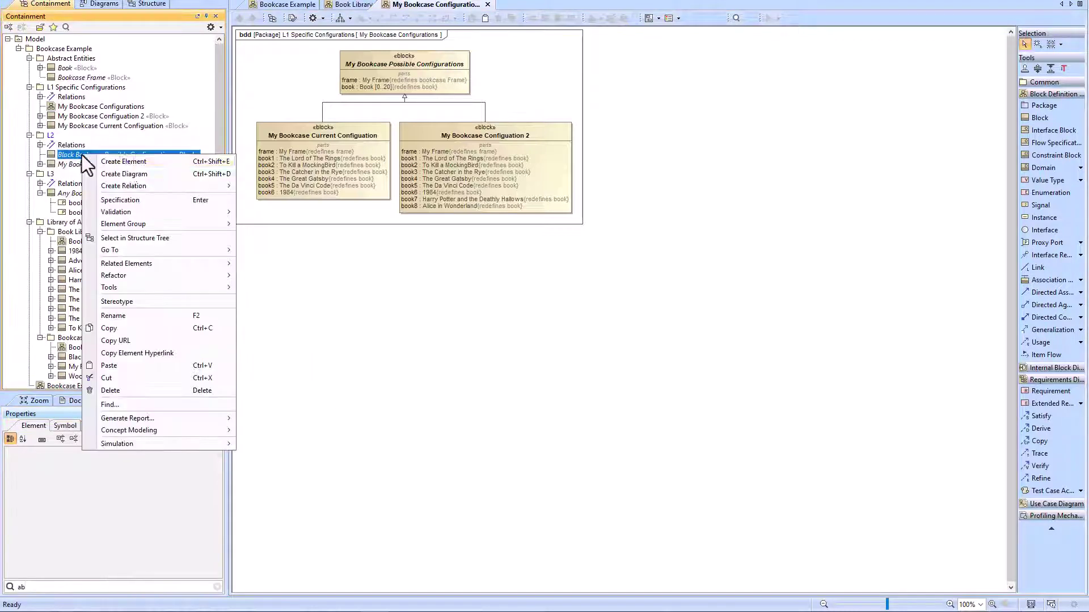
pyautogui.click(130, 174)
pyautogui.click(190, 207)
pyautogui.moveTo(113, 154); pyautogui.dragTo(429, 171)
pyautogui.moveTo(113, 203); pyautogui.dragTo(434, 104)
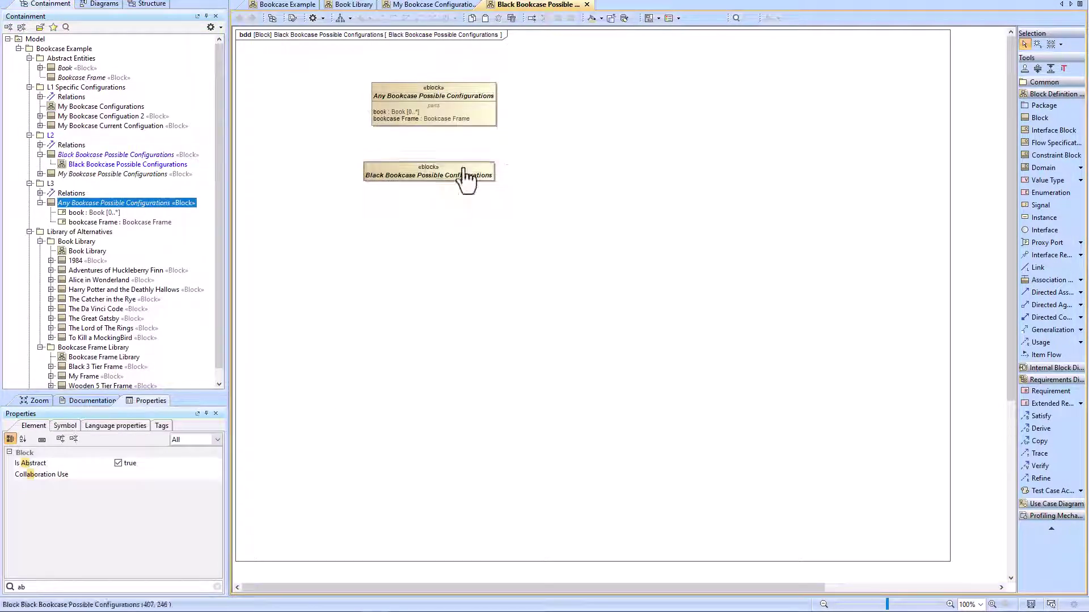
# - Draw a generalization from Black Bookcase to Any Bookcase Possible Configurations and show the inherited parts in the Black Bookcase block
pyautogui.moveTo(465, 176); pyautogui.dragTo(430, 101)
pyautogui.rightClick(375, 179)
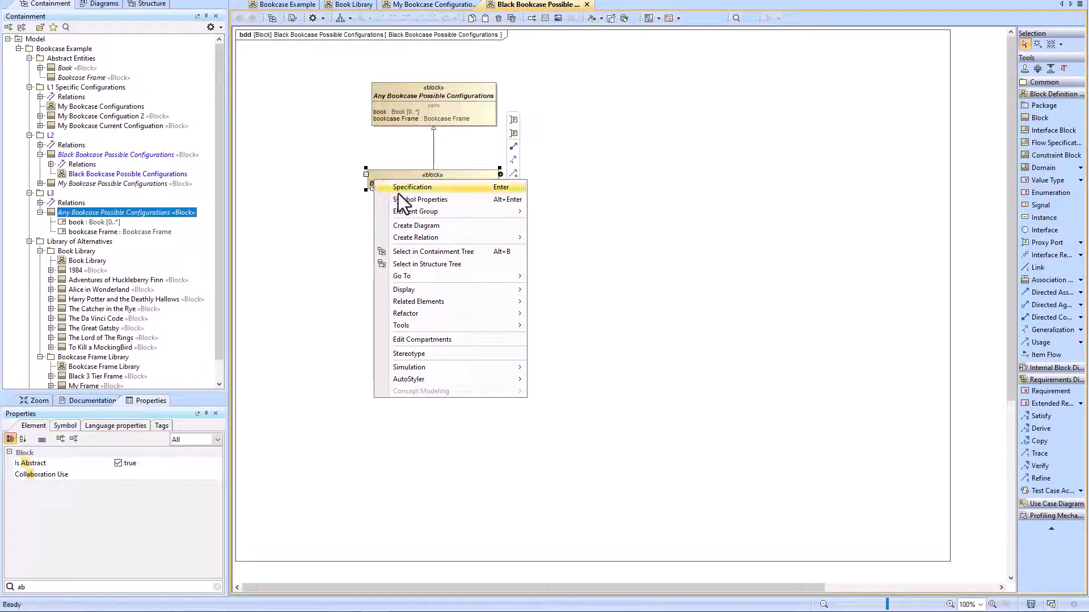
pyautogui.click(398, 192)
pyautogui.write('inh')
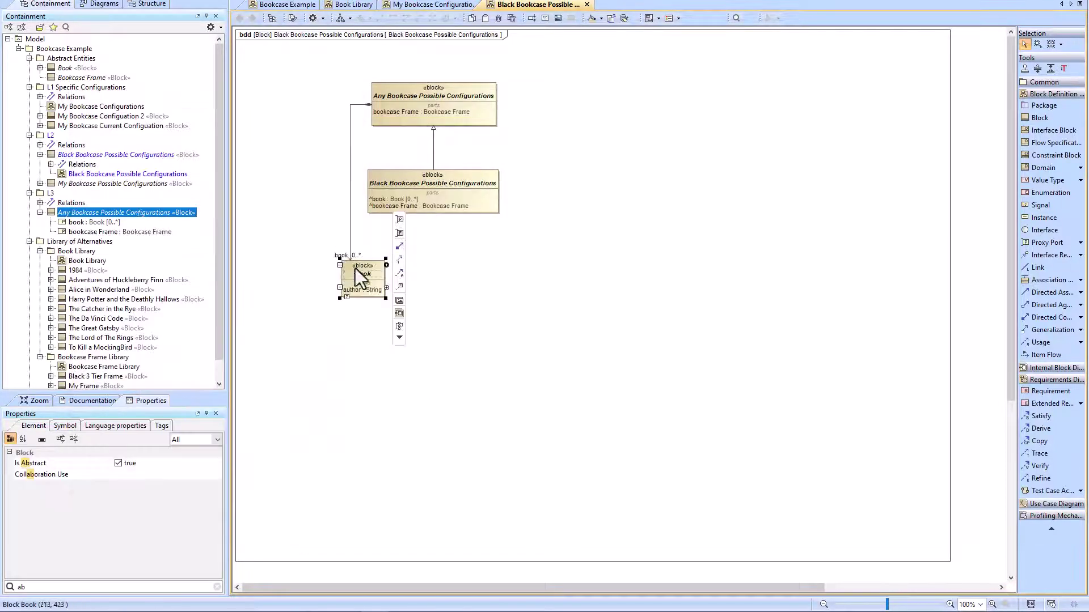
# - Redefine the inherited bookcase Frame property in Black Bookcase Possible Configurations and set its type to Black 3 Tier Frame
pyautogui.click(391, 208)
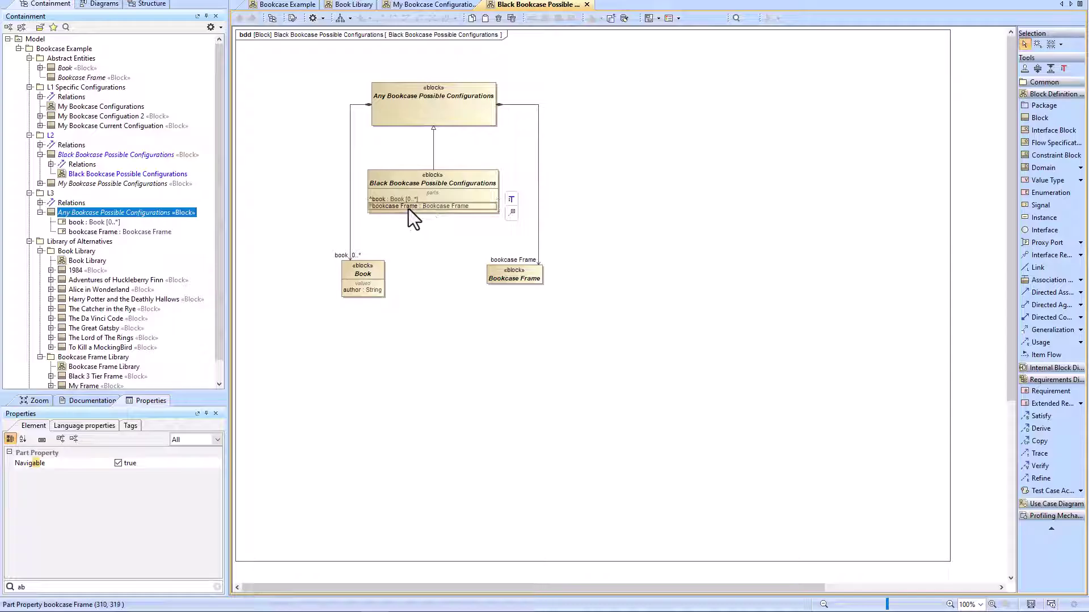
pyautogui.click(418, 180)
pyautogui.doubleClick(405, 179)
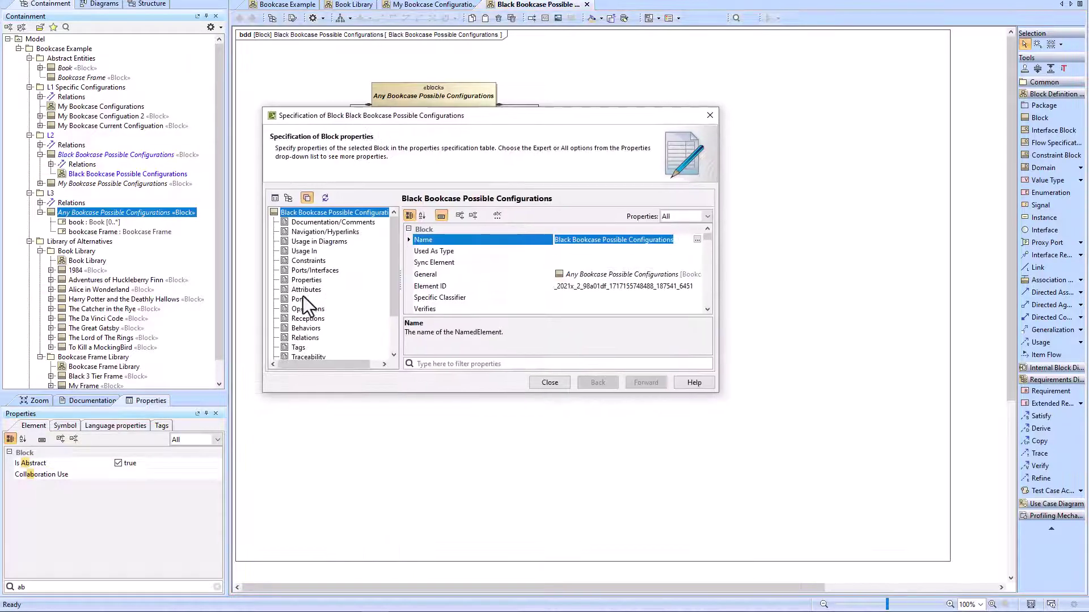
pyautogui.click(306, 290)
pyautogui.click(545, 257)
pyautogui.moveTo(516, 116); pyautogui.dragTo(505, 322)
pyautogui.click(547, 374)
pyautogui.click(538, 422)
pyautogui.click(420, 397)
pyautogui.click(553, 584)
# - Remove the Bookcase Frame symbol and draw three directed compositions from Black Bookcase Possible Configurations to Book
pyautogui.click(529, 292)
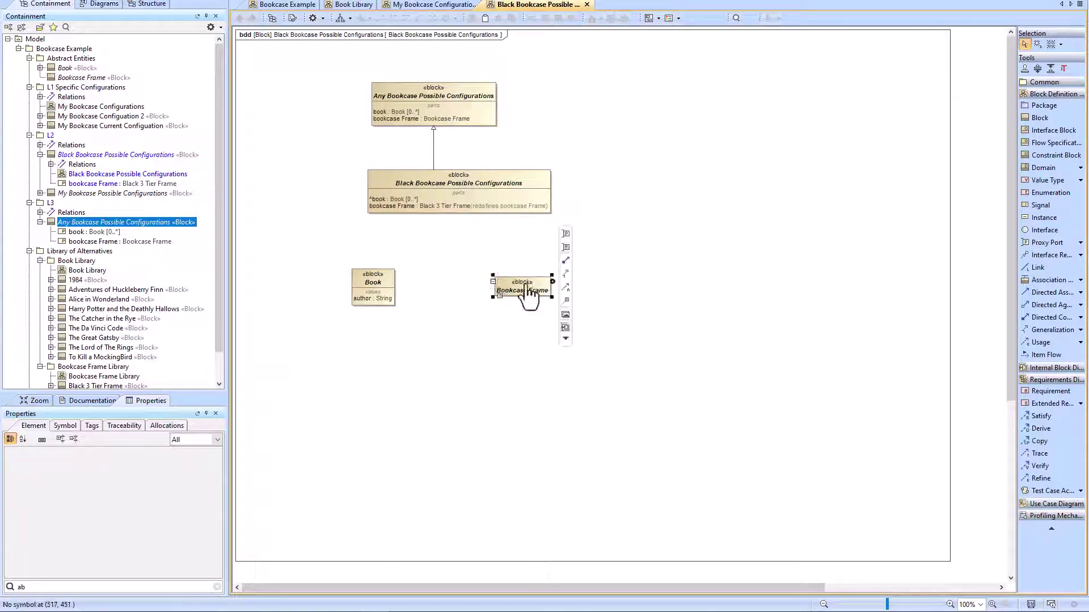
pyautogui.press('Delete')
pyautogui.moveTo(397, 204); pyautogui.dragTo(407, 302)
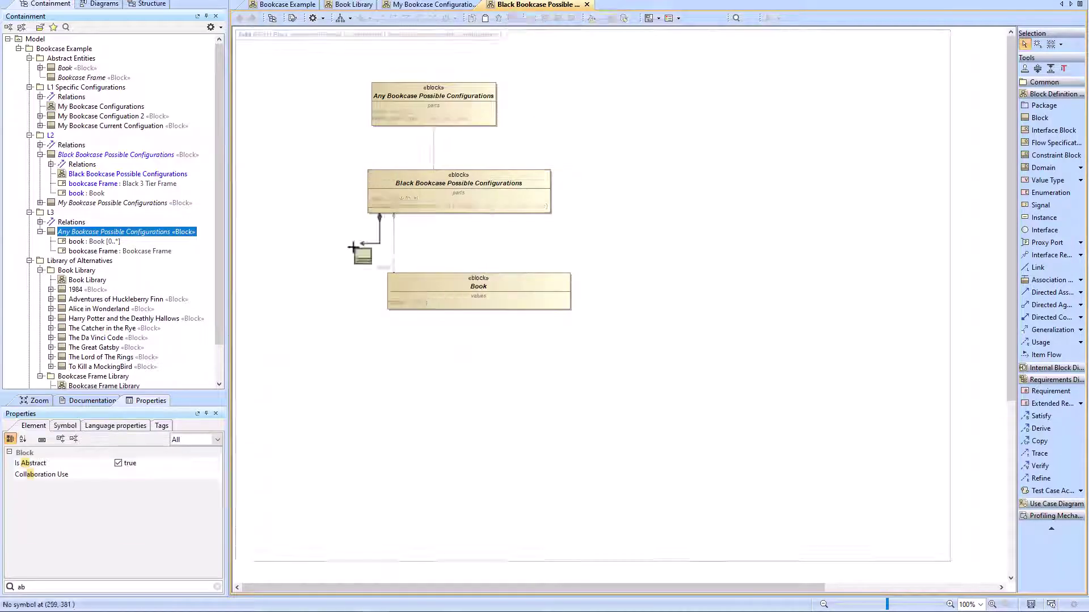
pyautogui.moveTo(353, 248); pyautogui.dragTo(505, 275)
# - Name the three Book part properties tier1book, tier2book and tier3book
pyautogui.click(385, 269)
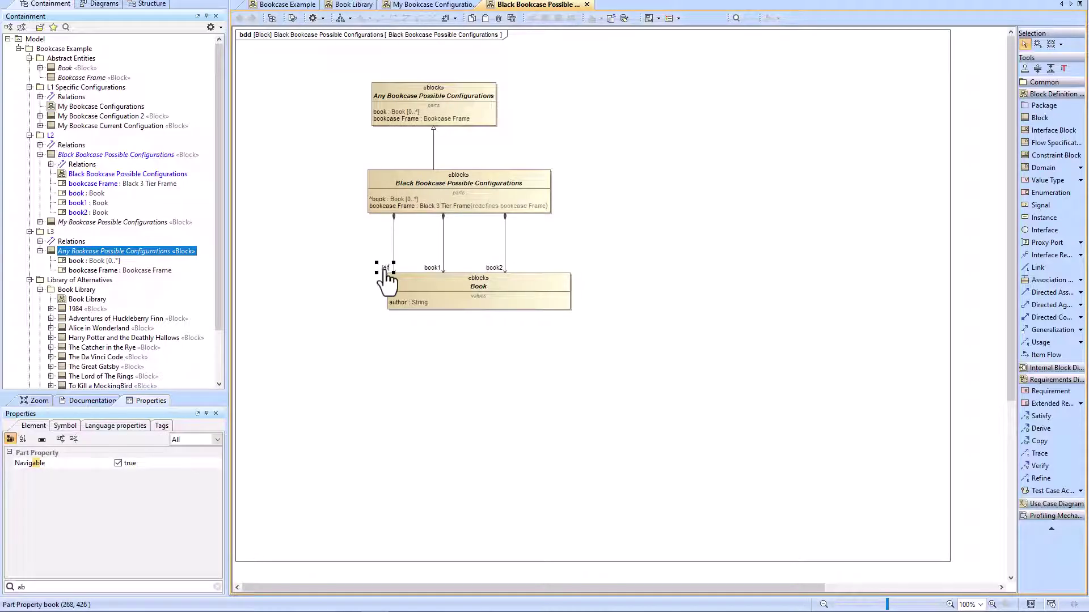
pyautogui.write('tier1book')
pyautogui.press('Return')
pyautogui.click(432, 270)
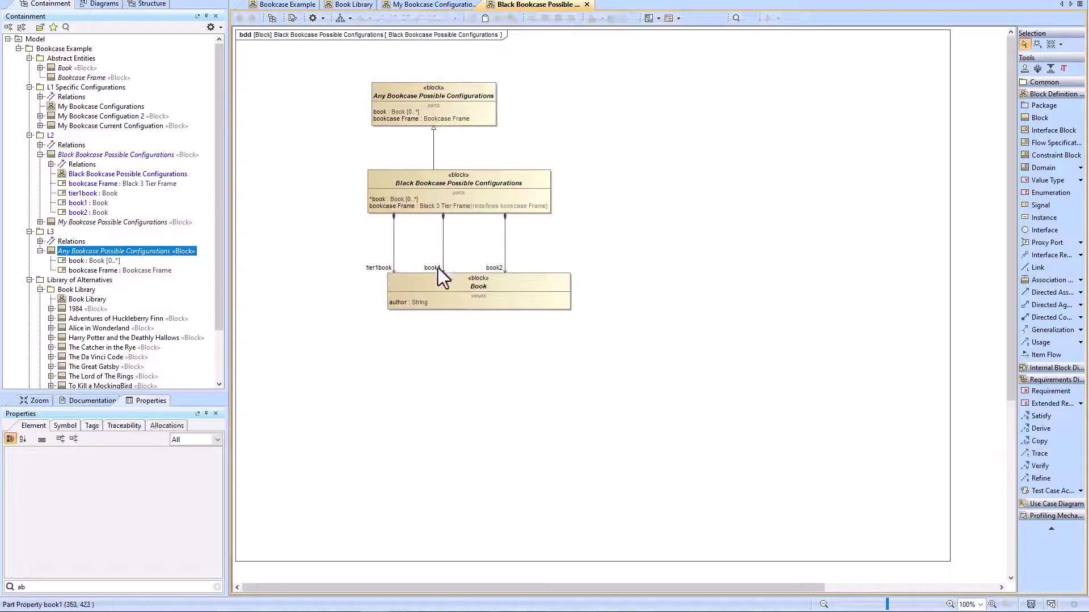
pyautogui.click(433, 270)
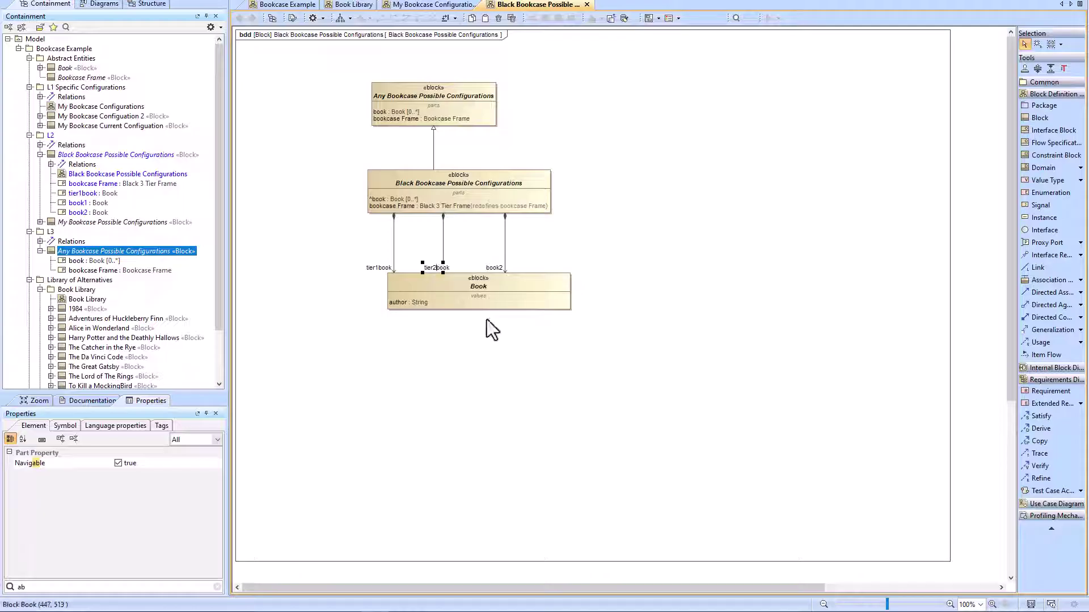
pyautogui.write('tier2book')
pyautogui.click(496, 270)
pyautogui.click(495, 270)
pyautogui.write('tier3book')
pyautogui.click(383, 242)
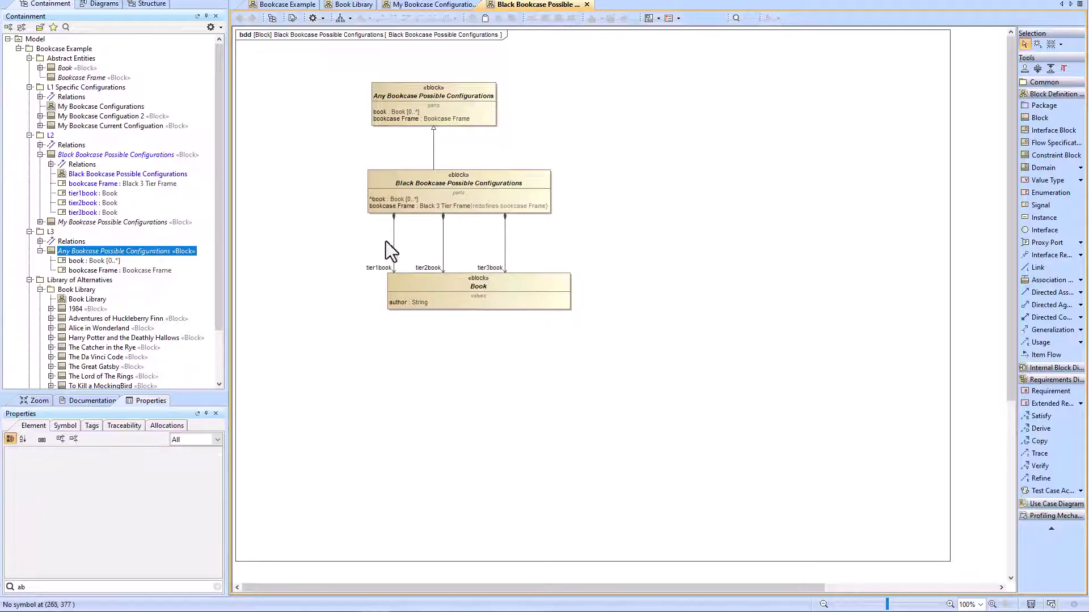
# - Set the multiplicity of all three tier book associations to 0..20 together
pyautogui.moveTo(384, 243); pyautogui.dragTo(516, 245)
pyautogui.doubleClick(85, 584)
pyautogui.write('mult')
pyautogui.click(144, 464)
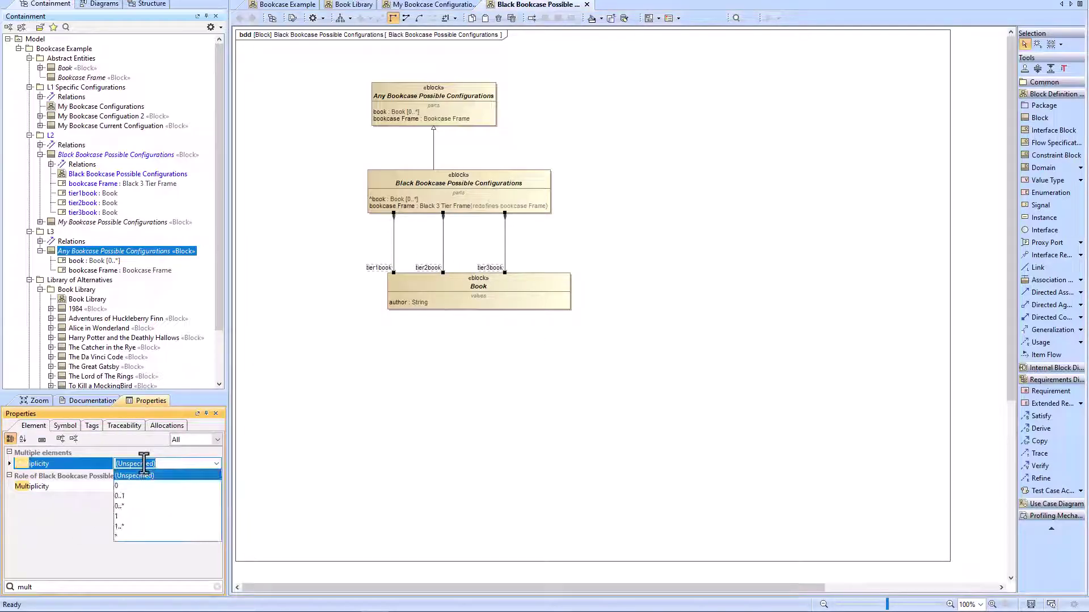
pyautogui.write('0..20')
pyautogui.press('Return')
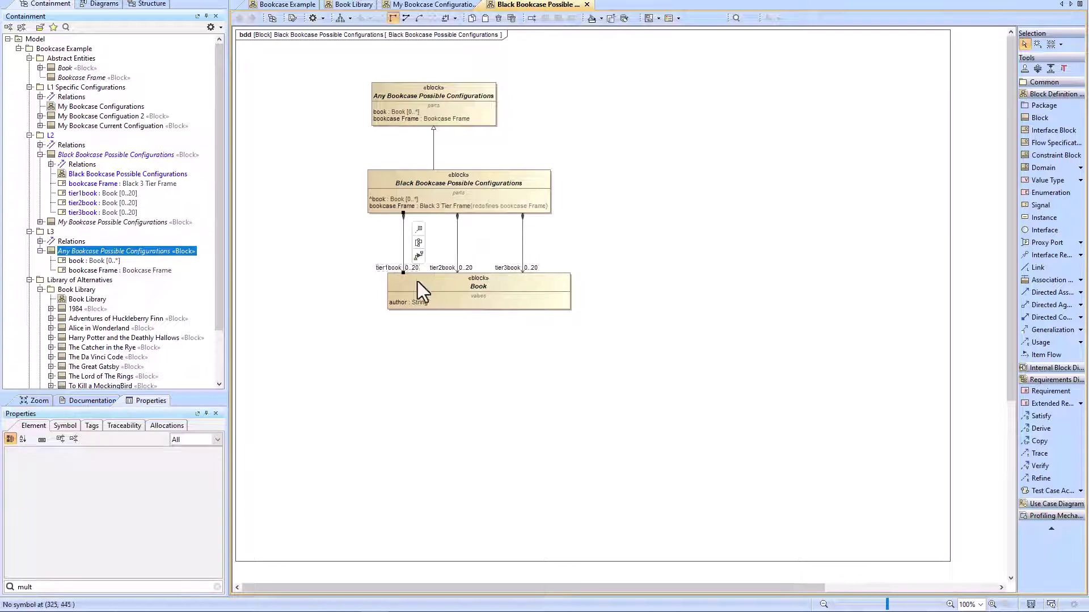
# - Make tier1book redefine the book property of Any Bookcase Possible Configurations in L3
pyautogui.click(402, 250)
pyautogui.doubleClick(179, 588)
pyautogui.write('red')
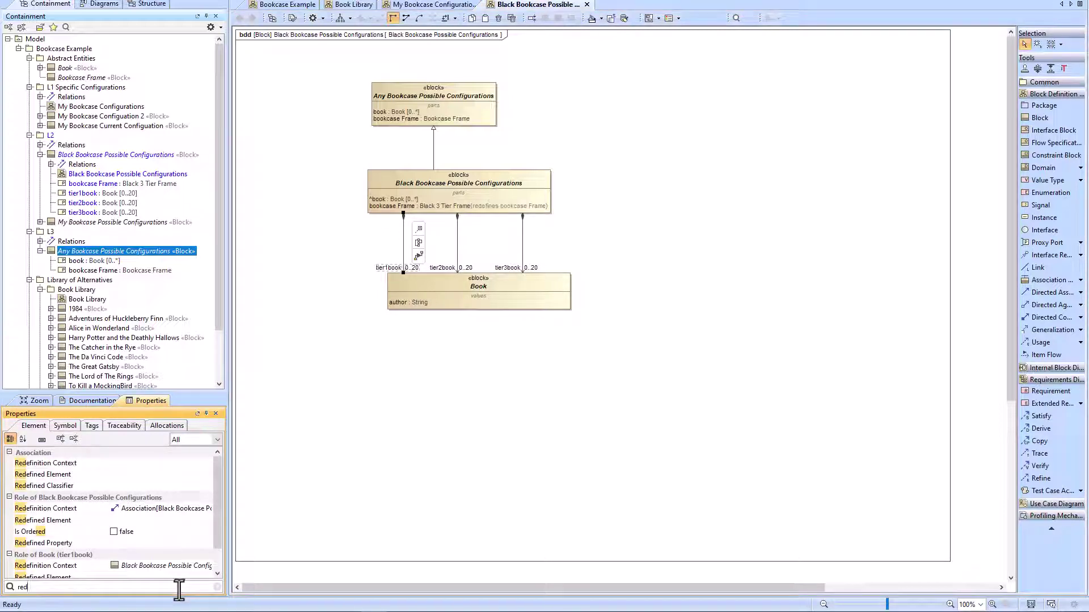
pyautogui.write('ef')
pyautogui.click(142, 576)
pyautogui.click(208, 489)
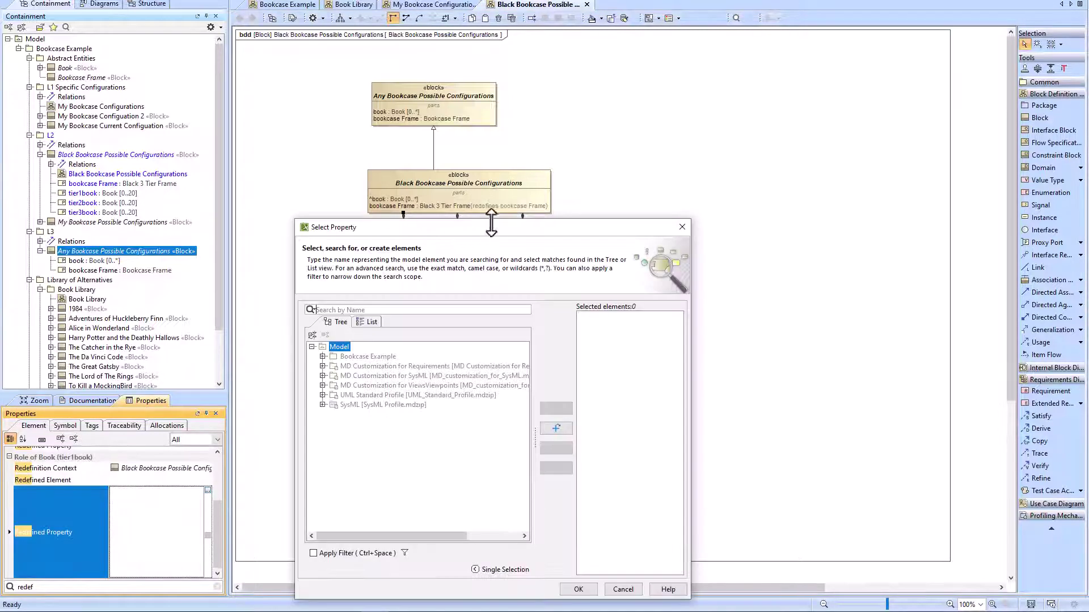
pyautogui.moveTo(491, 224); pyautogui.dragTo(784, 92)
pyautogui.doubleClick(635, 214)
pyautogui.doubleClick(637, 267)
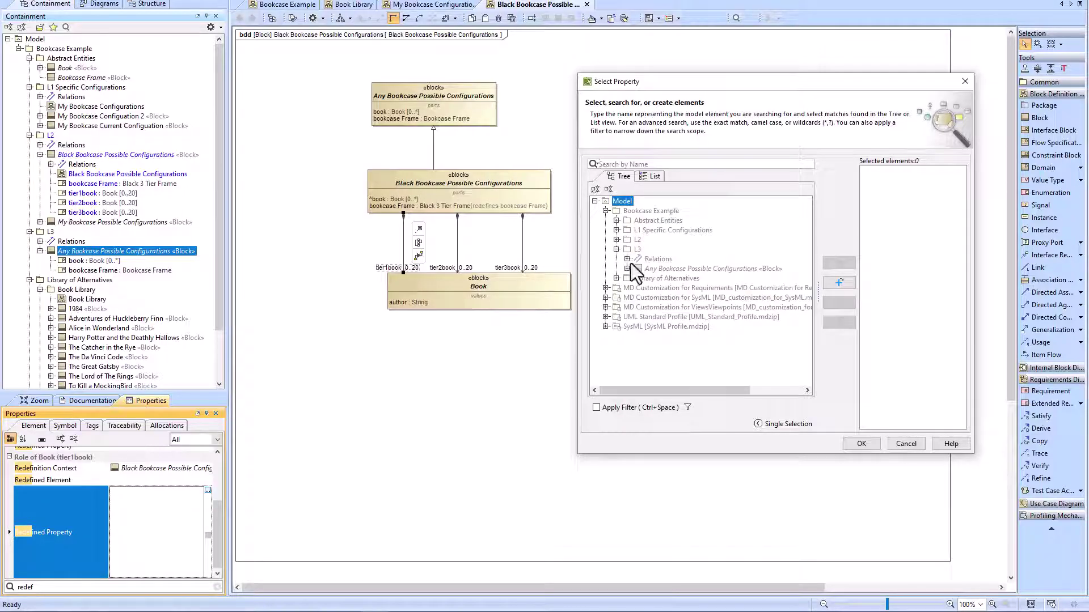
pyautogui.click(669, 283)
pyautogui.click(862, 443)
# - Make tier2book redefine the book property of Any Bookcase Possible Configurations in L3
pyautogui.click(462, 245)
pyautogui.click(187, 573)
pyautogui.click(208, 490)
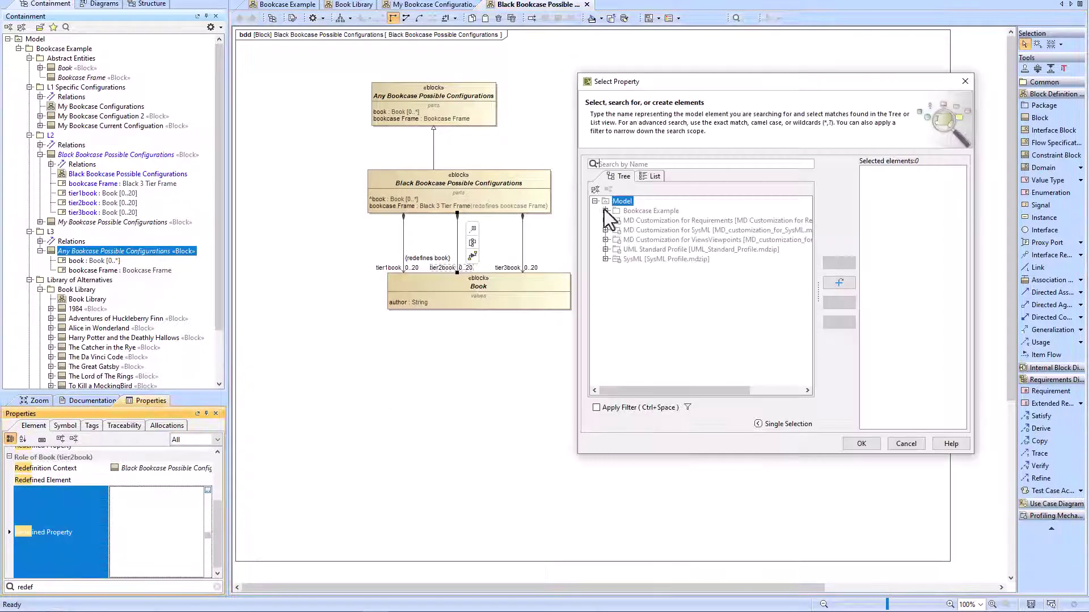
pyautogui.click(605, 211)
pyautogui.click(616, 249)
pyautogui.click(627, 268)
pyautogui.click(681, 288)
pyautogui.click(862, 444)
# - Make tier3book redefine the book property of Any Bookcase Possible Configurations in L3
pyautogui.click(522, 242)
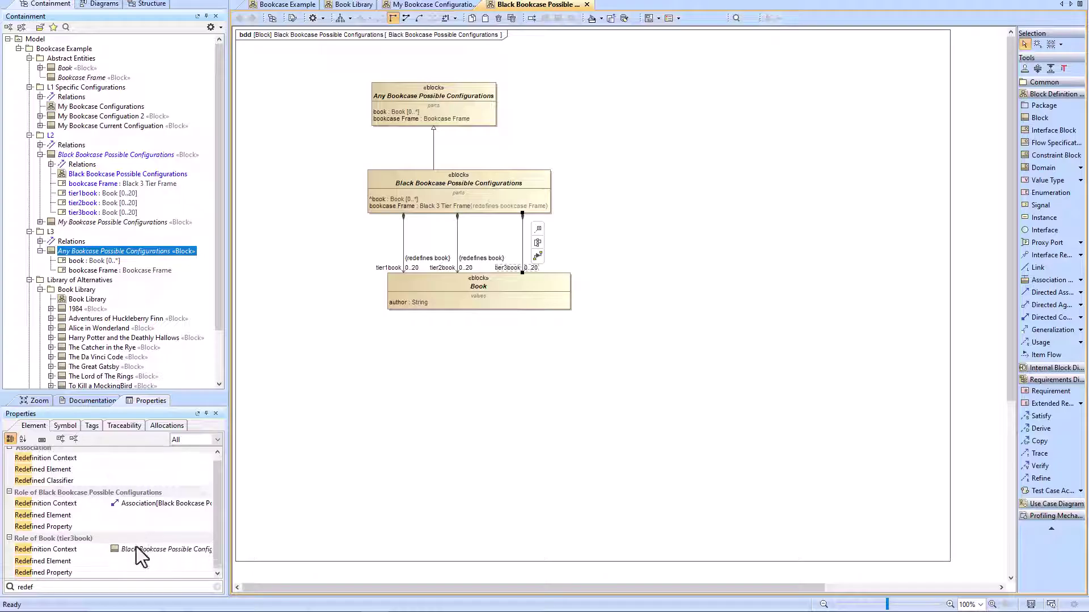
pyautogui.click(121, 579)
pyautogui.click(208, 489)
pyautogui.click(605, 211)
pyautogui.click(617, 249)
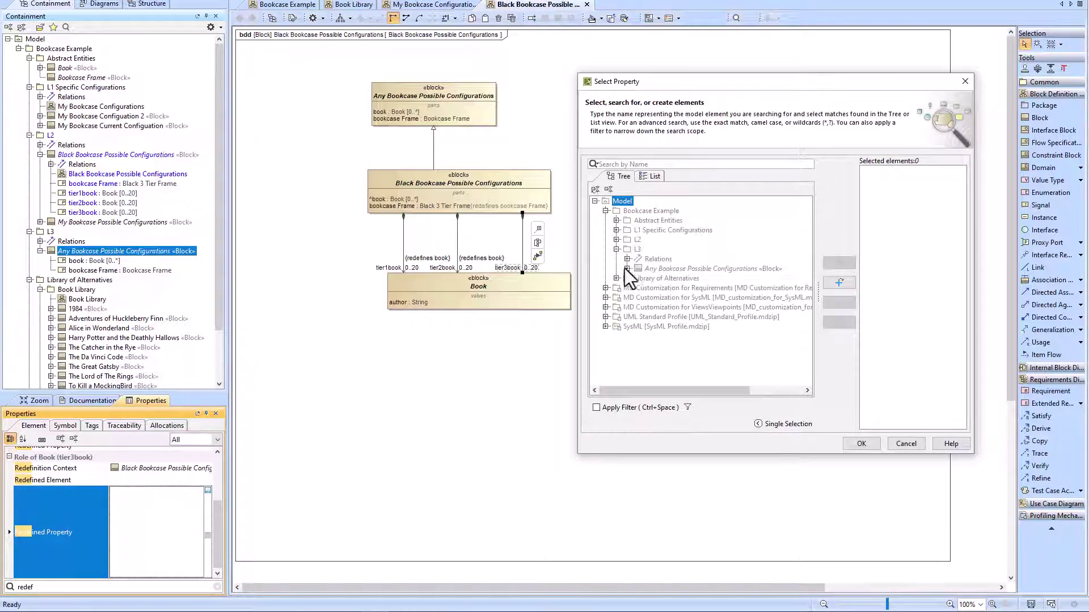
pyautogui.click(627, 268)
pyautogui.click(681, 288)
pyautogui.click(862, 444)
# - Remove the Book symbol from the diagram and move the two configuration blocks toward the frame's upper-left corner
pyautogui.click(479, 292)
pyautogui.press('Delete')
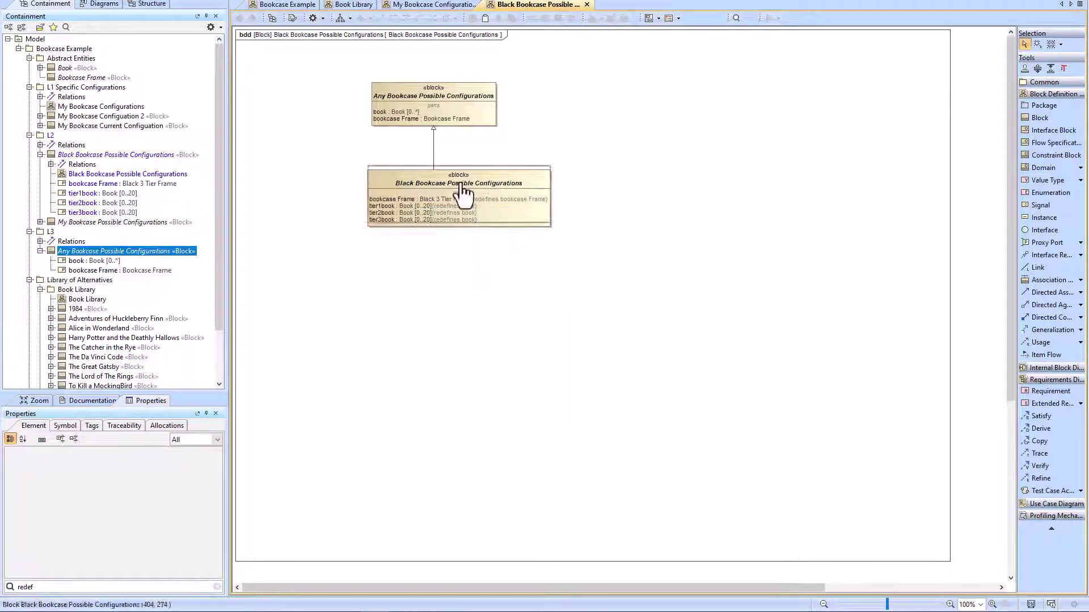
pyautogui.hotkey('ctrl', 'a')
pyautogui.moveTo(482, 185); pyautogui.dragTo(422, 164)
pyautogui.click(992, 604)
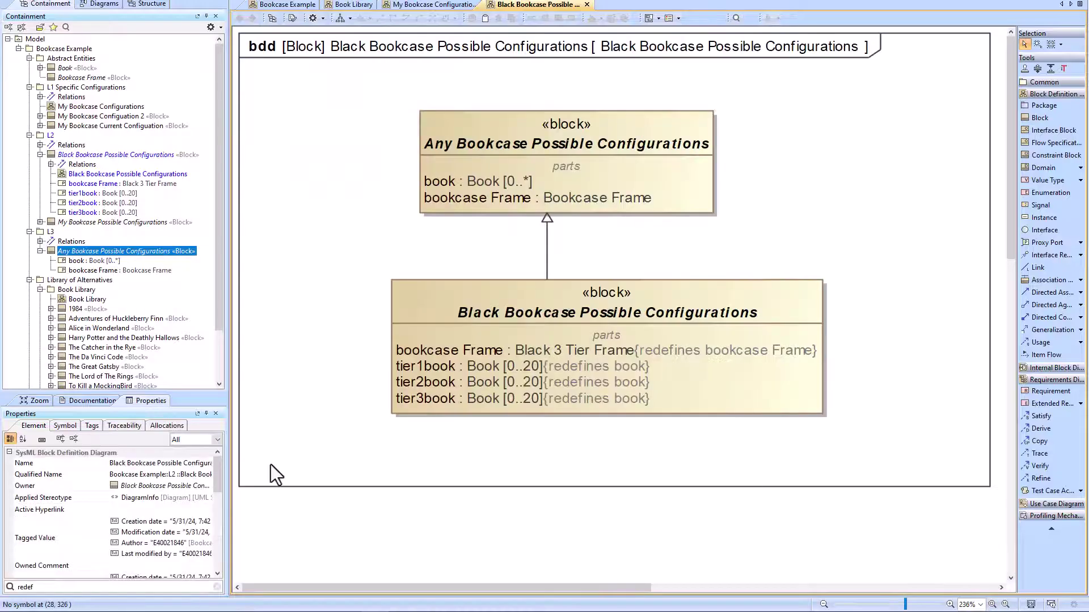
# - Create a block definition diagram named Johns Configuration in the L1 Specific Configurations package
pyautogui.click(57, 87)
pyautogui.hotkey('ctrl', 'shift', 'e')
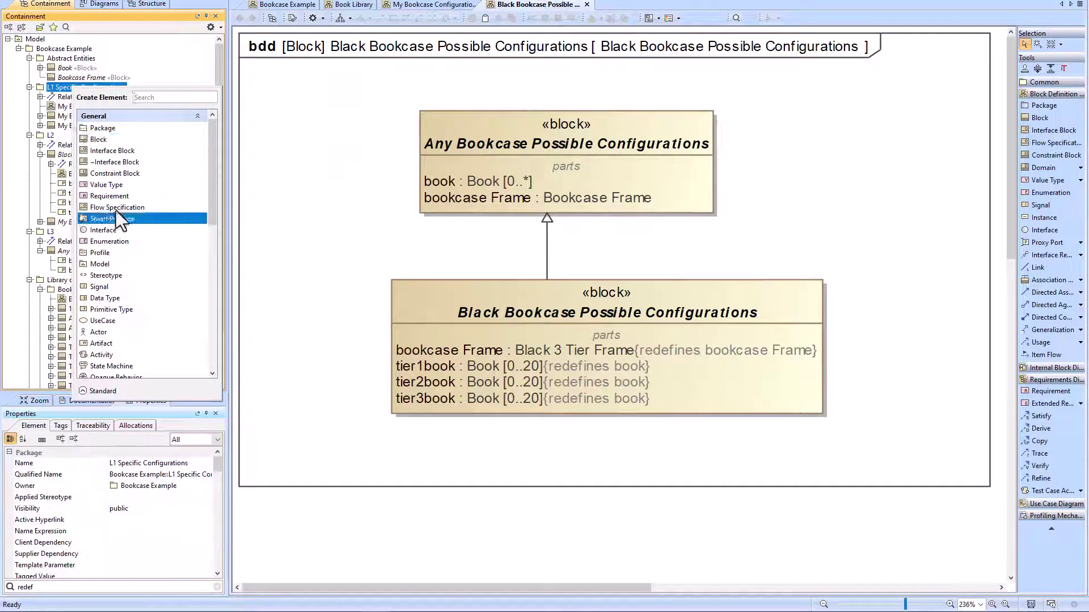
pyautogui.hotkey('ctrl', 'shift', 'd')
pyautogui.write('bdd')
pyautogui.press('Return')
pyautogui.write('Johns Con')
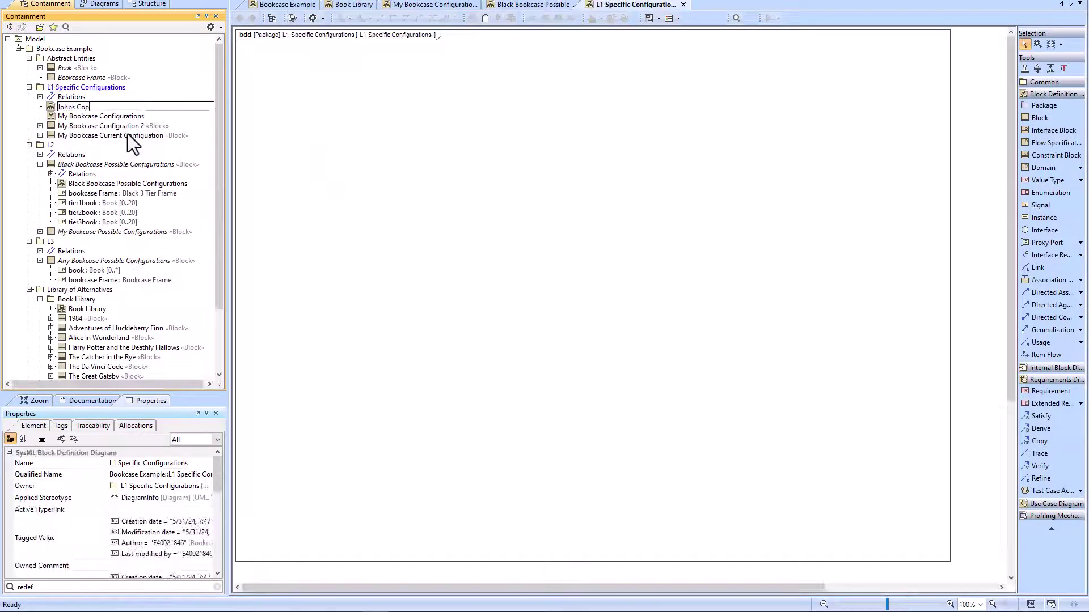
pyautogui.write('figuration')
pyautogui.press('Return')
# - Add a block named John's Bookcase Configuration to the new diagram
pyautogui.click(1040, 117)
pyautogui.click(485, 91)
pyautogui.write("John's")
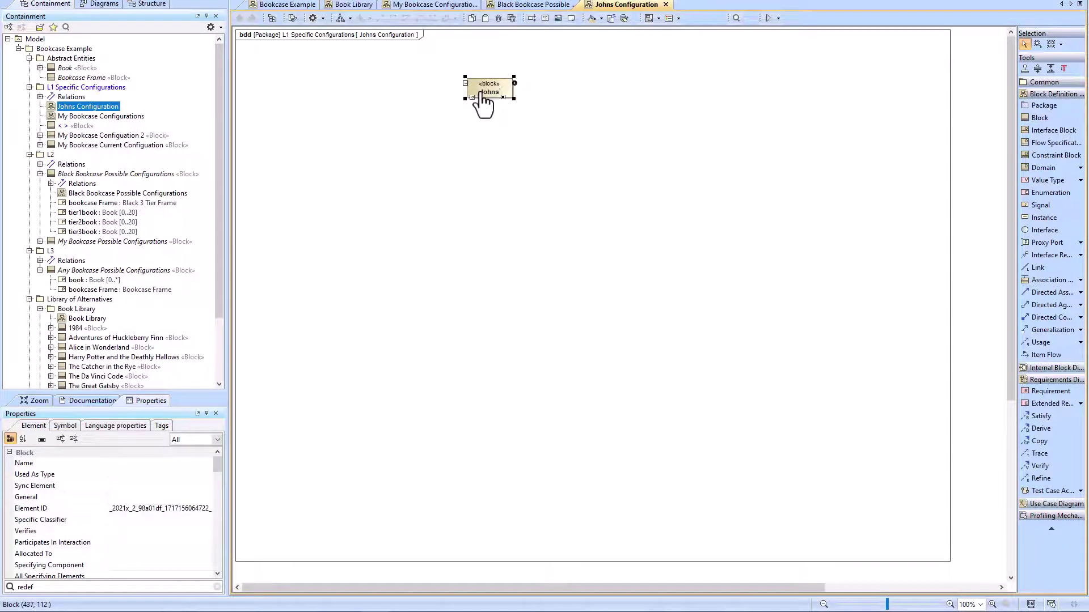
pyautogui.write(' Bookcase Configuration')
pyautogui.press('Return')
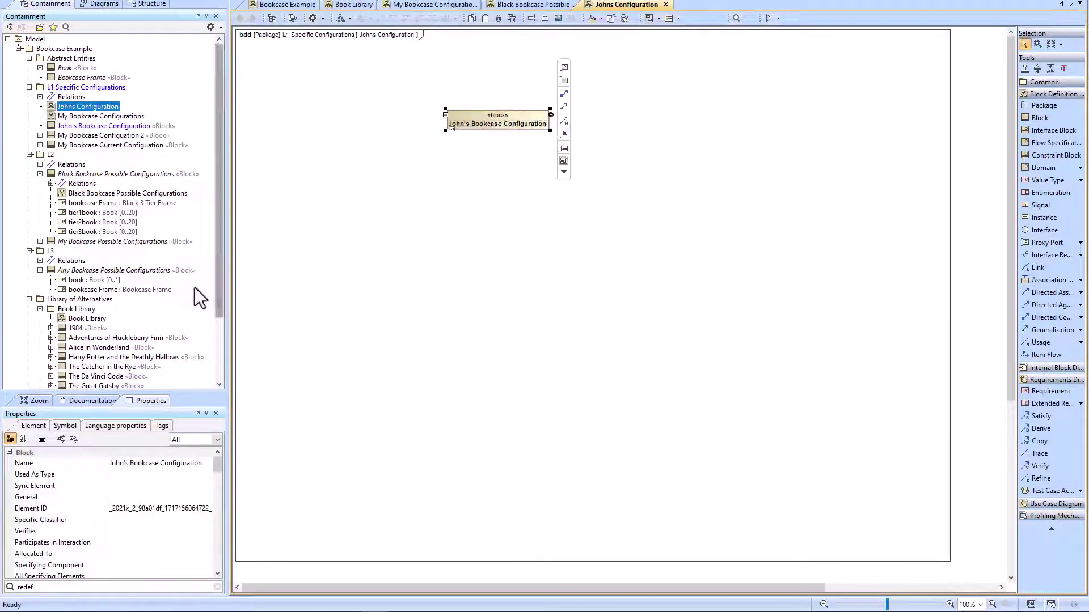
# - Place Black Bookcase Possible Configurations on the diagram and draw a generalization to it from John's Bookcase Configuration
pyautogui.moveTo(97, 174); pyautogui.dragTo(595, 166)
pyautogui.doubleClick(512, 170)
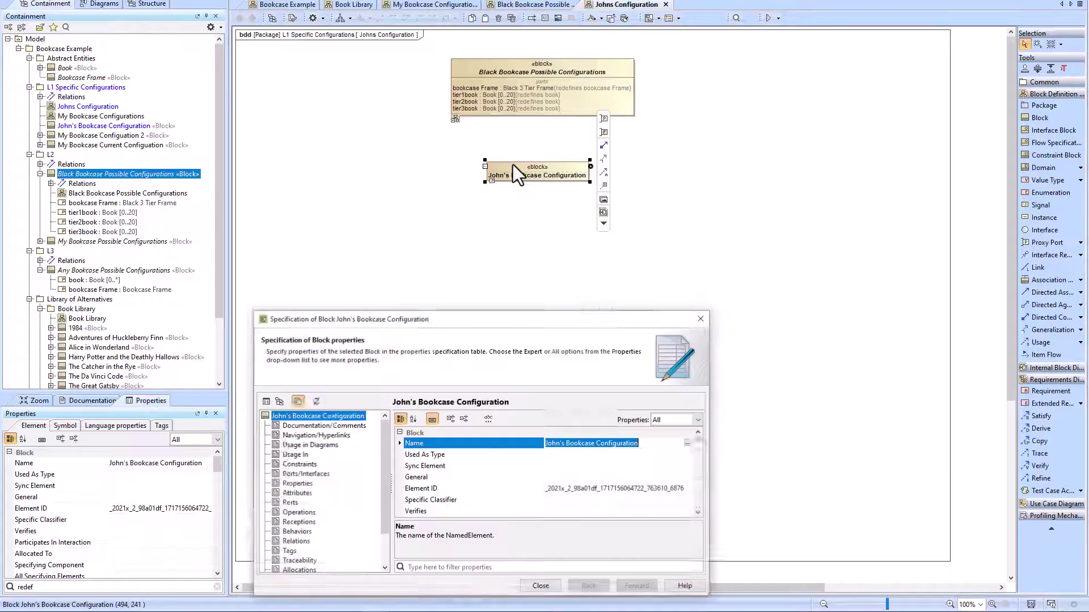
pyautogui.click(109, 389)
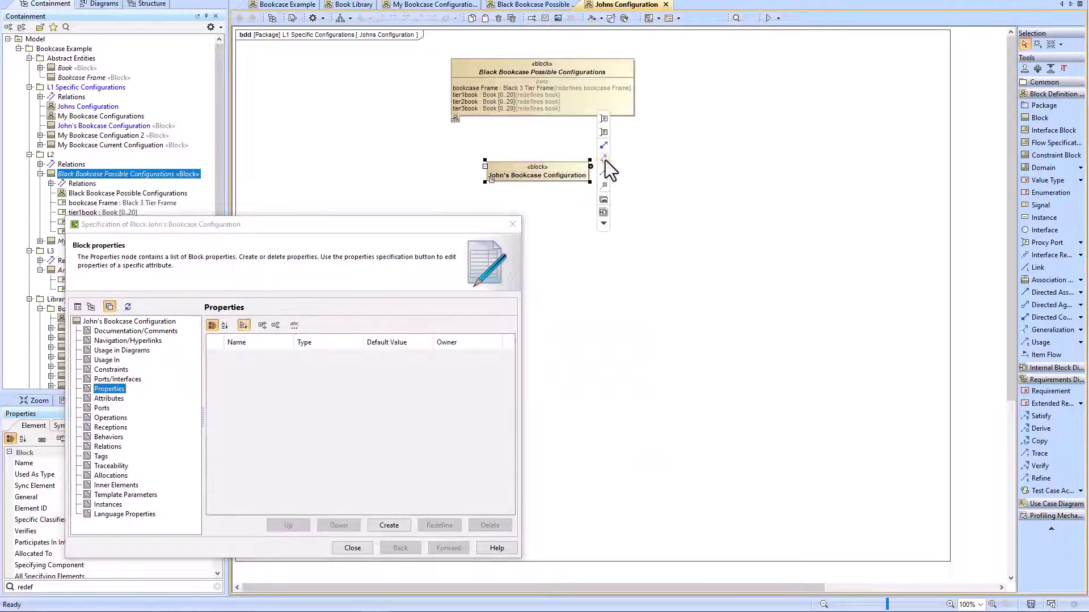
pyautogui.click(606, 170)
pyautogui.click(539, 94)
pyautogui.click(363, 548)
# - Show the inherited part properties on the John's Bookcase Configuration symbol and align it beneath its parent block
pyautogui.click(537, 173)
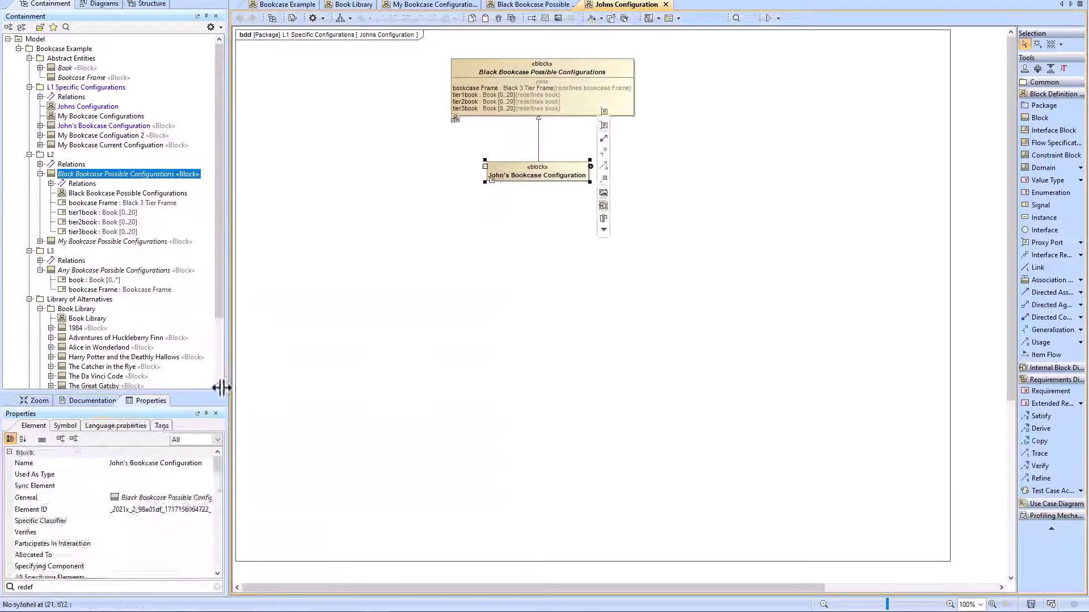
pyautogui.click(65, 425)
pyautogui.click(97, 586)
pyautogui.write('inh')
pyautogui.click(114, 462)
pyautogui.moveTo(575, 170); pyautogui.dragTo(543, 170)
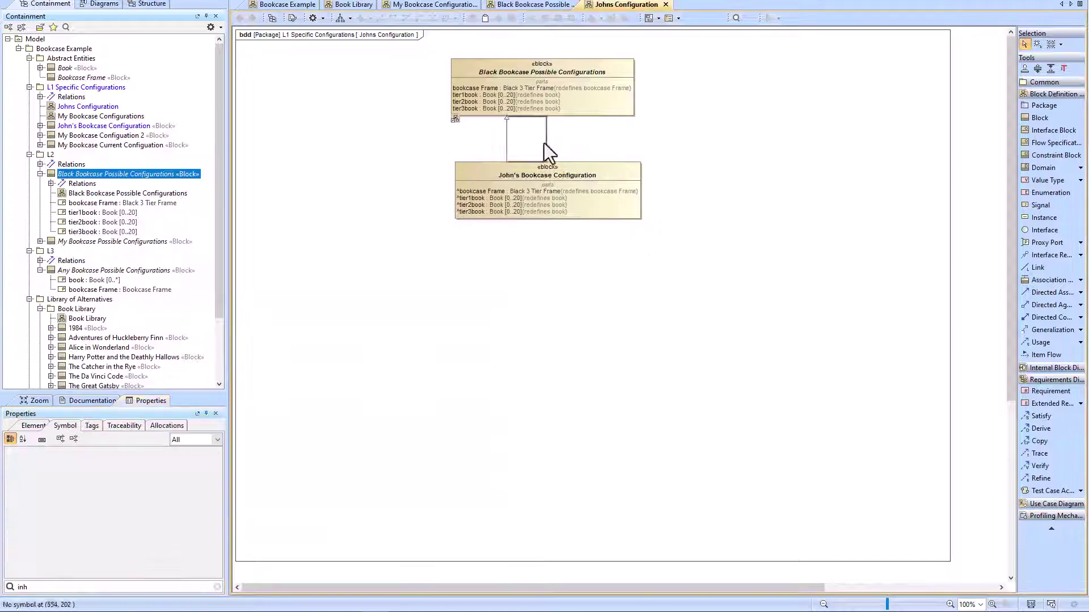
# - Redefine the inherited bookcase Frame property in John's Bookcase Configuration
pyautogui.doubleClick(474, 173)
pyautogui.click(109, 389)
pyautogui.click(250, 365)
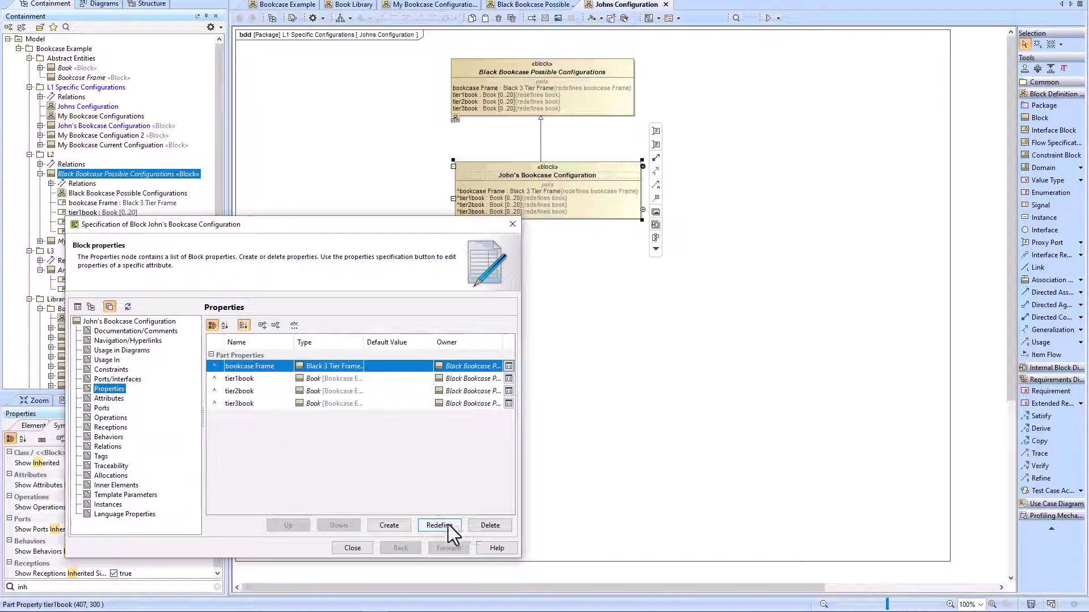
pyautogui.click(439, 525)
pyautogui.click(224, 392)
pyautogui.click(352, 548)
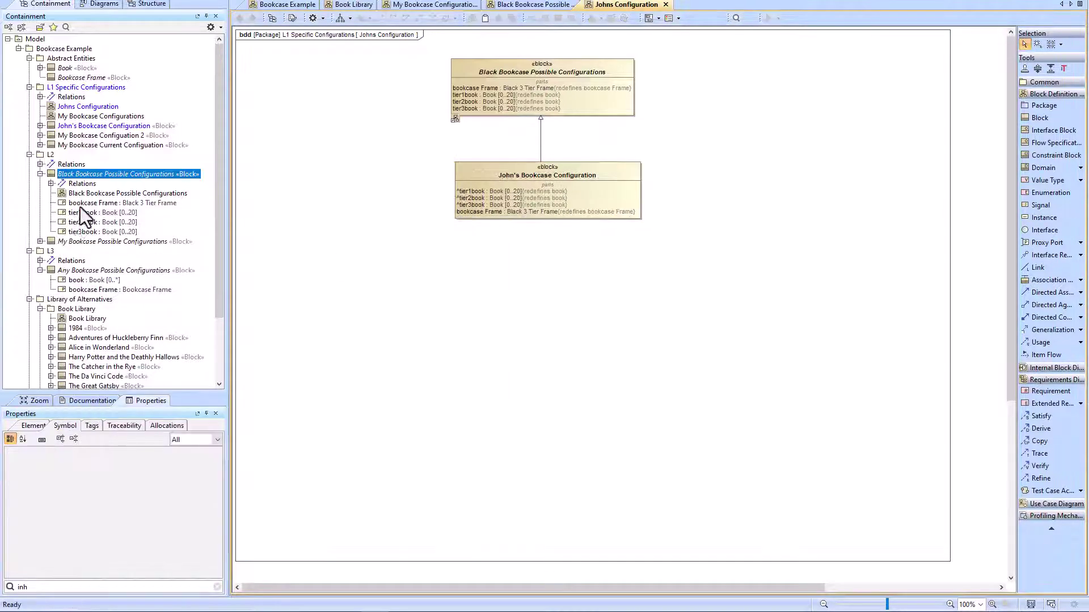
# - Place The Da Vinci Code, The Great Gatsby, The Lord of The Rings, To Kill a MockingBird and The Catcher in the Rye on the diagram
pyautogui.scroll(-3, 113, 255)
pyautogui.moveTo(108, 297); pyautogui.dragTo(269, 332)
pyautogui.moveTo(94, 316); pyautogui.dragTo(530, 274)
pyautogui.moveTo(103, 287); pyautogui.dragTo(505, 329)
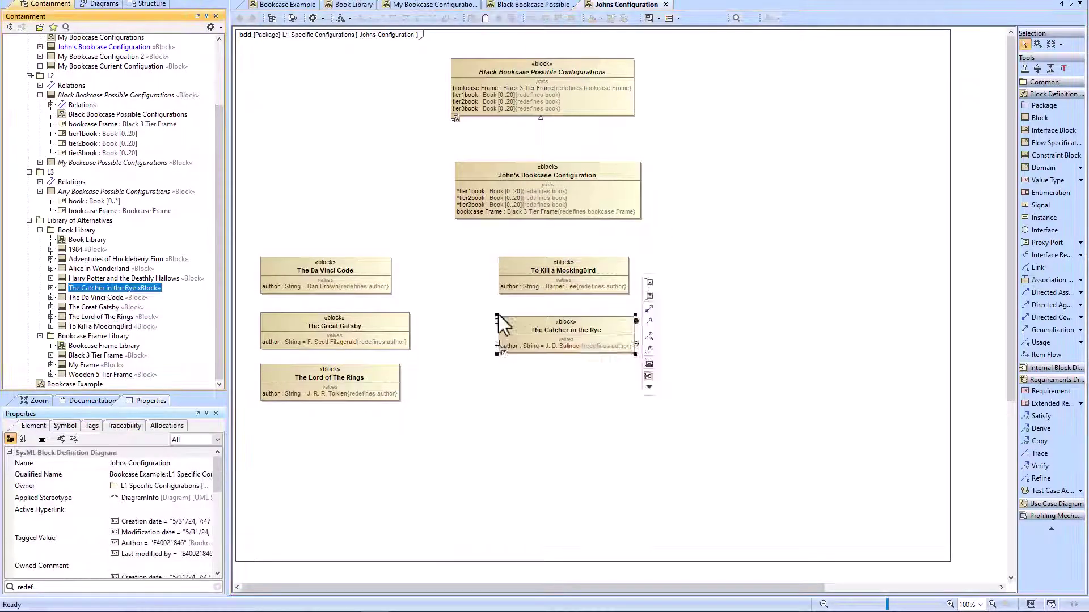
# - Draw directed compositions from John's Bookcase Configuration to each of the five book blocks
pyautogui.click(502, 181)
pyautogui.moveTo(655, 171); pyautogui.dragTo(329, 378)
pyautogui.moveTo(656, 171); pyautogui.dragTo(562, 273)
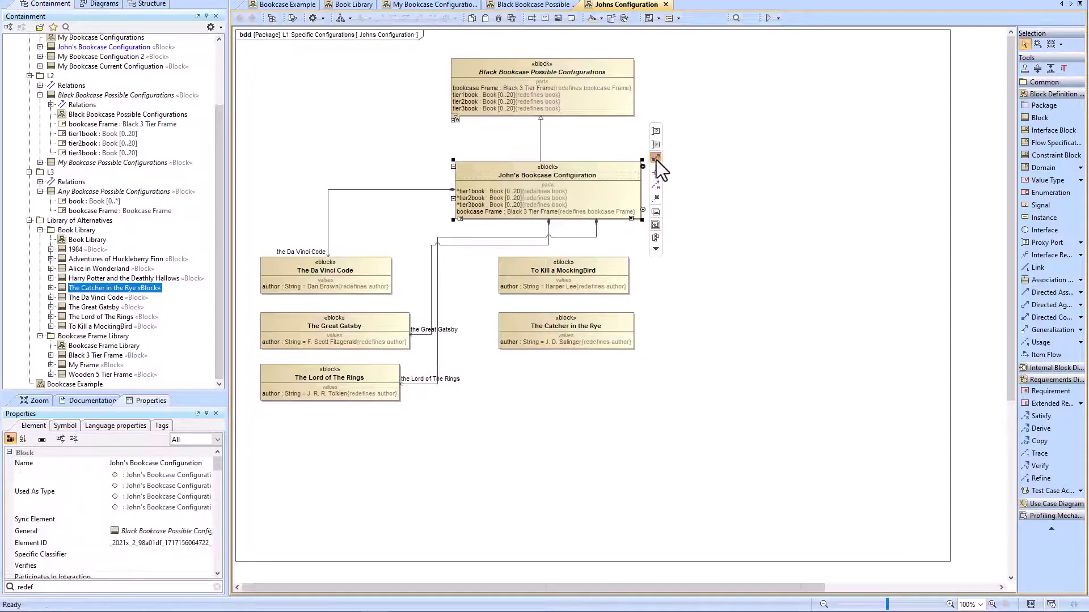
pyautogui.moveTo(658, 156); pyautogui.dragTo(567, 329)
# - Name the five book parts T1B1, T1B2, T1B3, T2B1 and T2B2, and reposition the two tier 2 book blocks
pyautogui.click(311, 253)
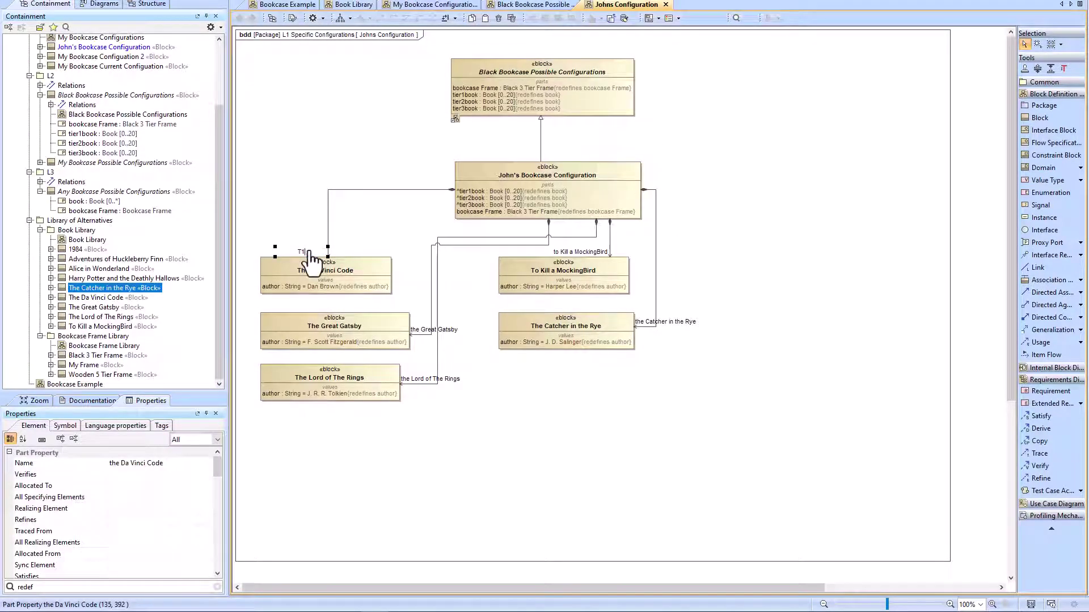
pyautogui.click(424, 329)
pyautogui.write('T1B2')
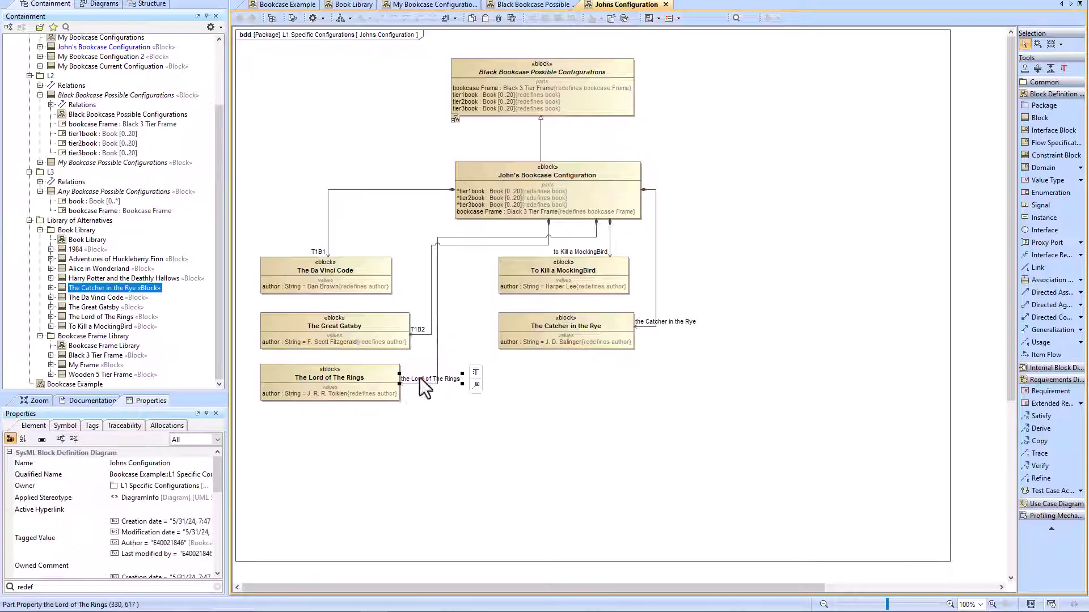
pyautogui.doubleClick(420, 378)
pyautogui.write('T1B3')
pyautogui.doubleClick(583, 252)
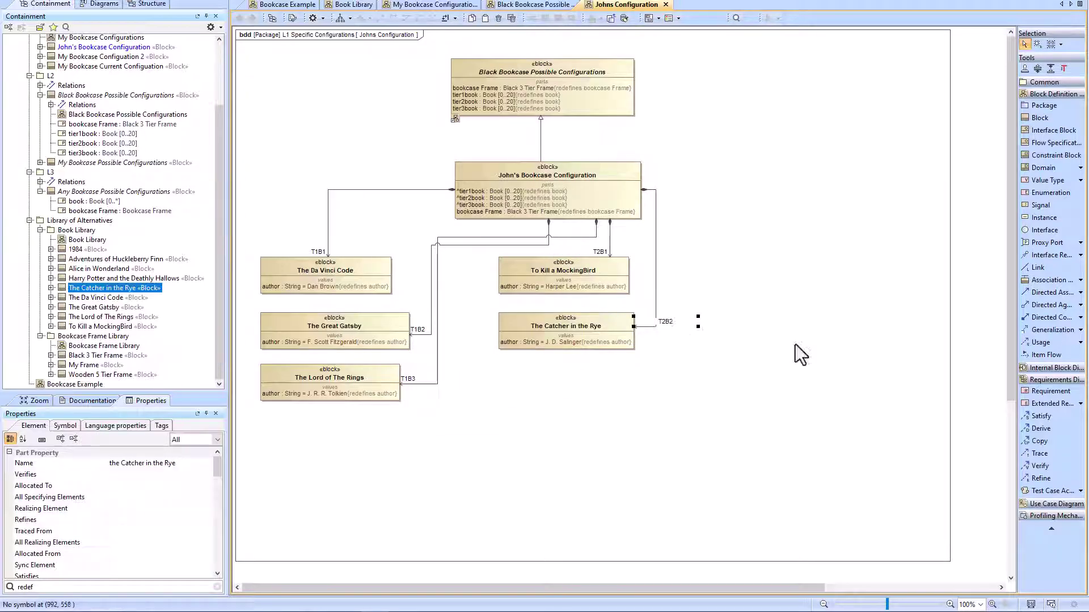
pyautogui.moveTo(602, 335); pyautogui.dragTo(638, 347)
pyautogui.moveTo(567, 272); pyautogui.dragTo(567, 284)
# - Make T1B1 on The Da Vinci Code association redefine tier1book of Black Bookcase Possible Configurations in L2
pyautogui.click(329, 220)
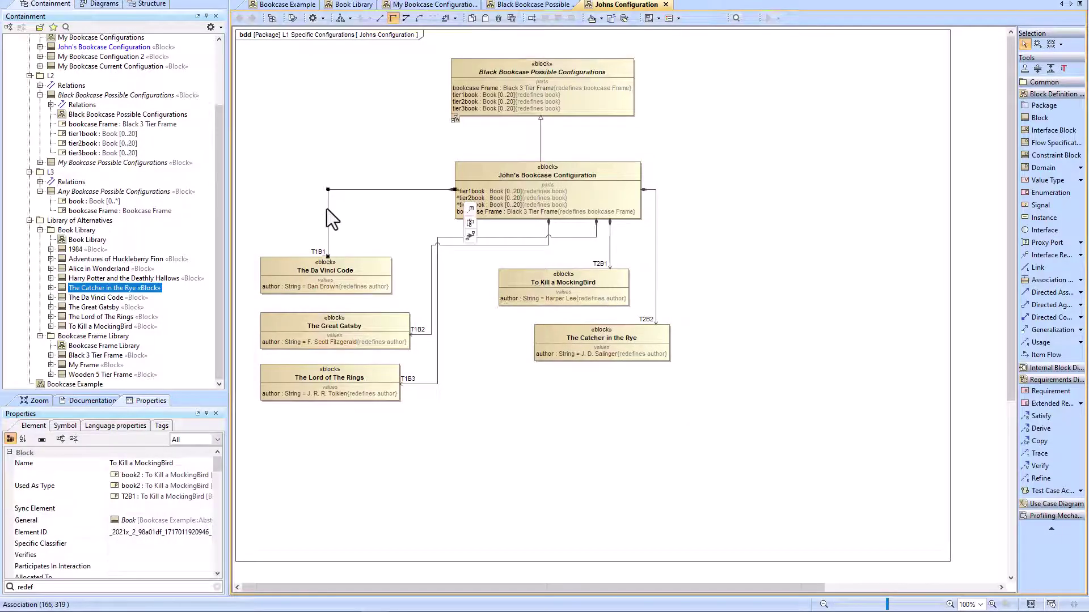
pyautogui.doubleClick(332, 219)
pyautogui.click(368, 559)
pyautogui.click(93, 588)
pyautogui.press('BackSpace')
pyautogui.press('BackSpace')
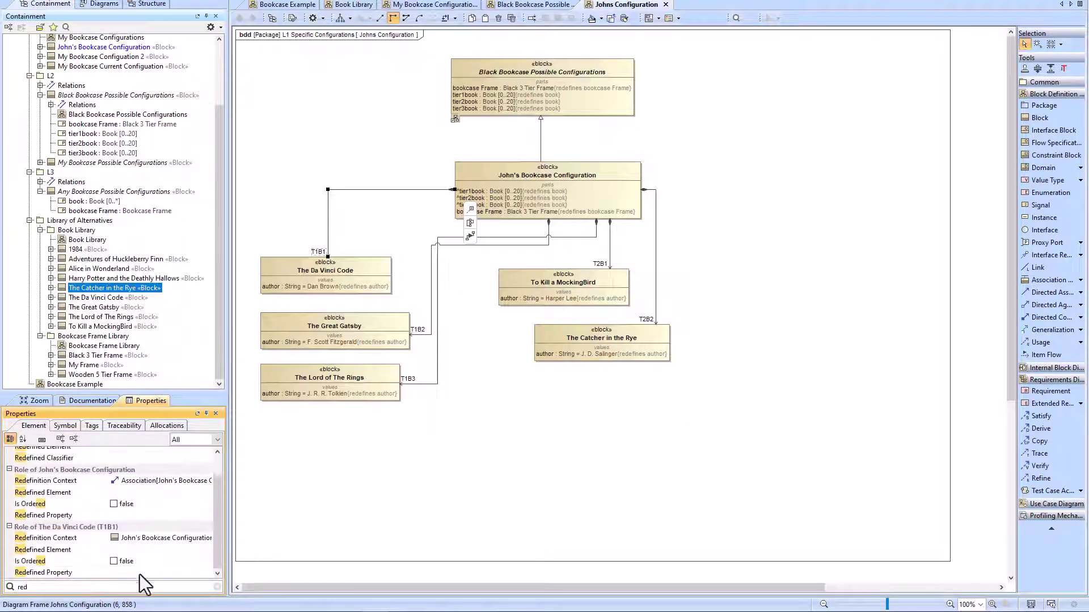
pyautogui.click(148, 572)
pyautogui.click(208, 489)
pyautogui.click(616, 239)
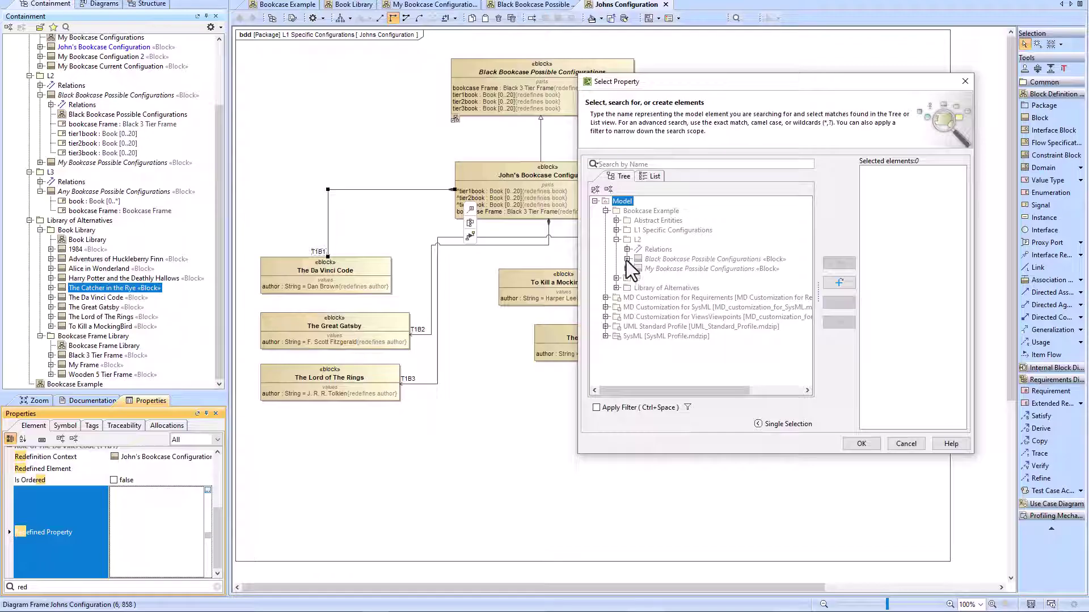
pyautogui.click(627, 259)
pyautogui.click(838, 264)
pyautogui.click(861, 443)
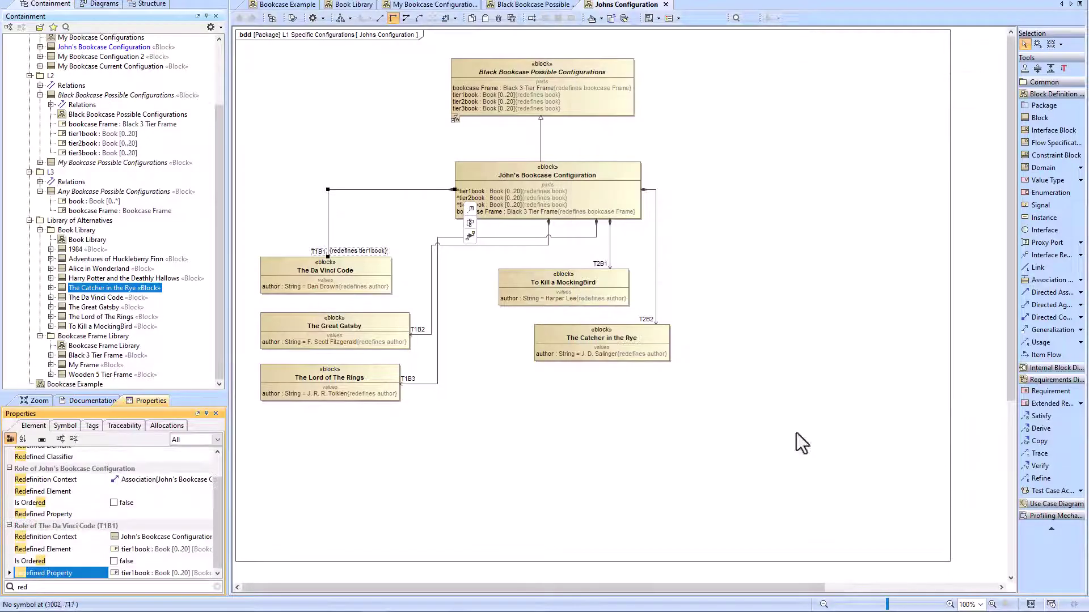
# - Make T1B2 on The Great Gatsby association redefine tier1book of Black Bookcase Possible Configurations
pyautogui.click(432, 309)
pyautogui.click(148, 572)
pyautogui.click(209, 489)
pyautogui.click(605, 211)
pyautogui.click(617, 239)
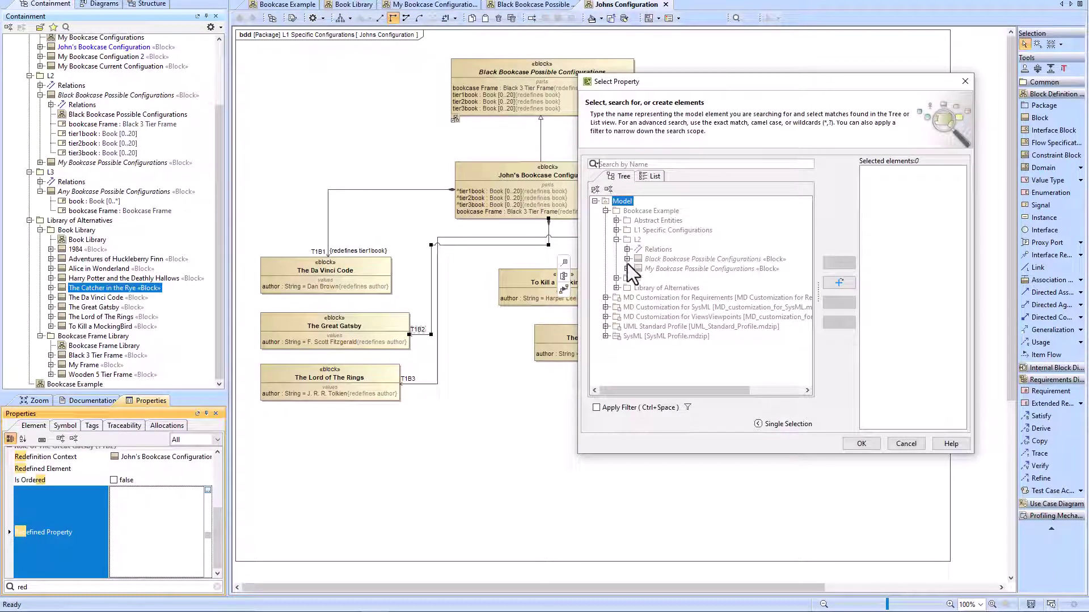
pyautogui.click(627, 259)
pyautogui.click(686, 279)
pyautogui.click(838, 263)
pyautogui.click(860, 443)
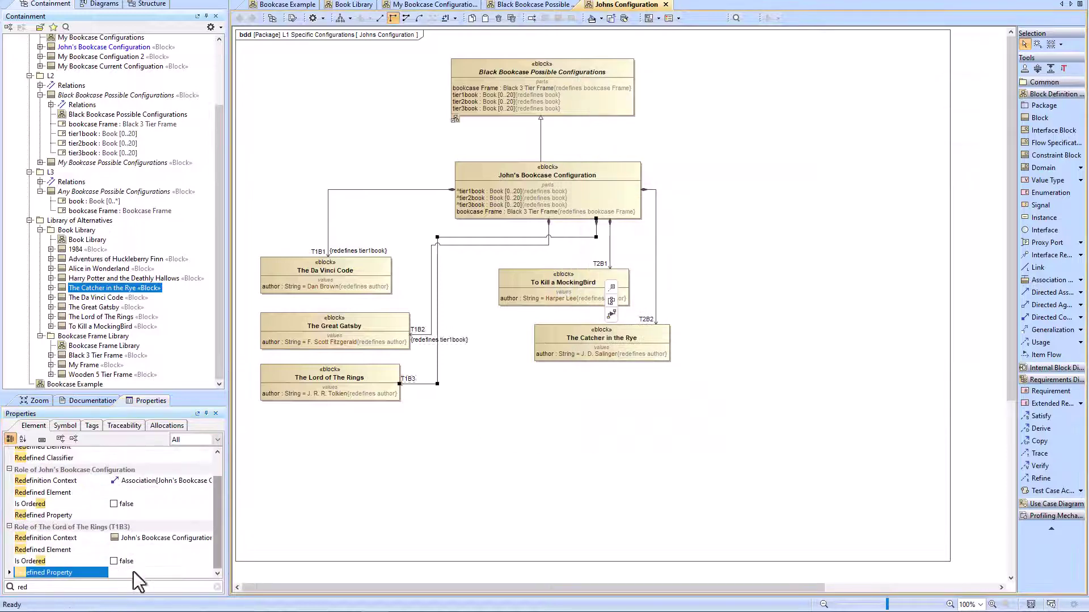
# - Make T1B3 on The Lord of The Rings association redefine tier1book of Black Bookcase Possible Configurations
pyautogui.click(208, 490)
pyautogui.click(605, 210)
pyautogui.click(616, 239)
pyautogui.click(627, 259)
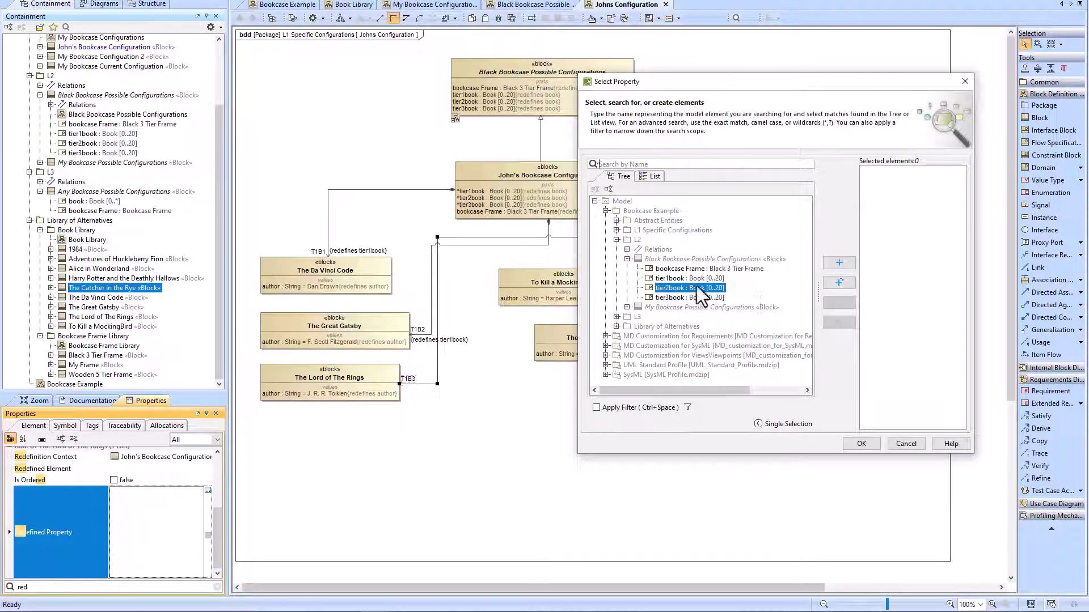
pyautogui.click(861, 443)
# - Make T2B1 on the To Kill a MockingBird association redefine tier2book of Black Bookcase Possible Configurations
pyautogui.click(609, 243)
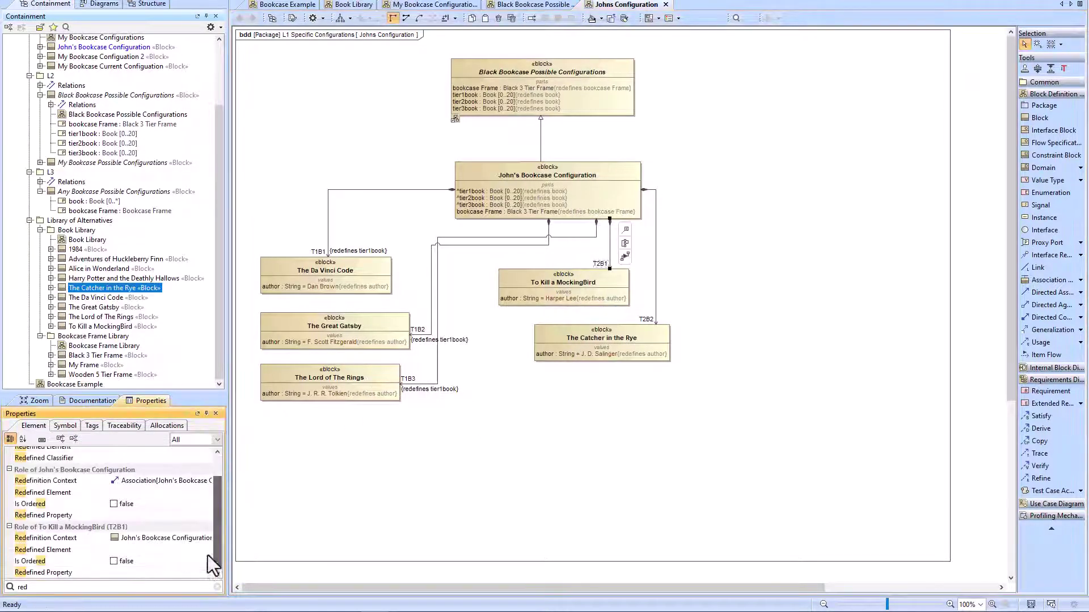
pyautogui.click(148, 574)
pyautogui.click(208, 489)
pyautogui.click(606, 210)
pyautogui.click(616, 239)
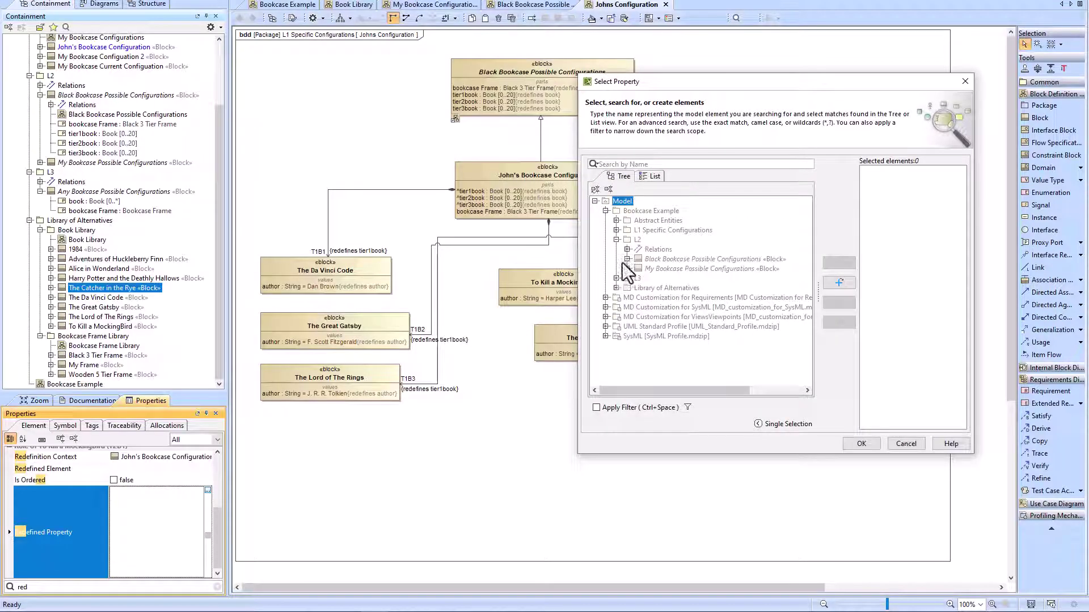
pyautogui.click(627, 259)
pyautogui.click(689, 288)
pyautogui.click(838, 263)
pyautogui.click(861, 443)
# - Make T2B2 on The Catcher in the Rye association redefine tier2book of Black Bookcase Possible Configurations
pyautogui.click(603, 347)
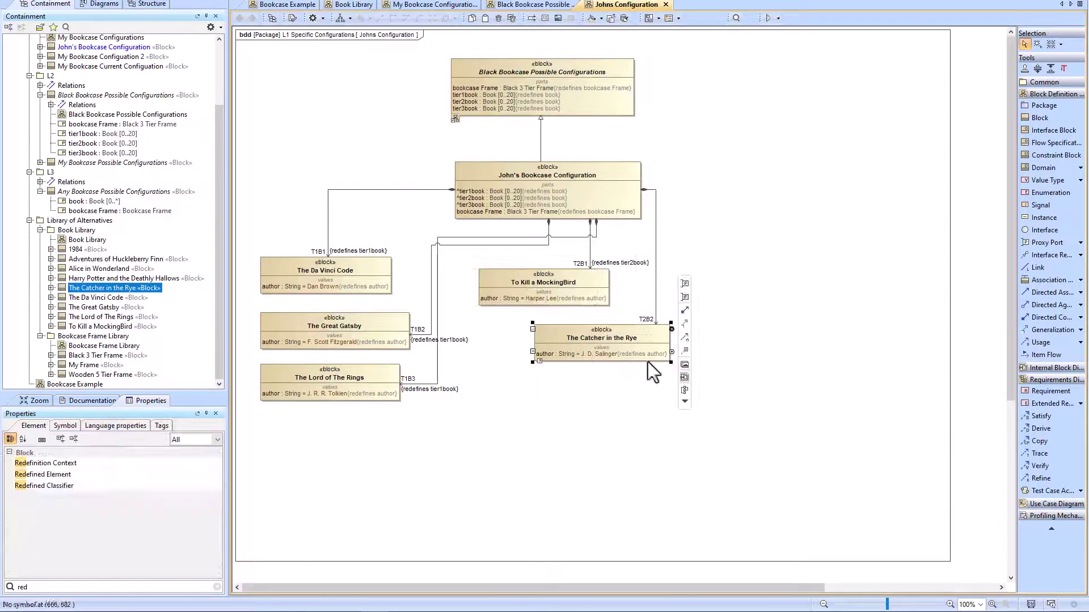
pyautogui.click(656, 272)
pyautogui.click(151, 561)
pyautogui.click(208, 490)
pyautogui.click(606, 210)
pyautogui.click(617, 239)
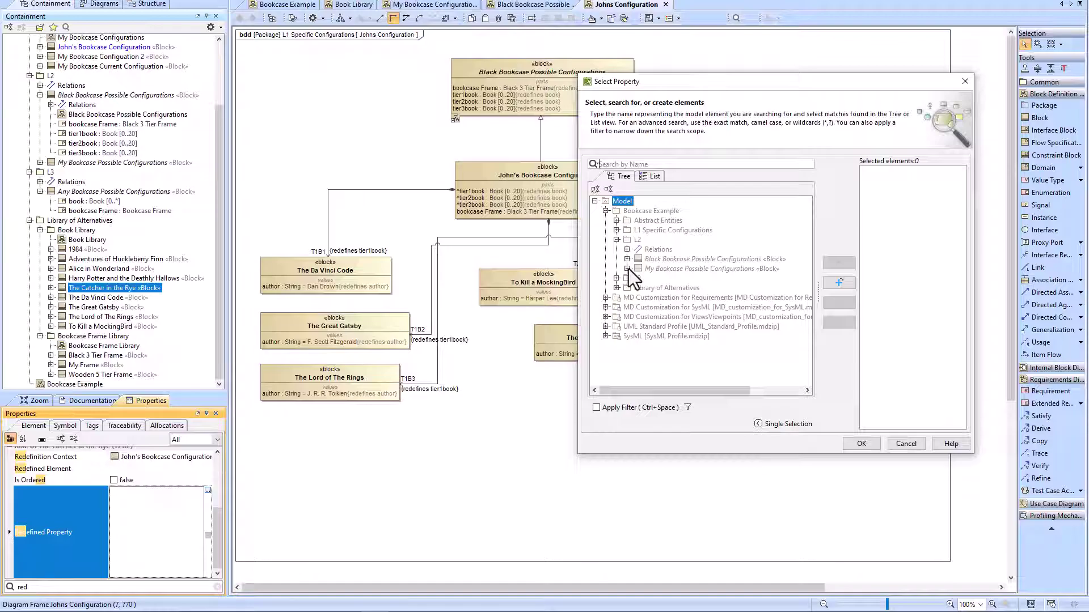
pyautogui.click(628, 259)
pyautogui.click(689, 288)
pyautogui.click(838, 262)
pyautogui.click(860, 444)
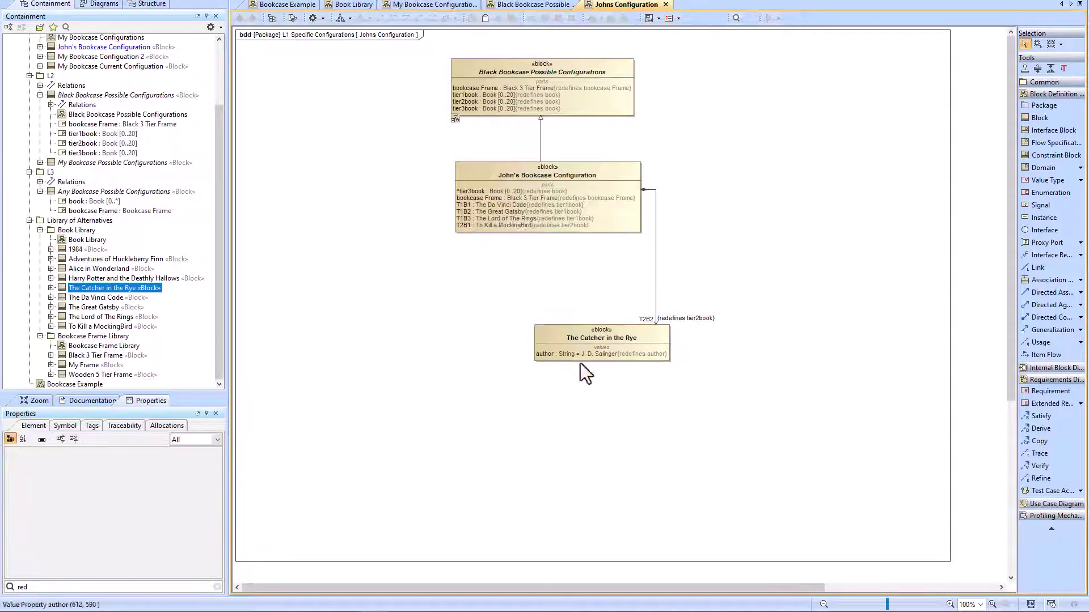
# - Shrink the Johns Configuration diagram frame around the two configuration blocks and save the model
pyautogui.click(950, 562)
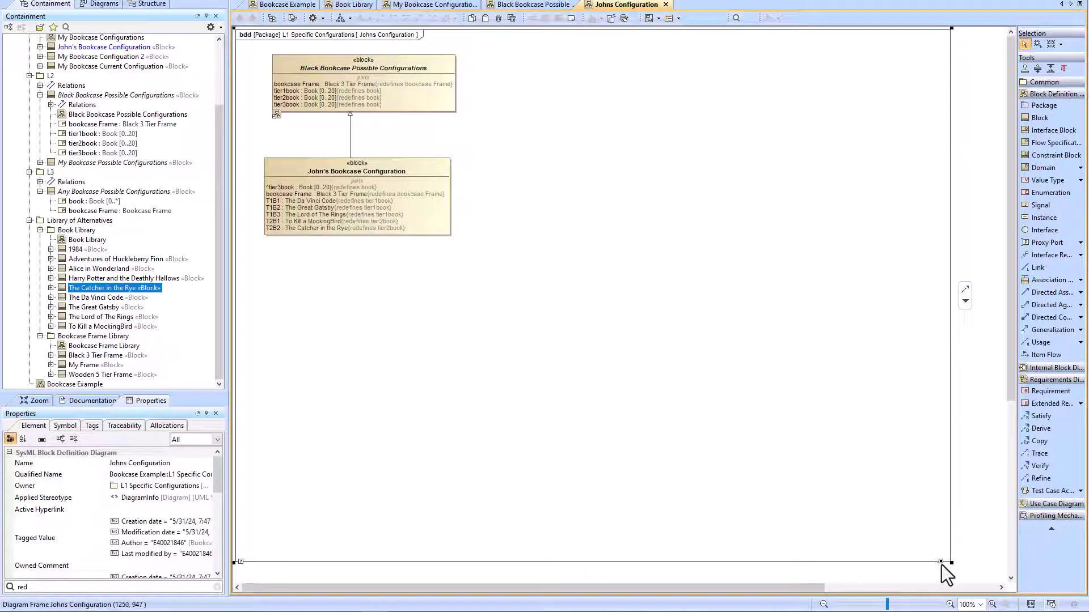
pyautogui.click(941, 565)
pyautogui.hotkey('ctrl', 'w')
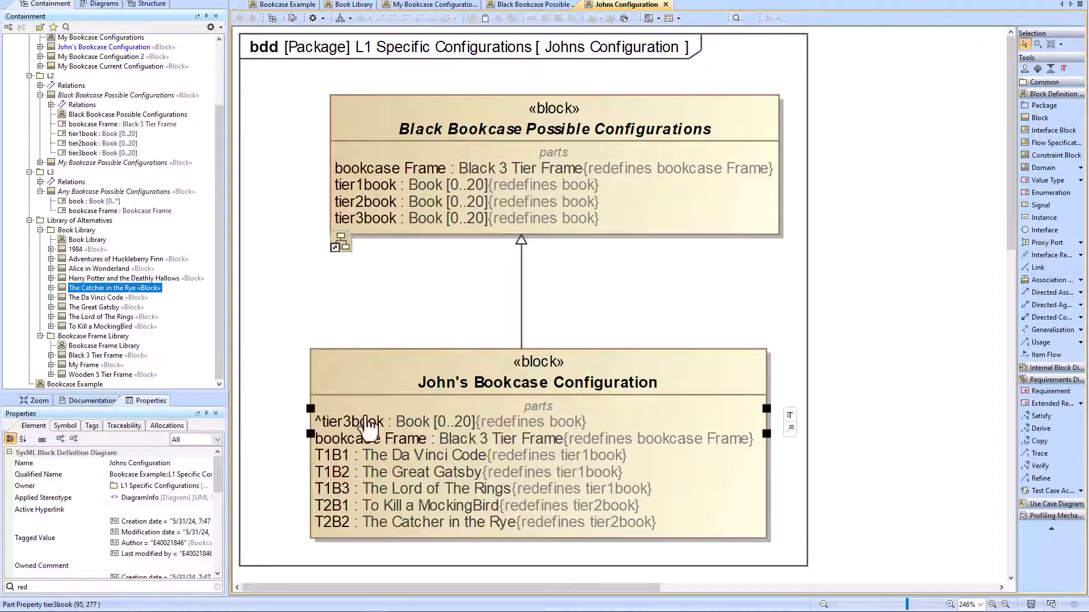
pyautogui.click(559, 309)
pyautogui.hotkey('ctrl', 's')
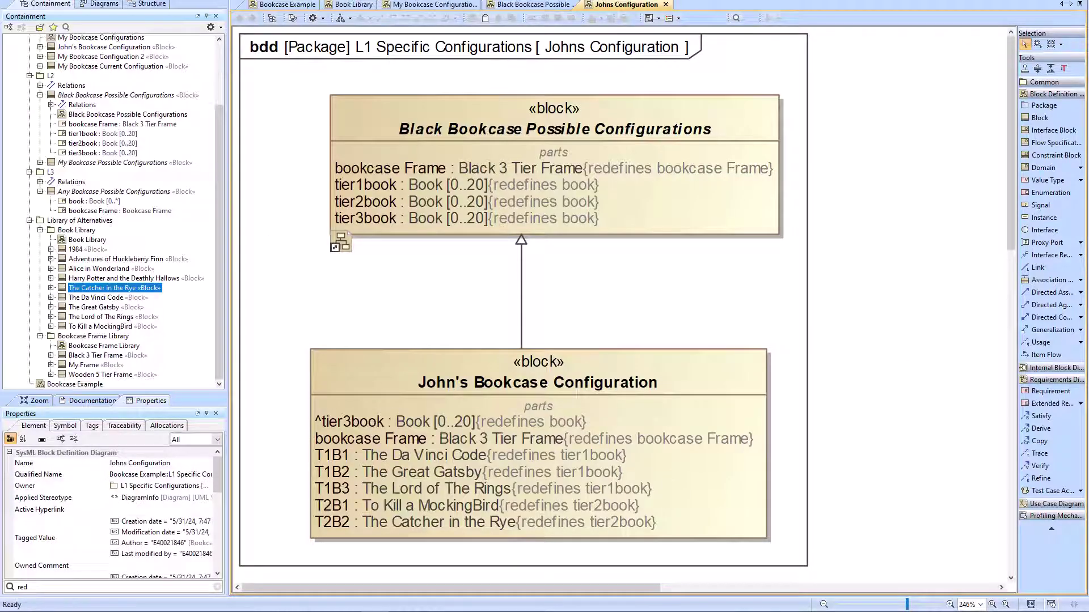
# - Redefine the inherited tier3book part property in the John's Bookcase Configuration block, keeping Book as its type
pyautogui.doubleClick(400, 329)
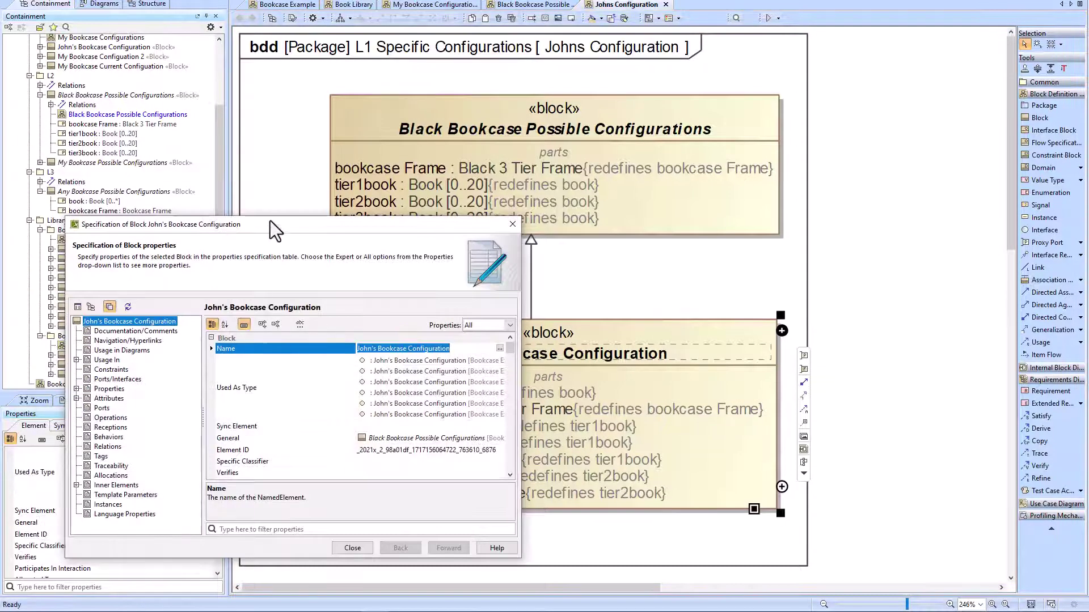
pyautogui.moveTo(269, 221); pyautogui.dragTo(266, 28)
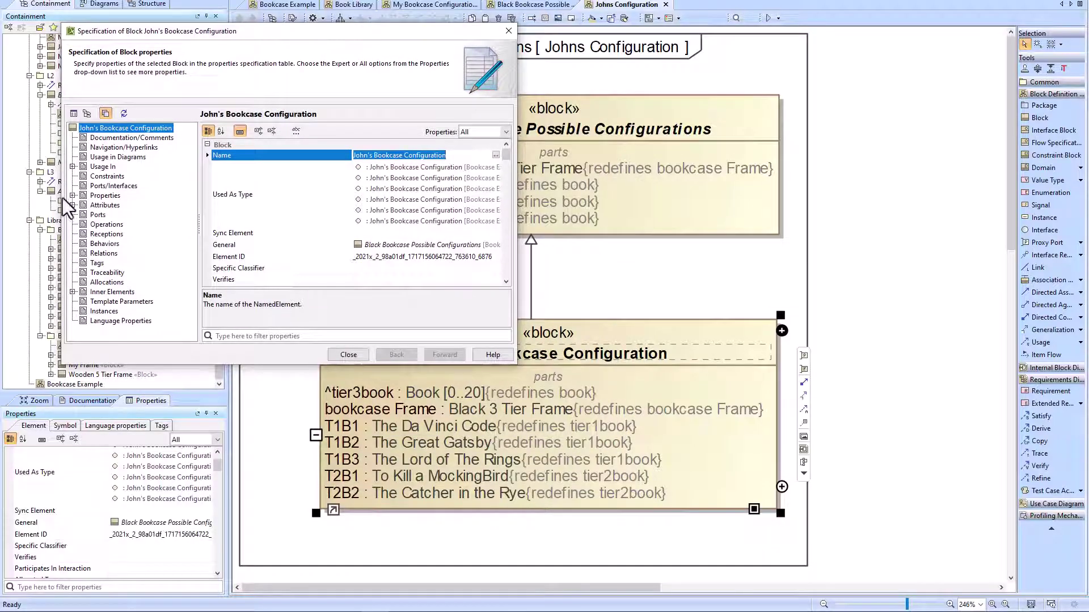
pyautogui.click(105, 195)
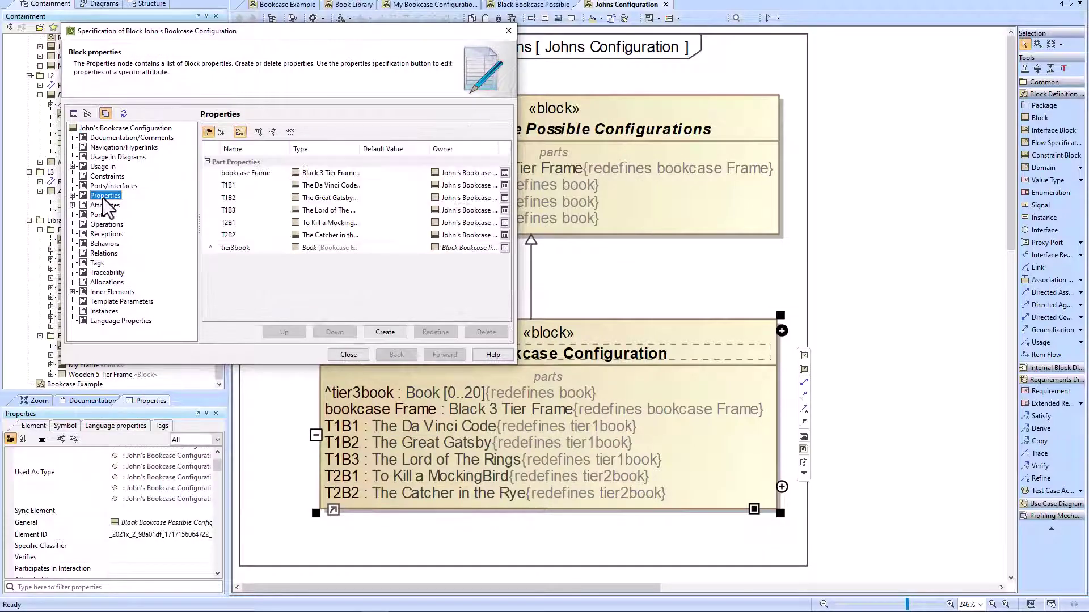
pyautogui.click(212, 250)
pyautogui.click(440, 335)
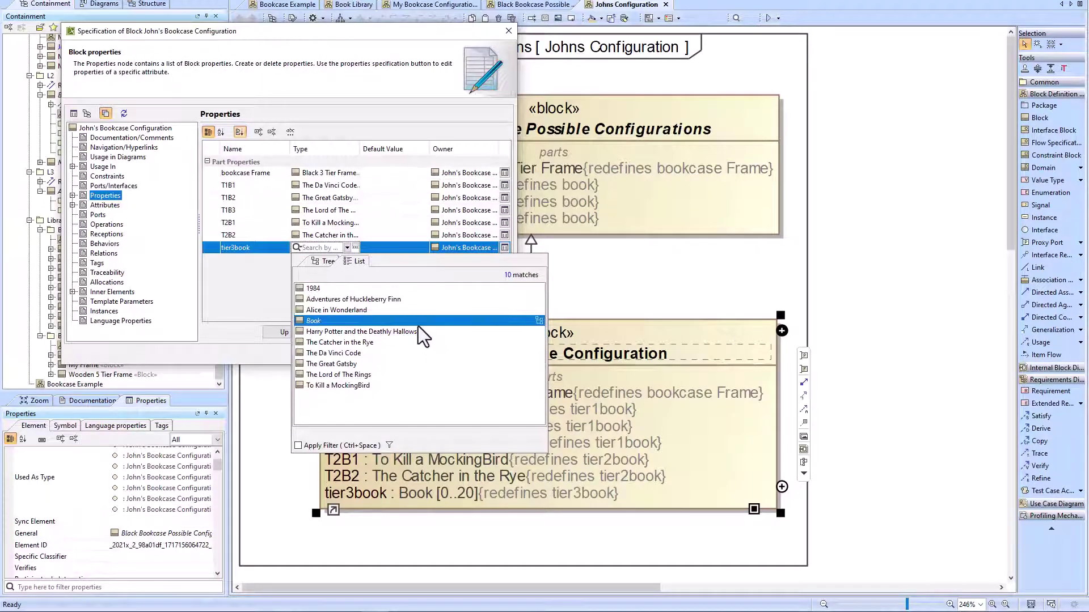
pyautogui.click(417, 323)
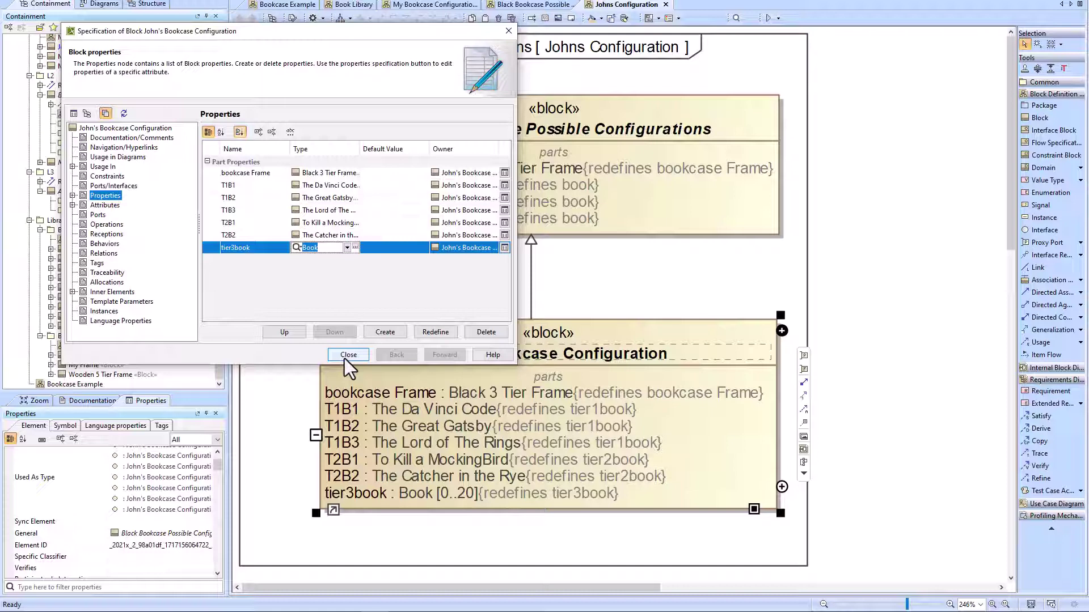
# - Rename the redefined tier3book part of John's Bookcase Configuration to none and set its multiplicity to 0
pyautogui.click(246, 247)
pyautogui.write('none')
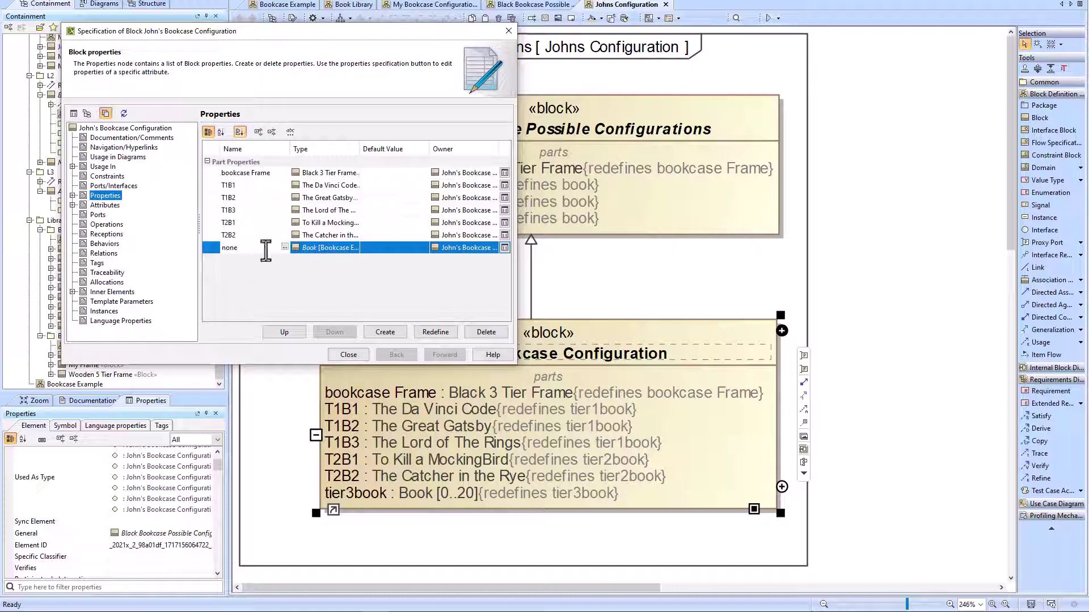
pyautogui.click(343, 354)
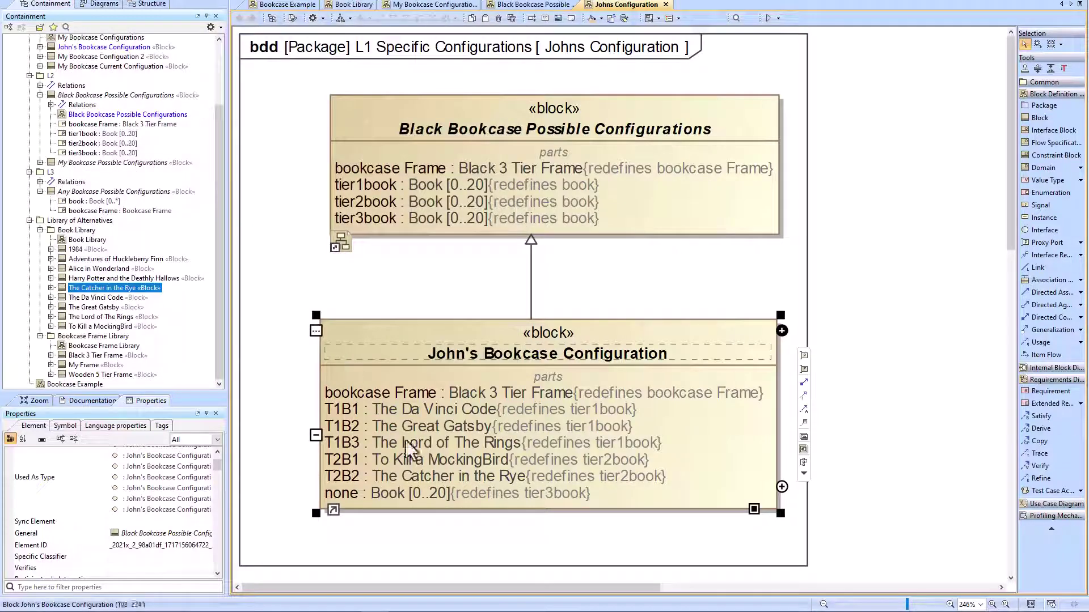
pyautogui.click(417, 495)
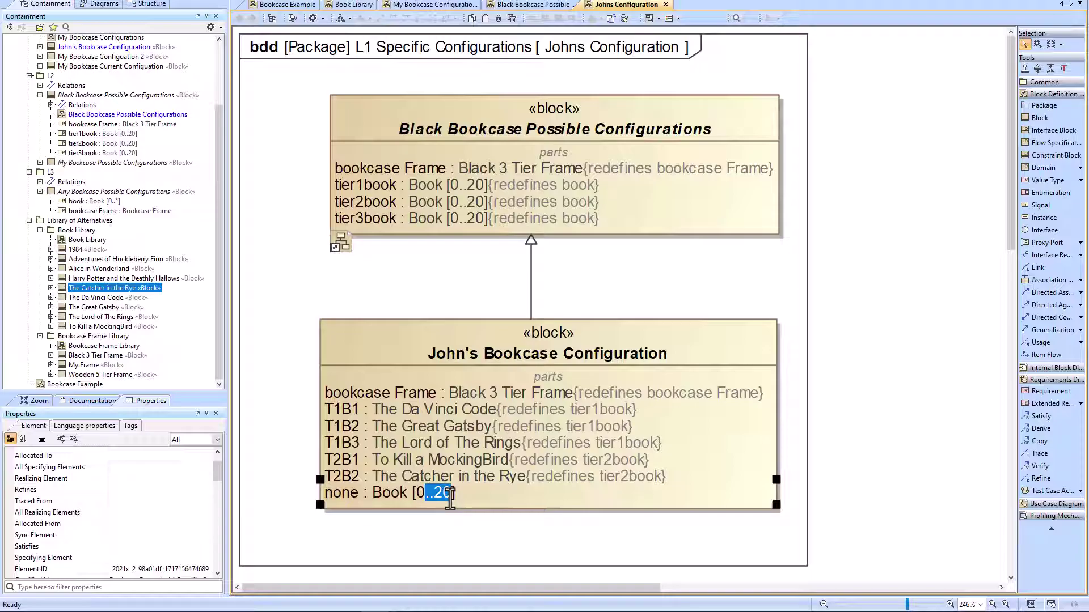
pyautogui.click(448, 531)
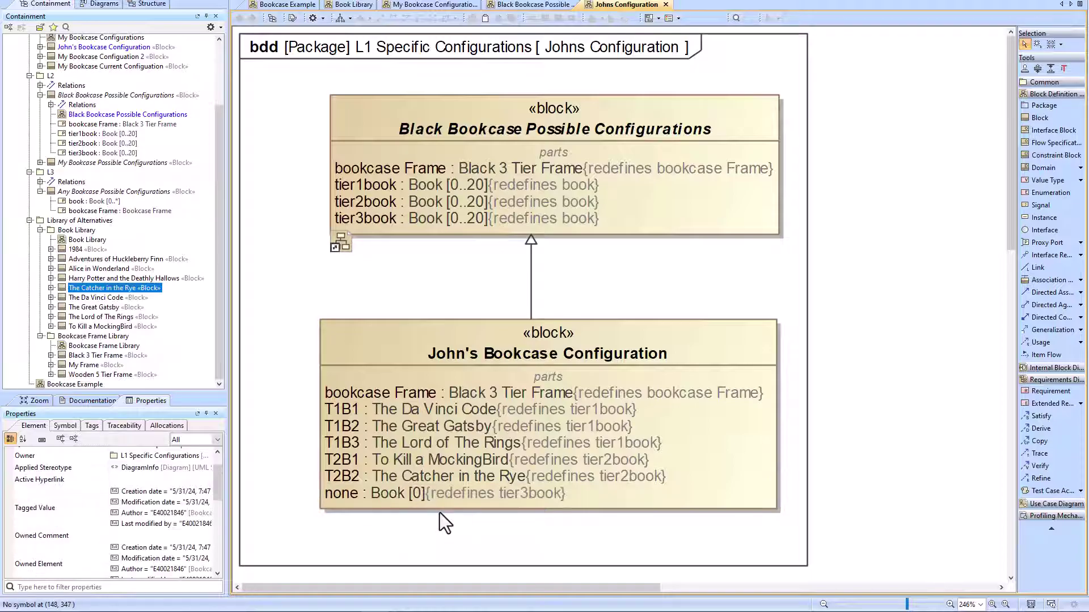